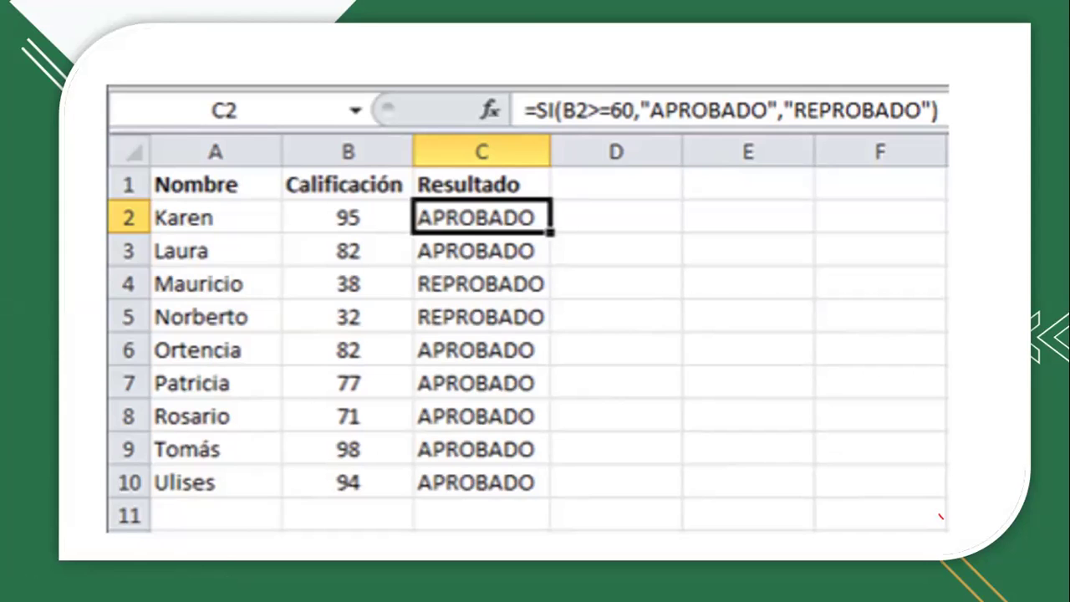
{"action": "key", "text": "Left"}
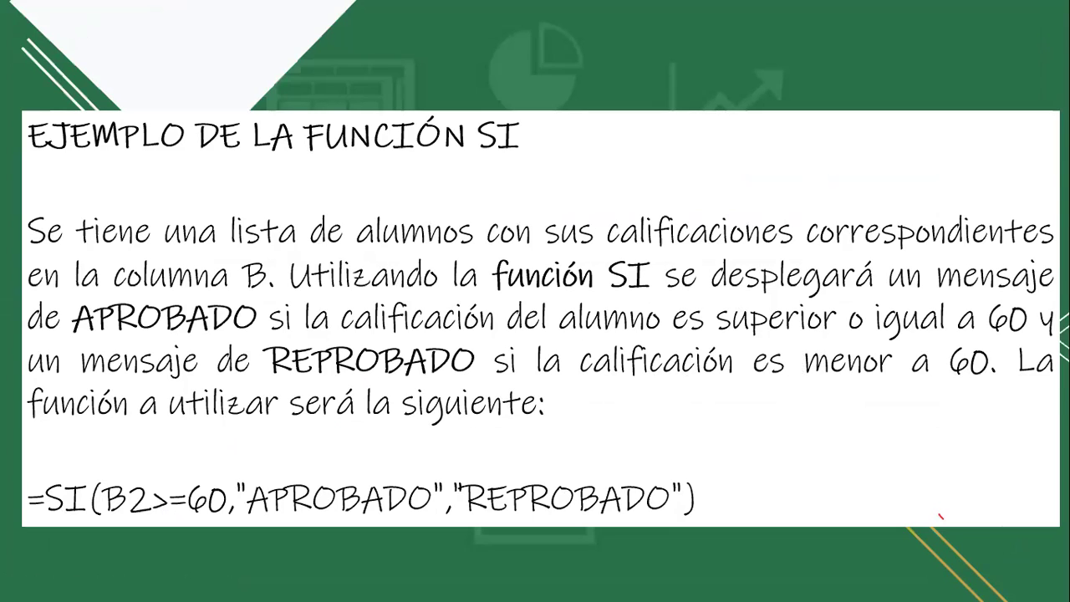
{"action": "key", "text": "Right"}
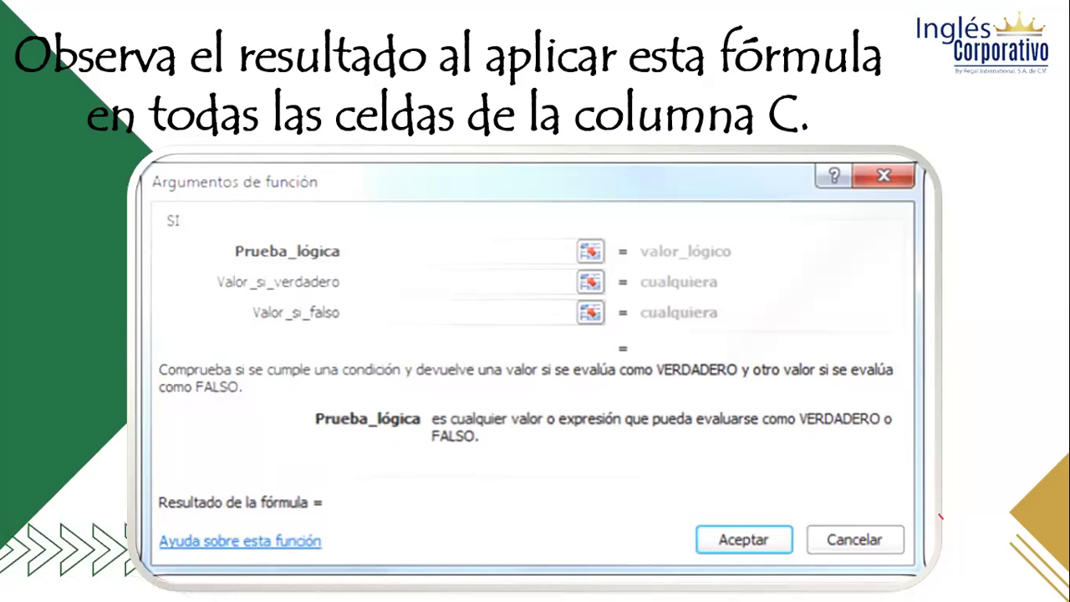
{"action": "key", "text": "Right"}
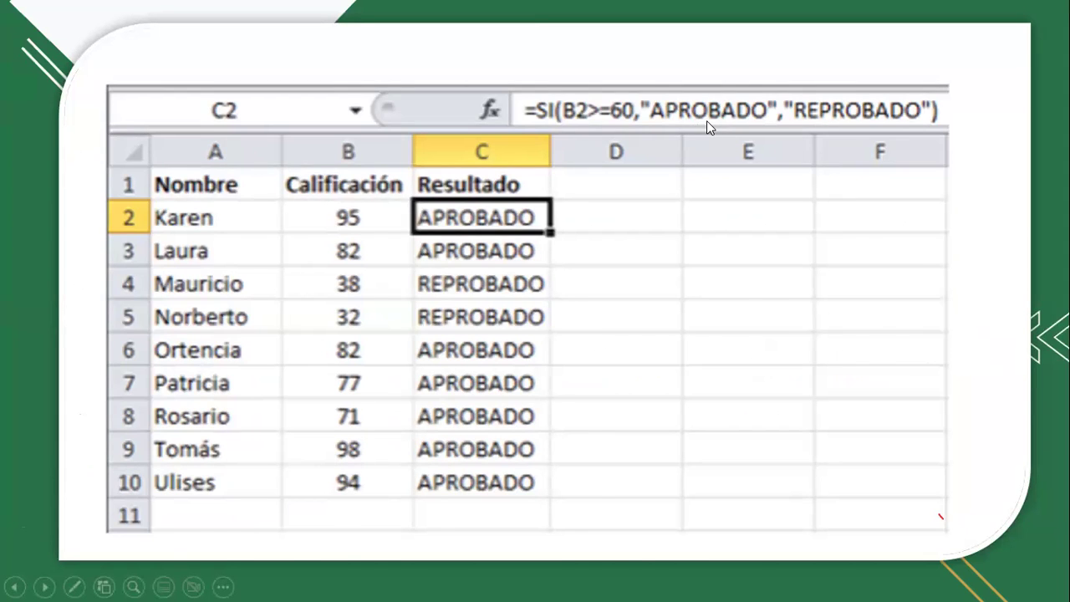
{"action": "key", "text": "Right"}
{"action": "key", "text": "Left"}
{"action": "key", "text": "Right"}
{"action": "key", "text": "Right"}
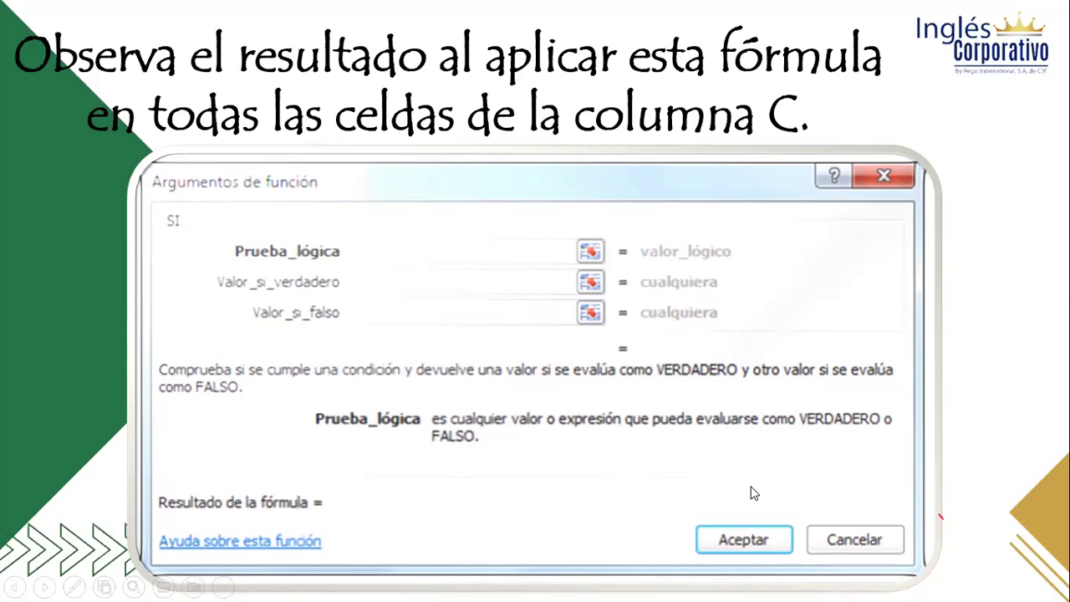
{"action": "left_click", "coordinate": [691, 394]}
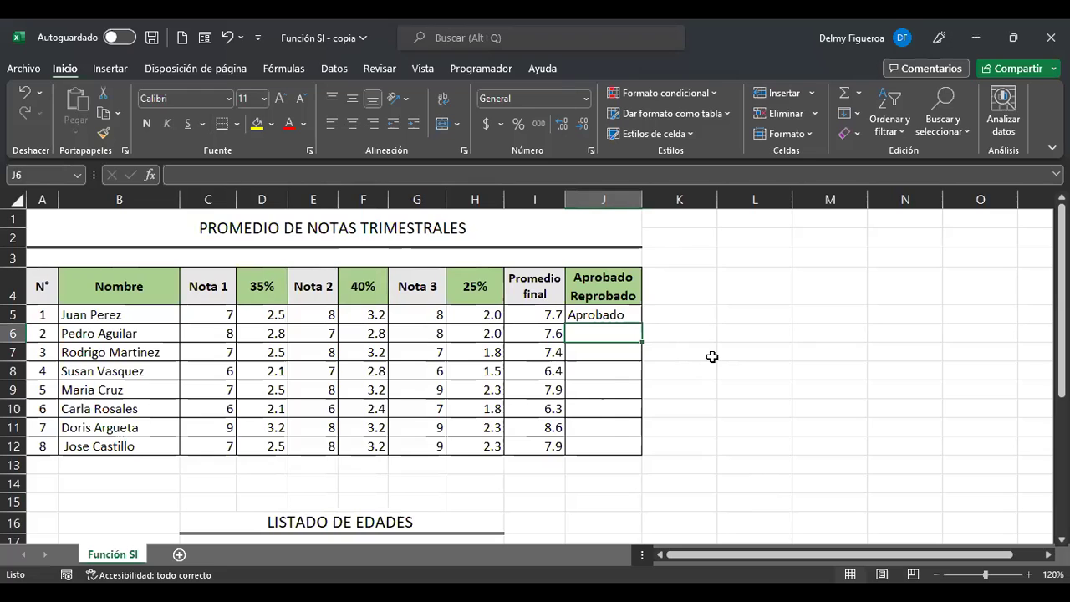
Examine the weighted-grade formulas of the first student in D5 (35%), F5 (40%) and H5 (25%)
{"action": "scroll", "coordinate": [711, 356], "scroll_direction": "up", "scroll_amount": 1, "text": "ctrl"}
{"action": "left_click", "coordinate": [130, 323]}
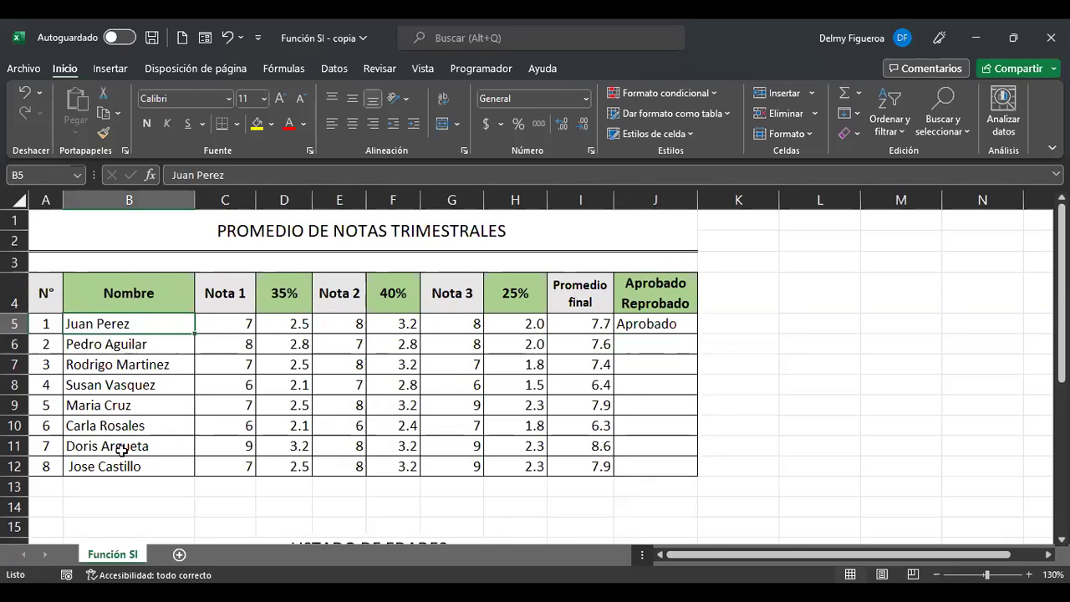
{"action": "left_click", "coordinate": [224, 322]}
{"action": "left_click", "coordinate": [293, 324]}
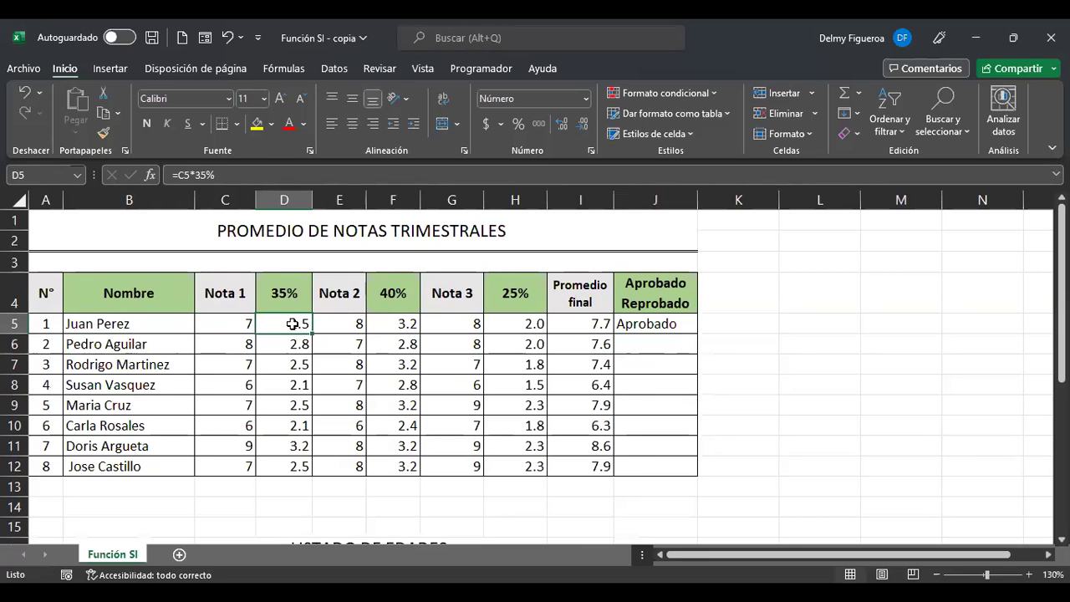
{"action": "double_click", "coordinate": [284, 325]}
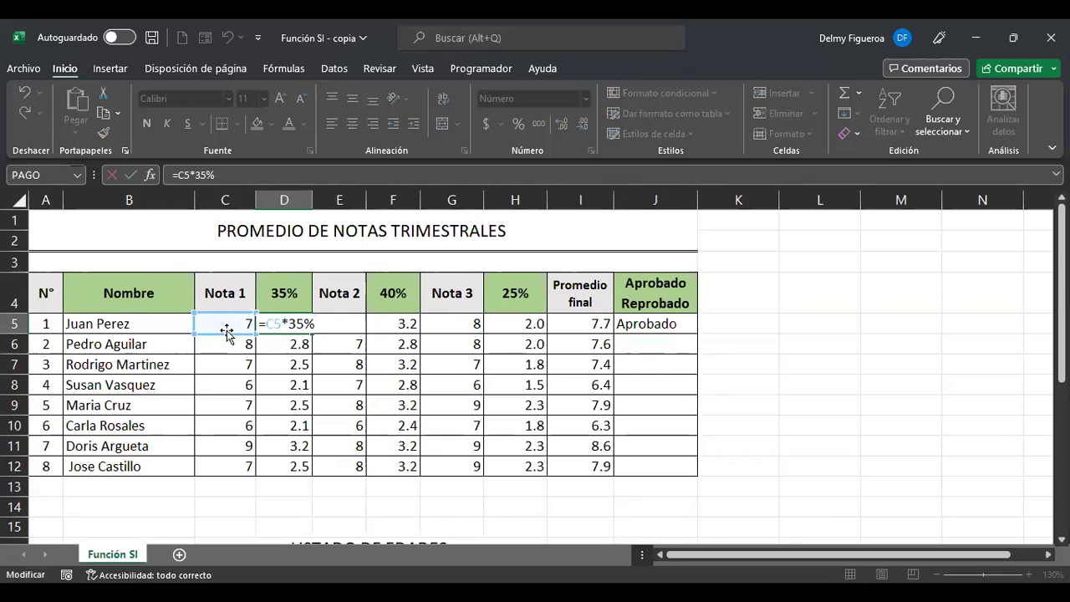
{"action": "key", "text": "Return"}
{"action": "left_click", "coordinate": [344, 323]}
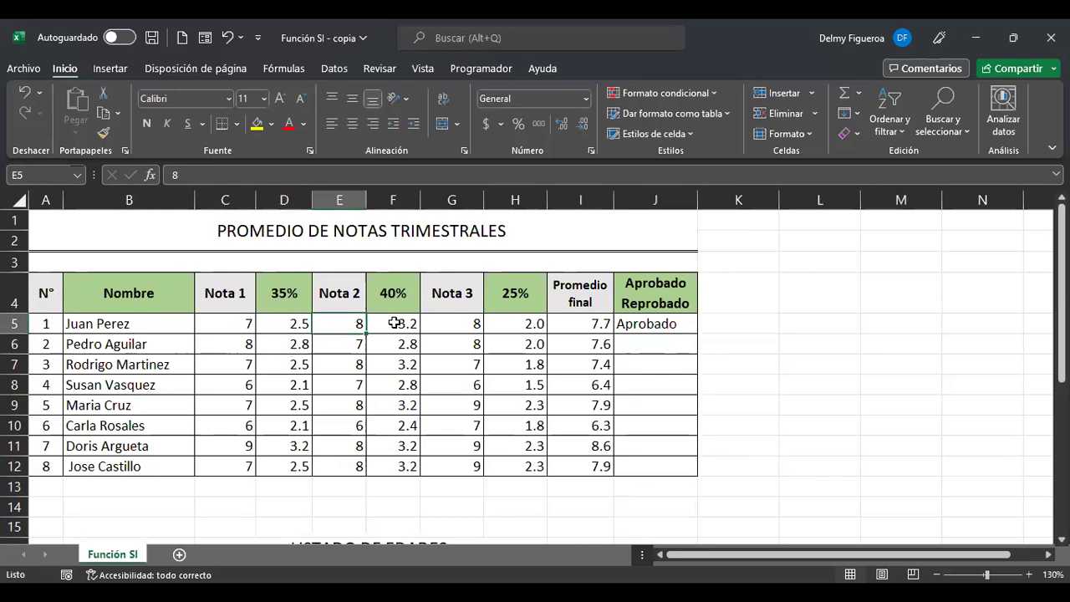
{"action": "left_click", "coordinate": [396, 323]}
{"action": "double_click", "coordinate": [395, 323]}
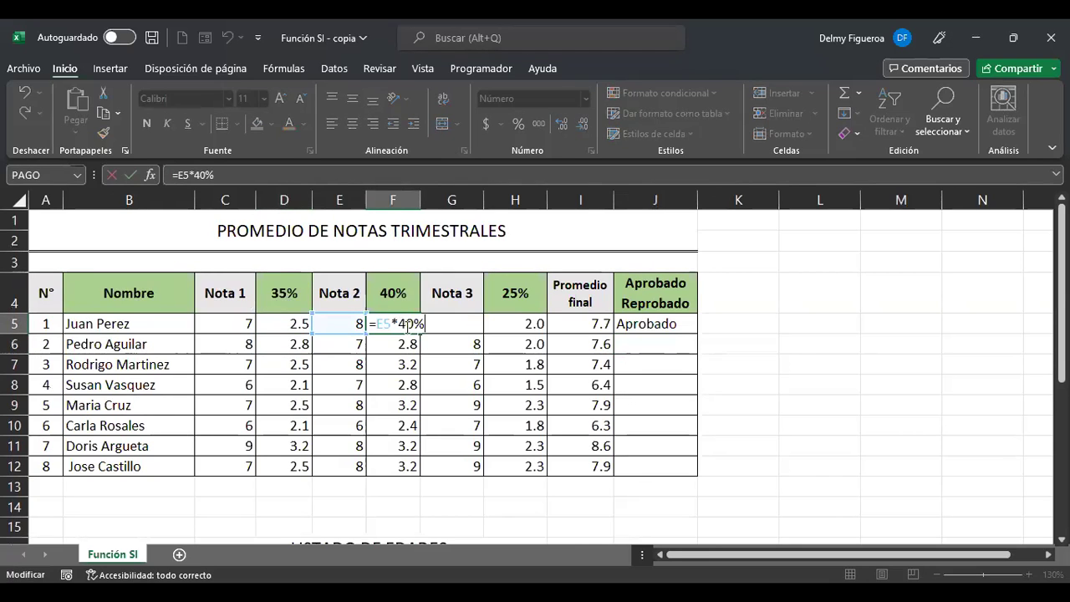
{"action": "key", "text": "Return"}
{"action": "left_click", "coordinate": [506, 325]}
{"action": "double_click", "coordinate": [506, 325]}
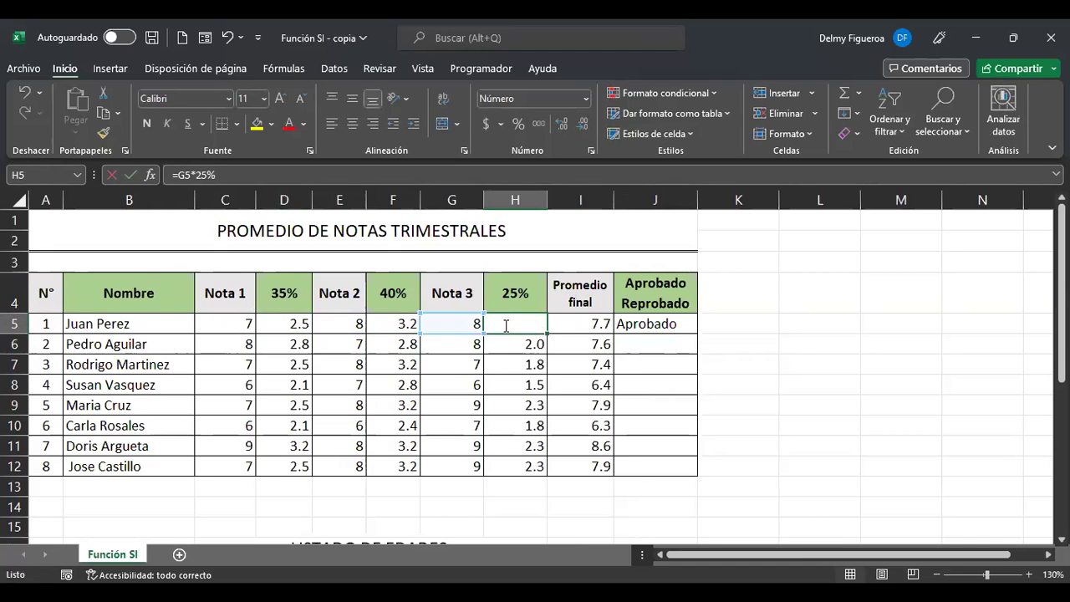
{"action": "key", "text": "Return"}
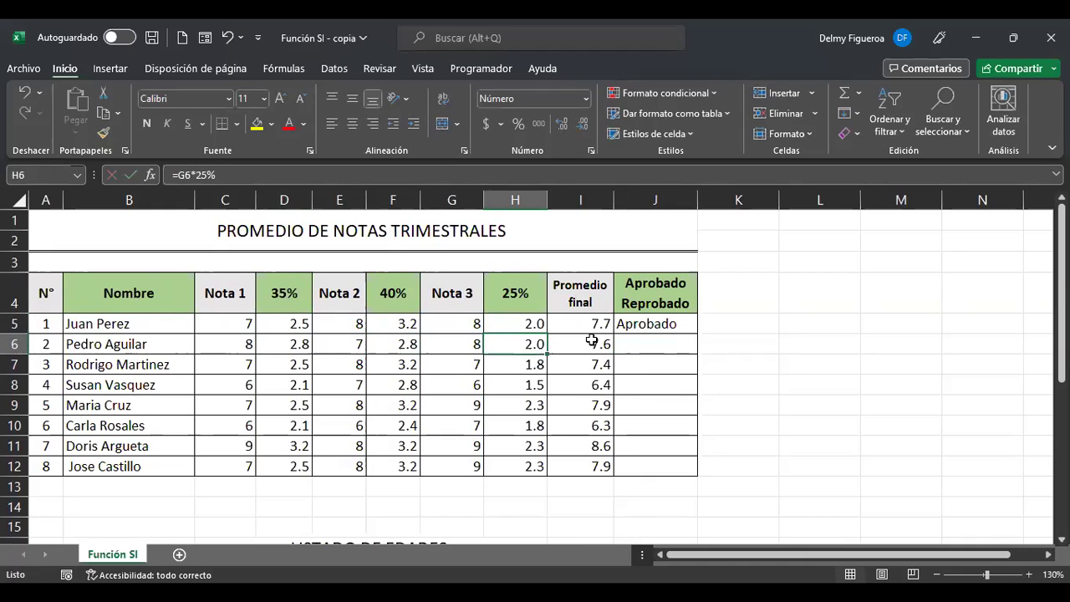
Examine the final average formula in I5 and the SI formula in J5, comparing them with the averages in I7, I8 and I10
{"action": "left_click", "coordinate": [590, 326]}
{"action": "double_click", "coordinate": [590, 326]}
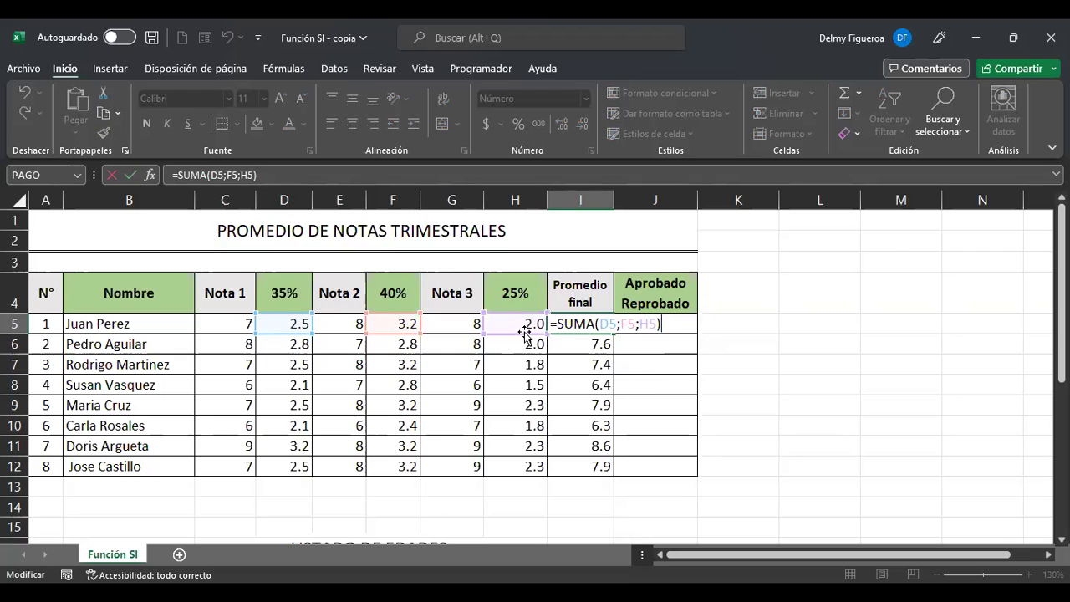
{"action": "key", "text": "Return"}
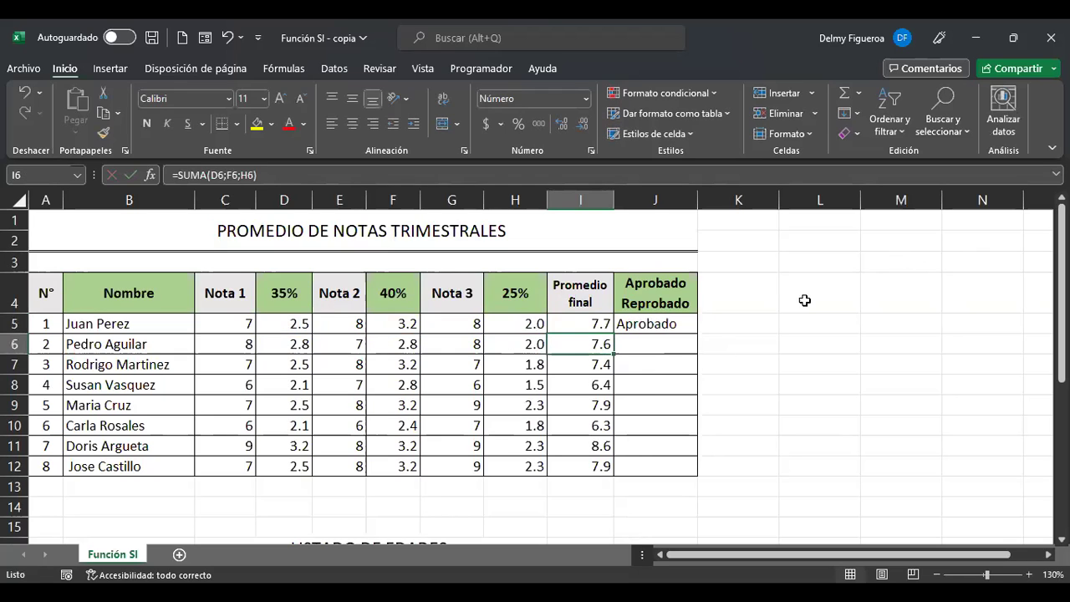
{"action": "left_click", "coordinate": [660, 322]}
{"action": "key", "text": "F2"}
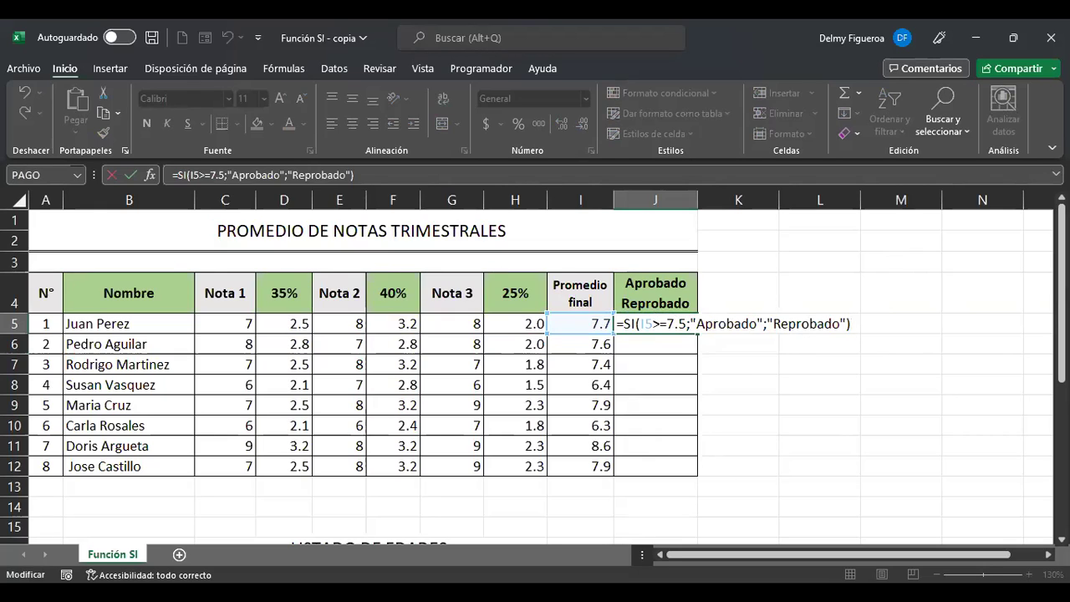
{"action": "key", "text": "Return"}
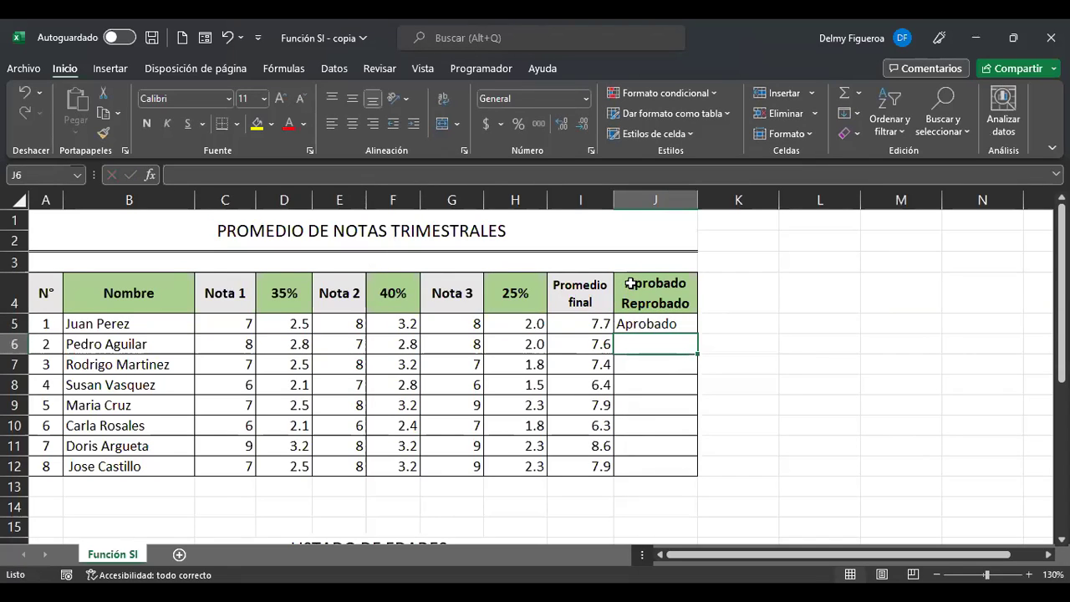
{"action": "left_click", "coordinate": [590, 363]}
{"action": "left_click_drag", "start_coordinate": [590, 363], "coordinate": [590, 381]}
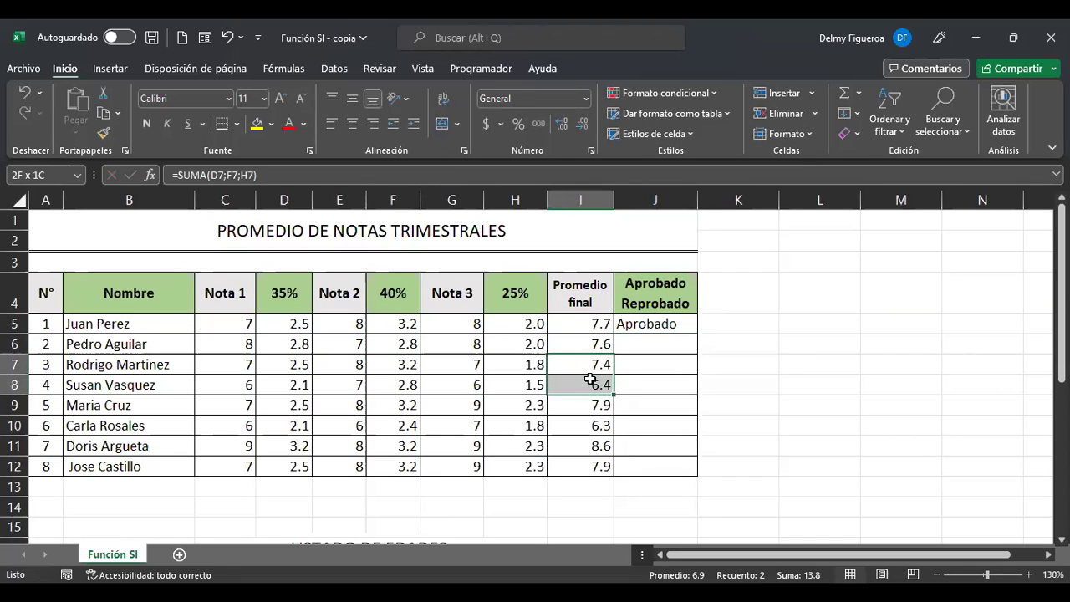
{"action": "left_click", "coordinate": [597, 425]}
Begin an SI formula in J6 with the logical test I6>=7.5
{"action": "left_click", "coordinate": [653, 344]}
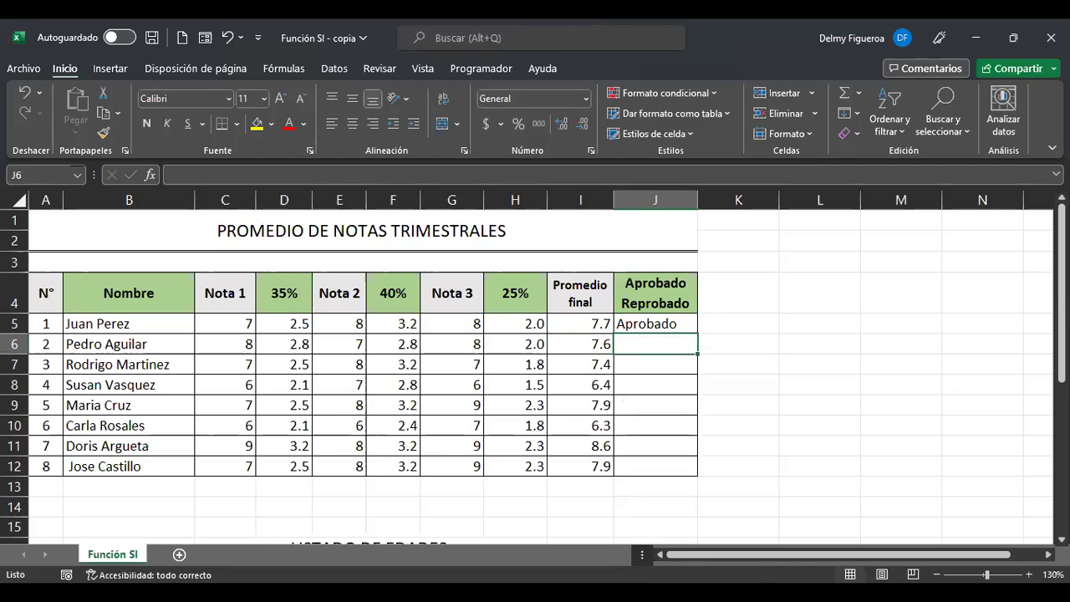
{"action": "type", "text": "+"}
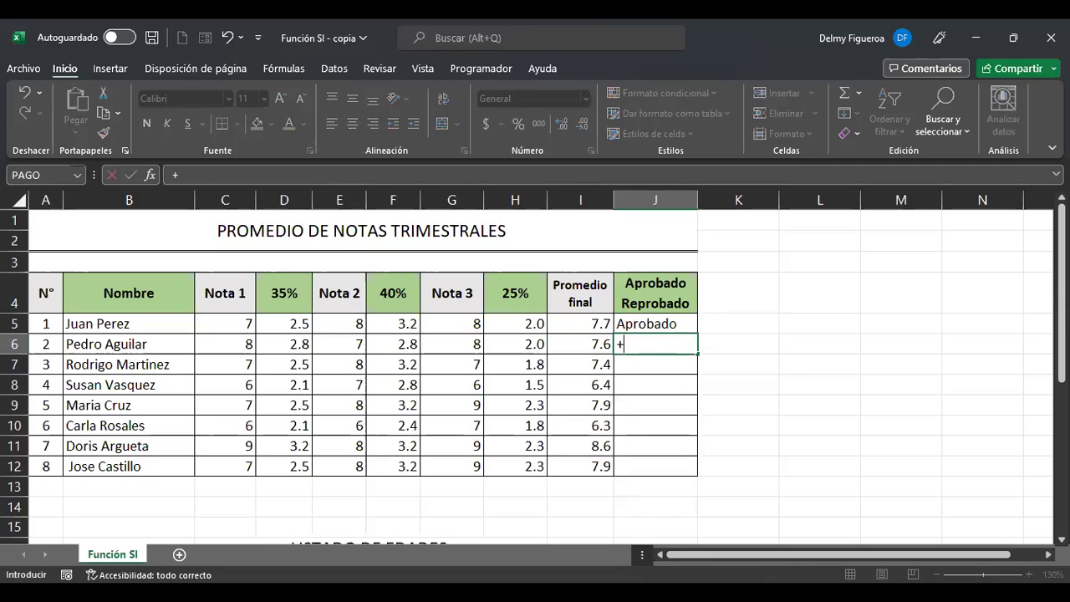
{"action": "type", "text": "si"}
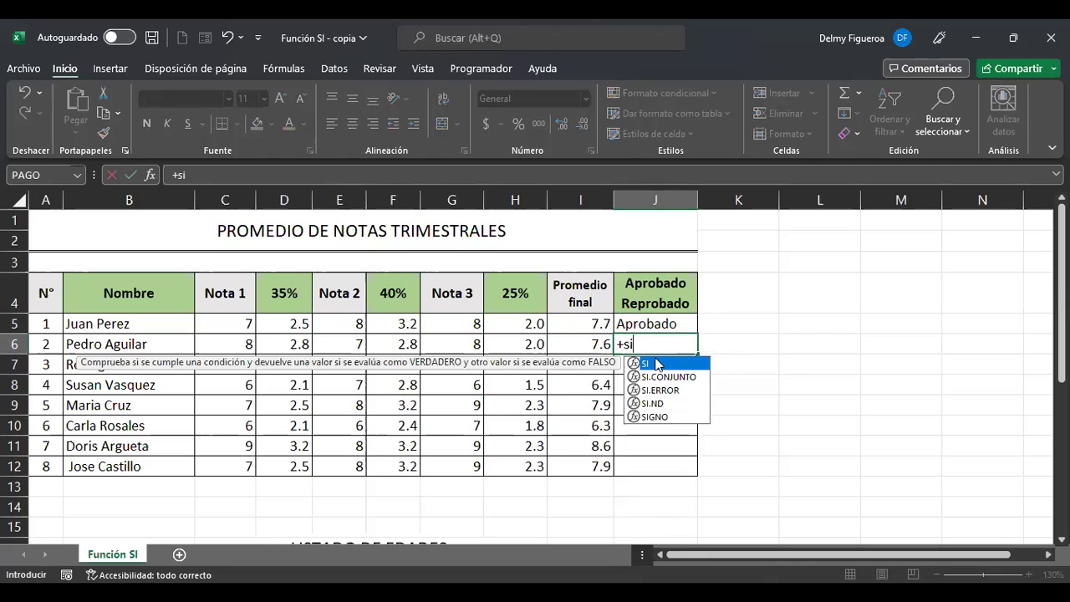
{"action": "double_click", "coordinate": [657, 365]}
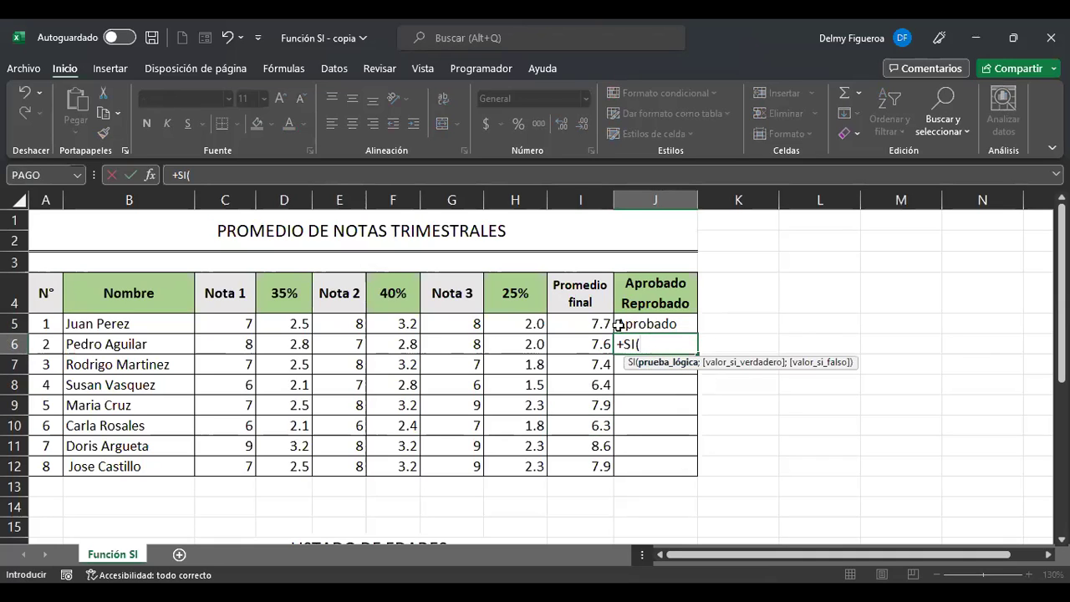
{"action": "left_click", "coordinate": [587, 345]}
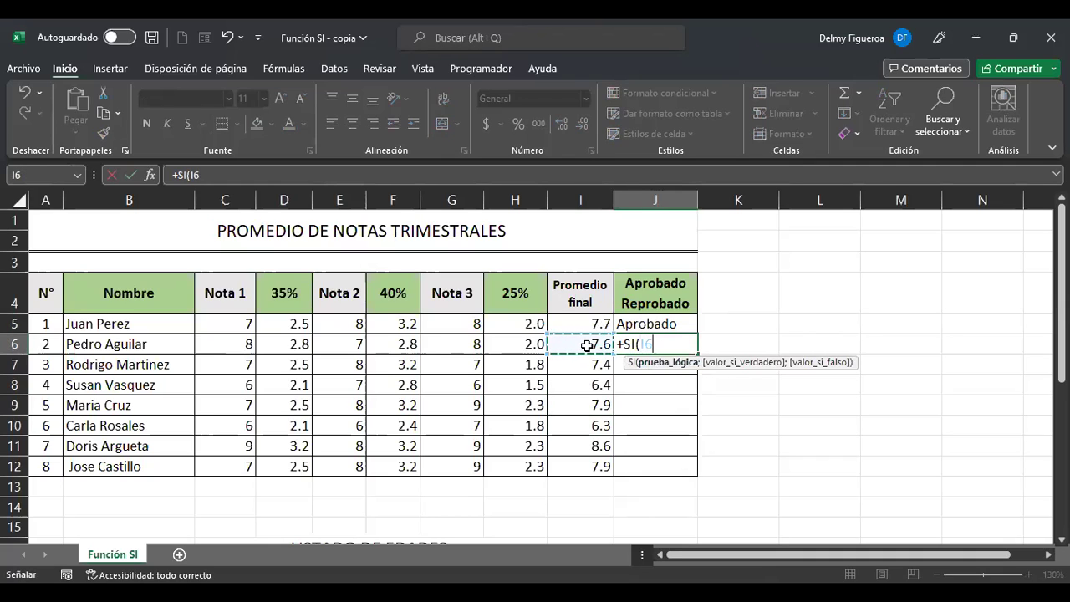
{"action": "type", "text": ">=7.5"}
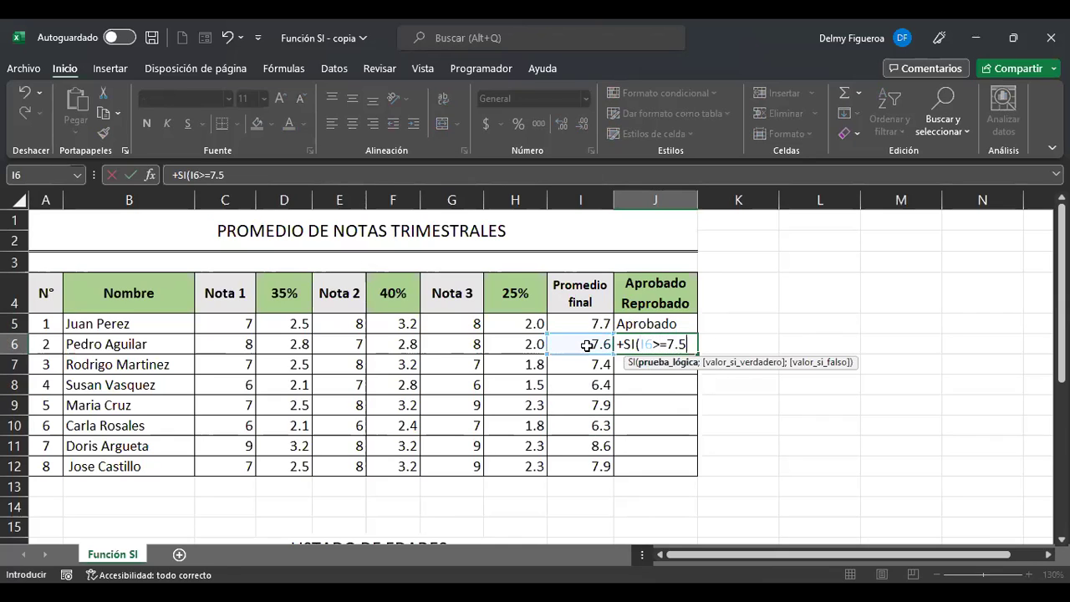
Add a semicolon after the logical test and commit the J6 formula with the value-if-true argument left empty
{"action": "type", "text": ";"}
{"action": "key", "text": "BackSpace"}
{"action": "key", "text": "Return"}
{"action": "key", "text": "Return"}
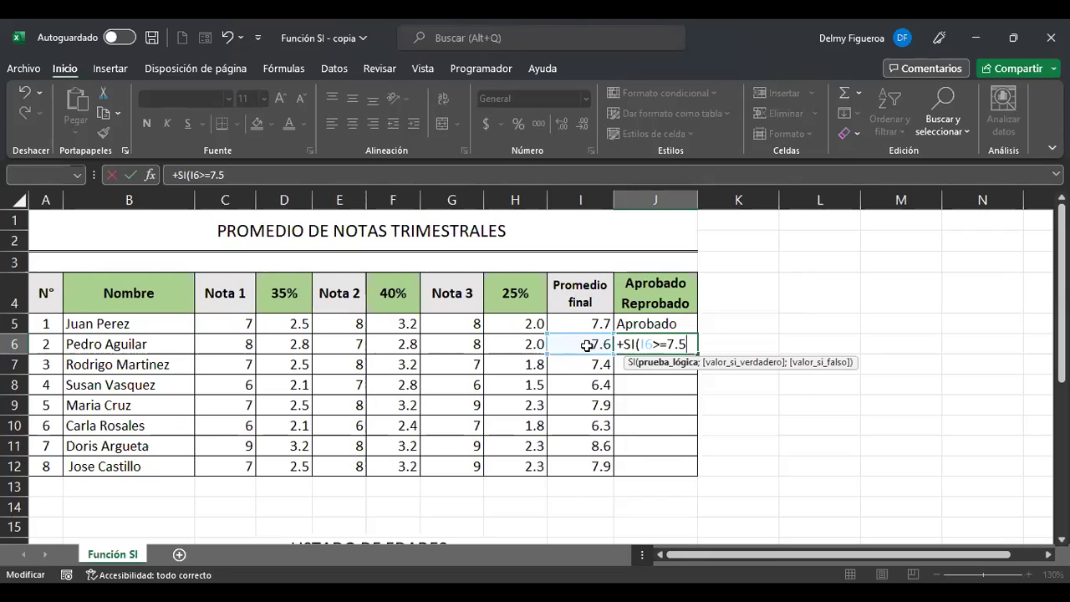
{"action": "type", "text": ";"}
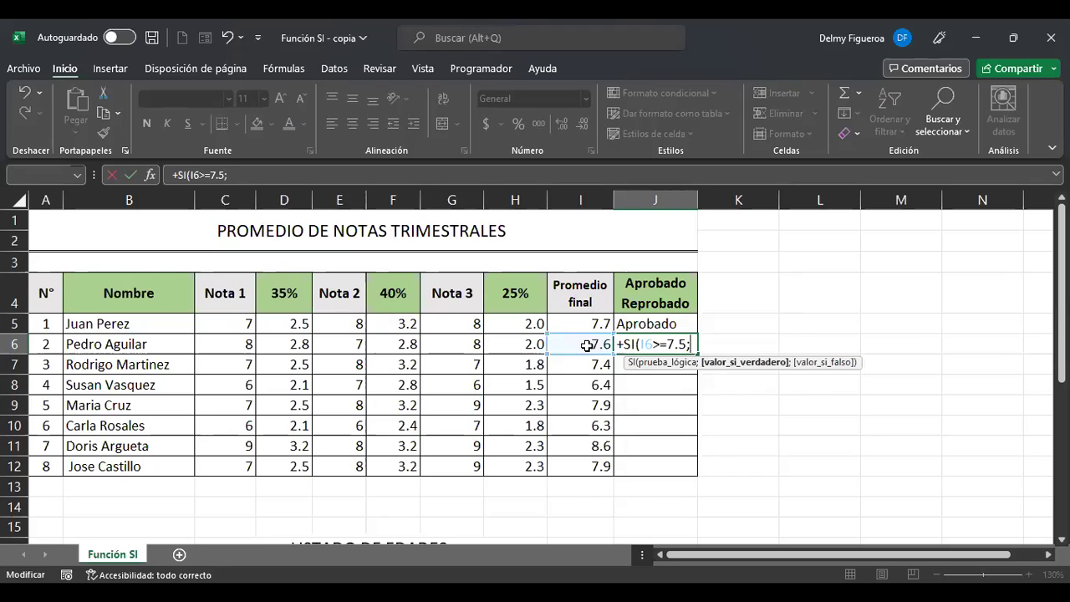
{"action": "key", "text": "ctrl+Return"}
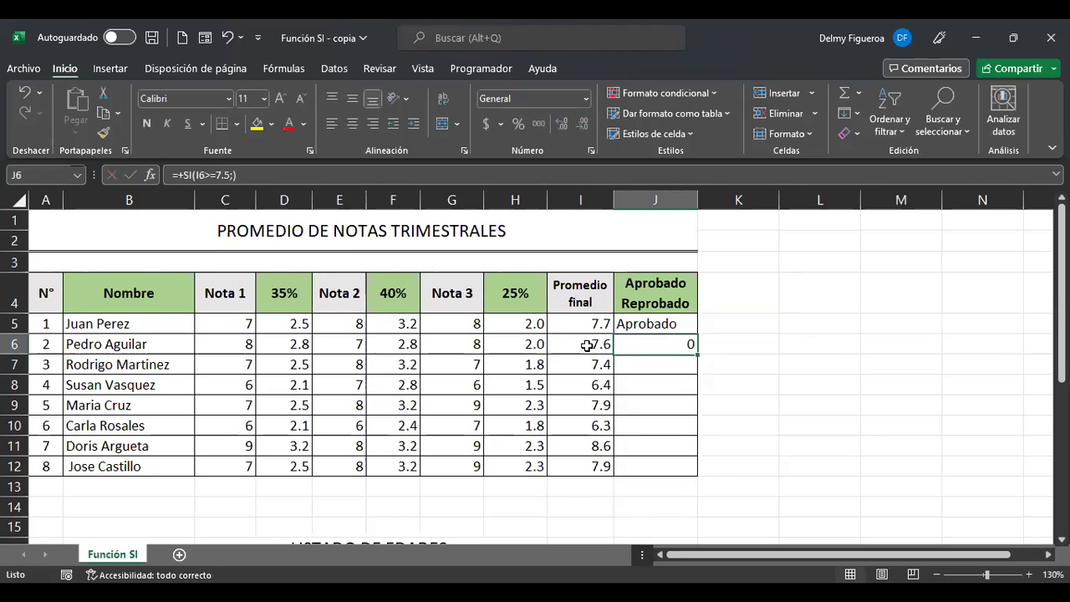
{"action": "key", "text": "F2"}
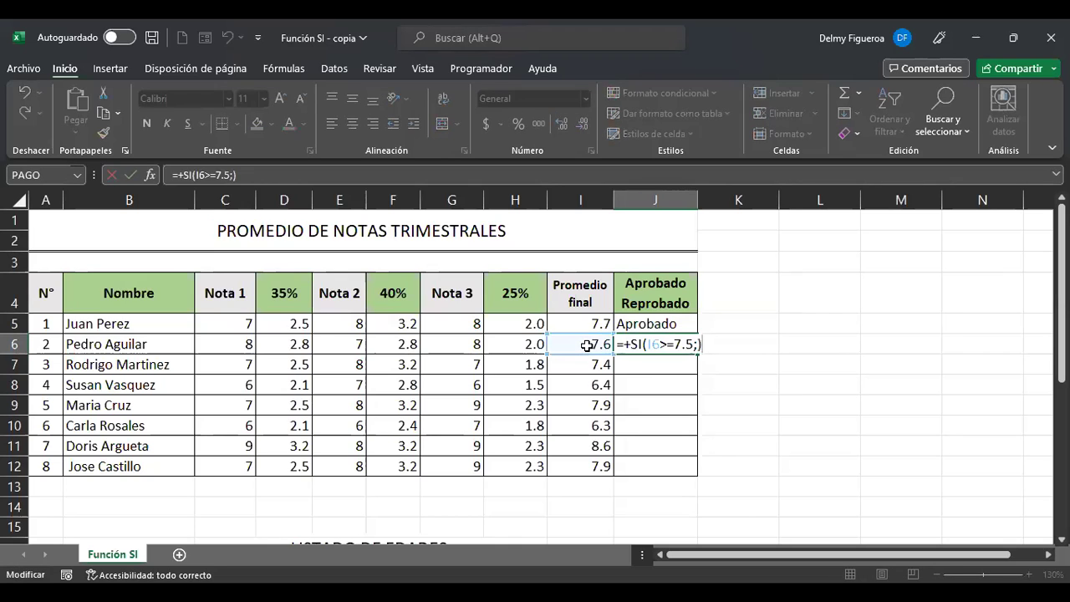
{"action": "key", "text": "ctrl+Return"}
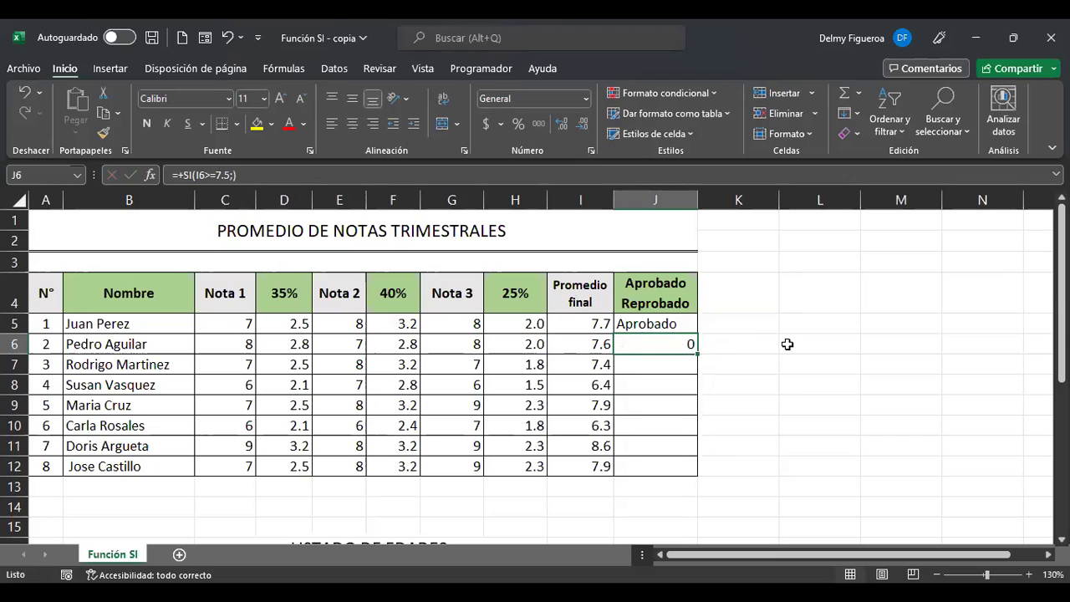
Add "Aprobado" as the value-if-true argument of the SI formula in J6 and commit it
{"action": "key", "text": "F2"}
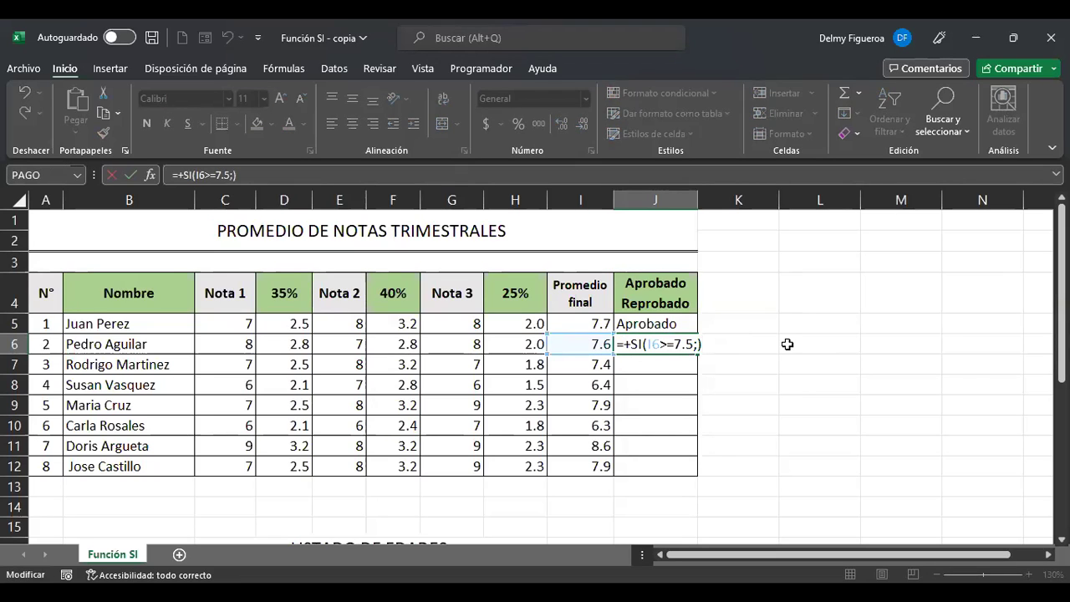
{"action": "key", "text": "Left"}
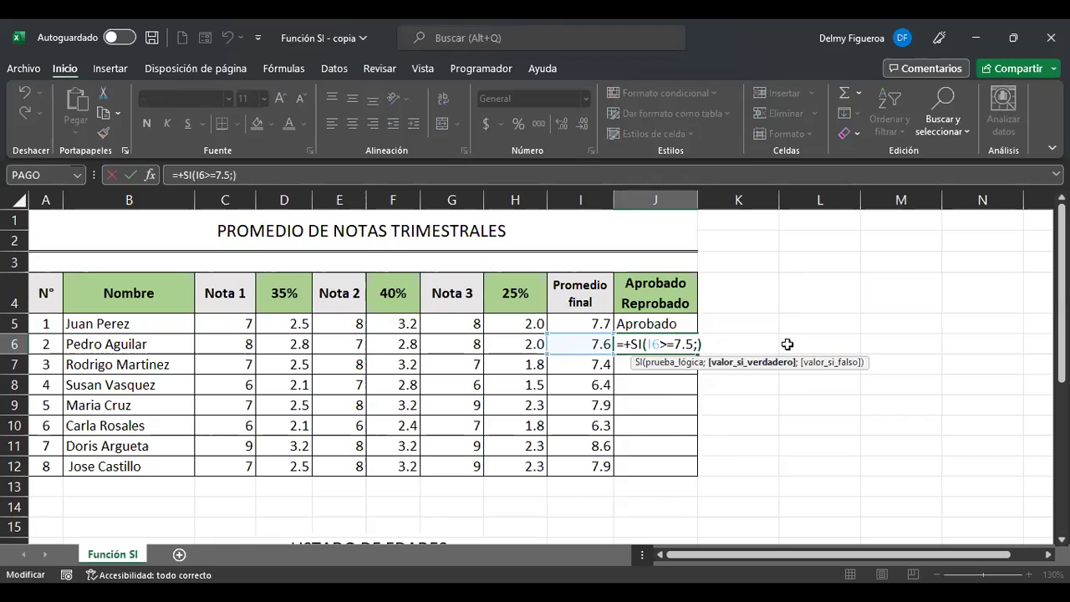
{"action": "type", "text": "\"Aprobador"}
{"action": "key", "text": "BackSpace"}
{"action": "type", "text": "\""}
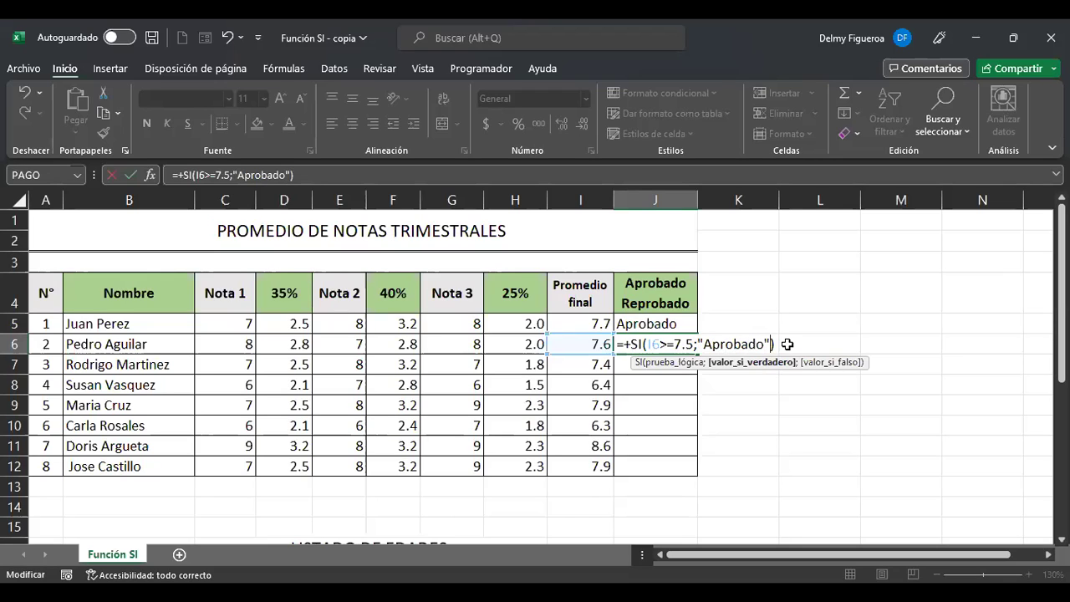
{"action": "key", "text": "ctrl+Return"}
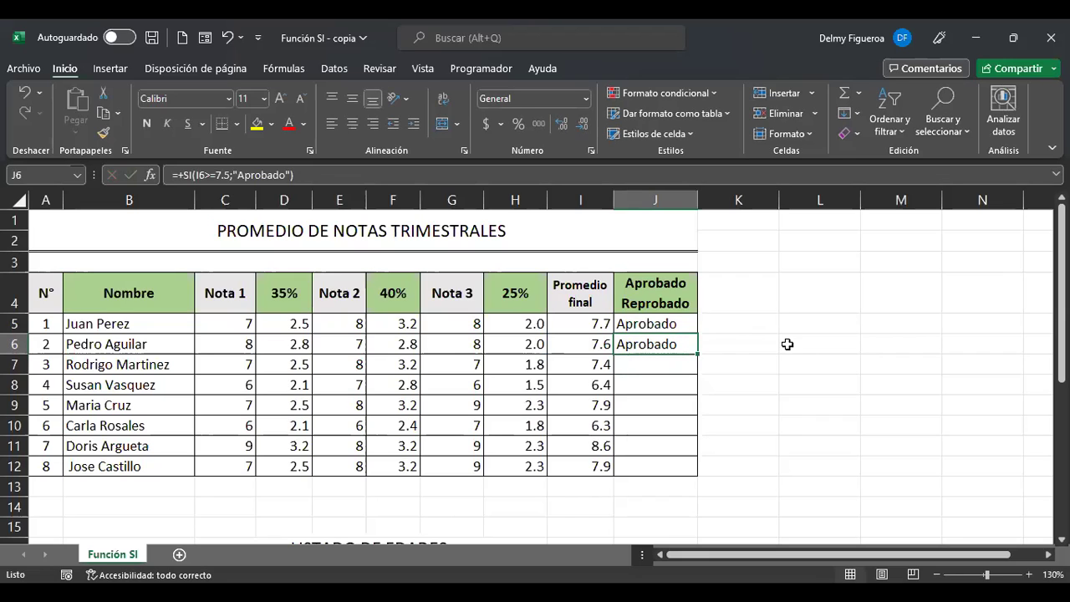
Add "Reprobado" as the value-if-false argument of the SI formula in J6 and commit it
{"action": "key", "text": "F2"}
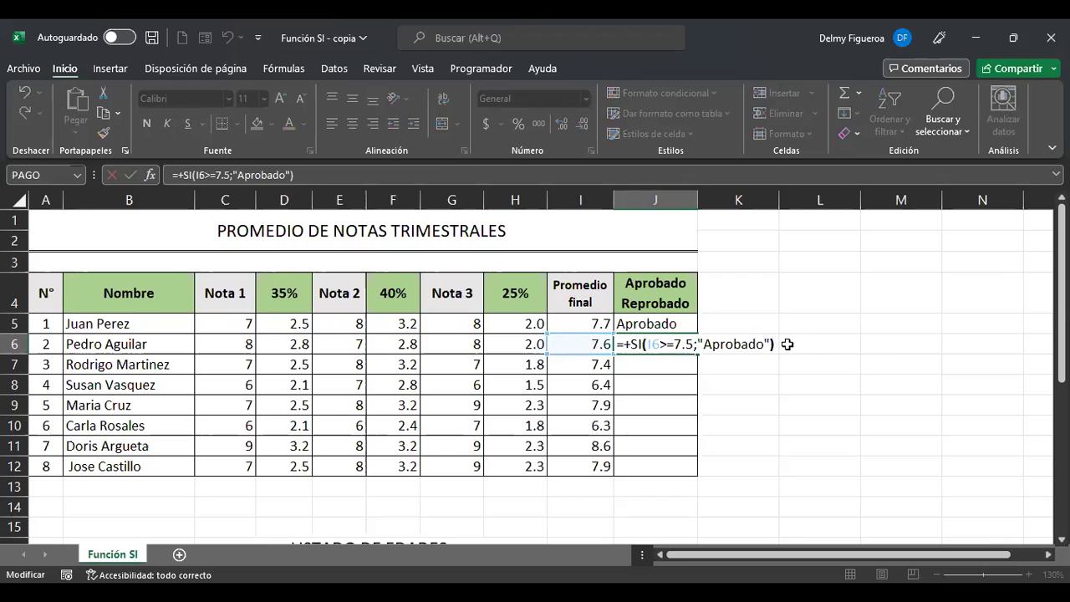
{"action": "key", "text": "Left"}
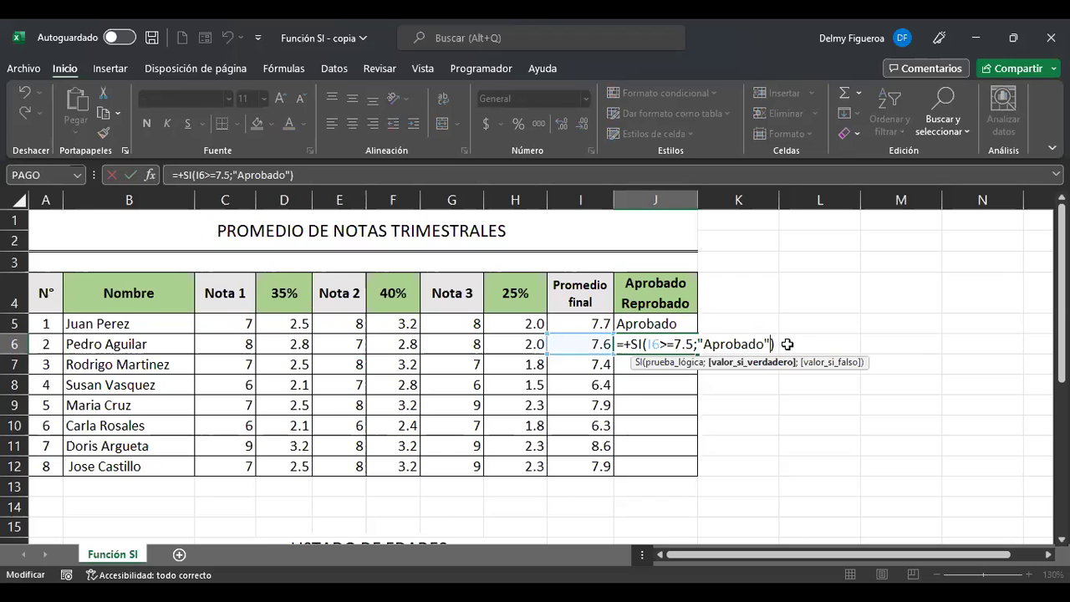
{"action": "type", "text": ";"}
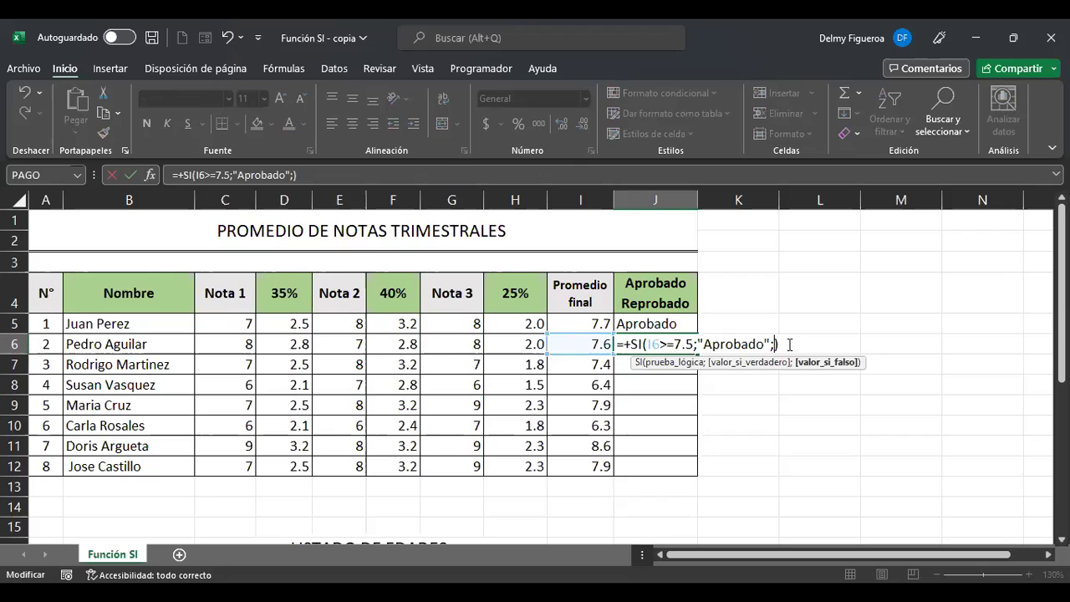
{"action": "type", "text": "\"Reprobado"}
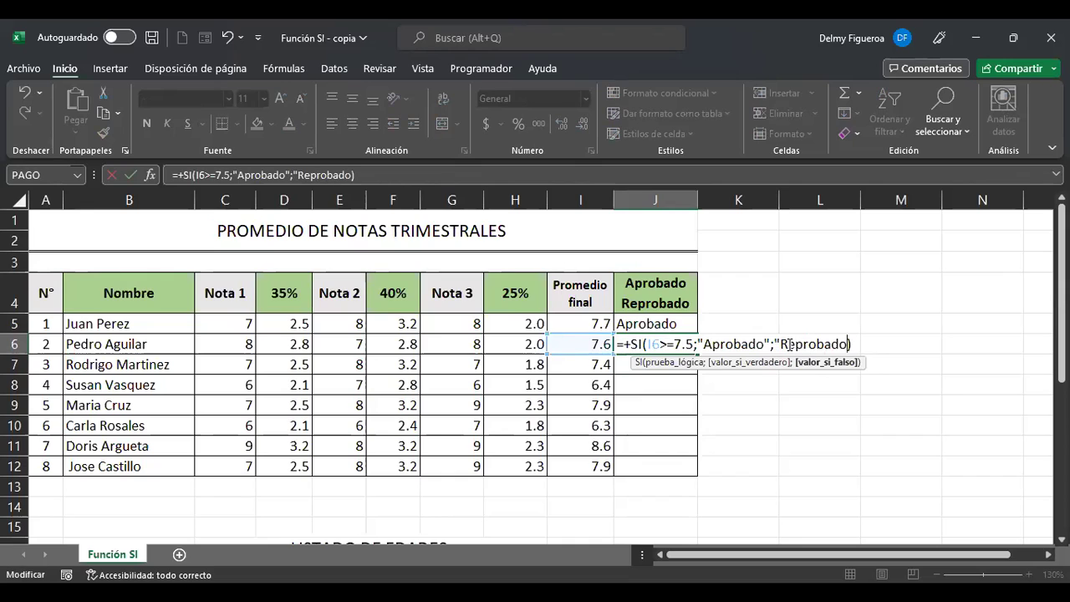
{"action": "type", "text": "\""}
{"action": "key", "text": "ctrl+Return"}
Copy the SI formula from J6 into J7:J12
{"action": "key", "text": "ctrl+c"}
{"action": "key", "text": "Down"}
{"action": "key", "text": "shift+Down"}
{"action": "key", "text": "shift+Down"}
{"action": "key", "text": "shift+Down"}
{"action": "key", "text": "shift+Down"}
{"action": "key", "text": "shift+Down"}
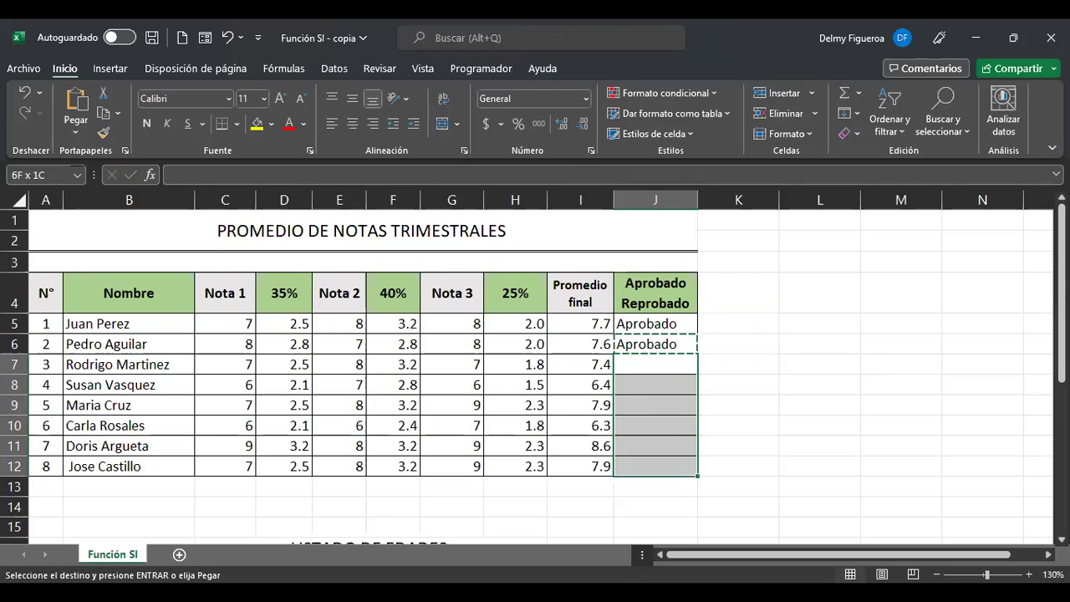
{"action": "key", "text": "Return"}
Check the copied SI formulas in column J, from J7 to J10, against the final averages in column I
{"action": "key", "text": "Up"}
{"action": "key", "text": "Down"}
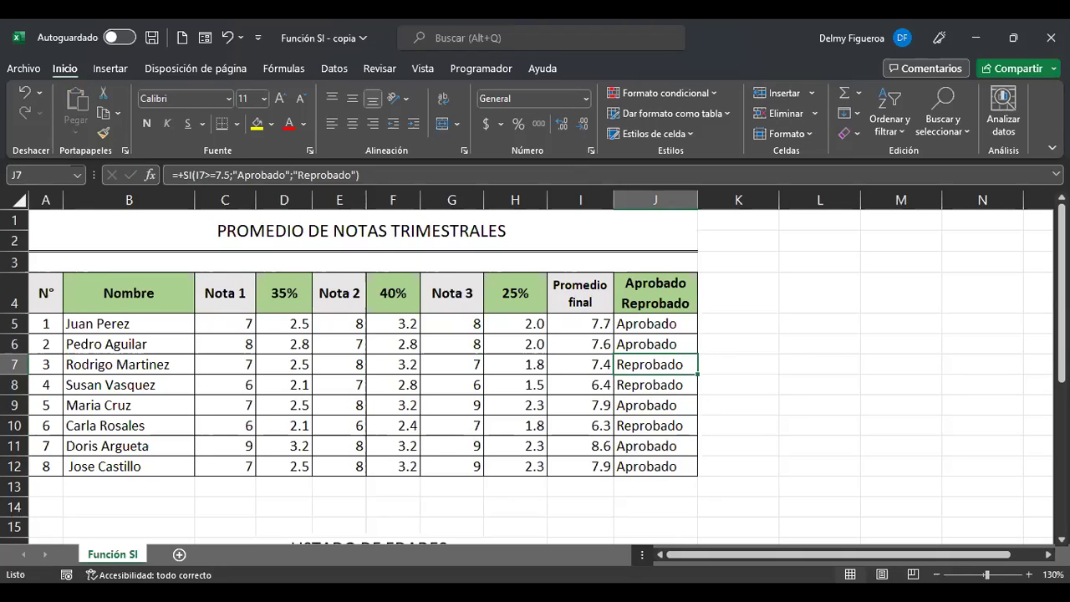
{"action": "key", "text": "Left"}
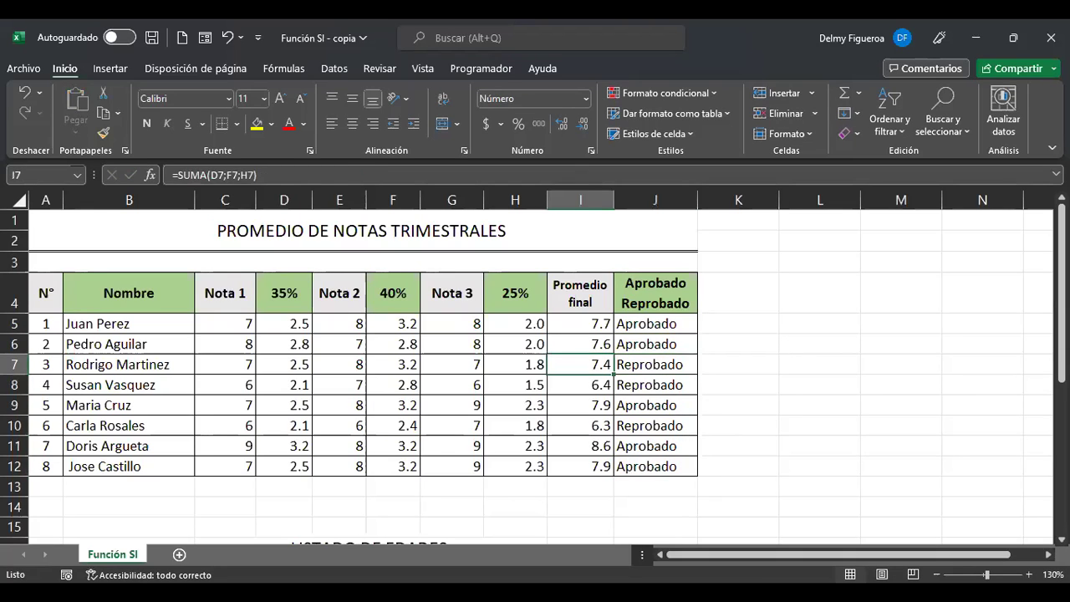
{"action": "key", "text": "Right"}
{"action": "key", "text": "Down"}
{"action": "key", "text": "Down"}
{"action": "key", "text": "Down"}
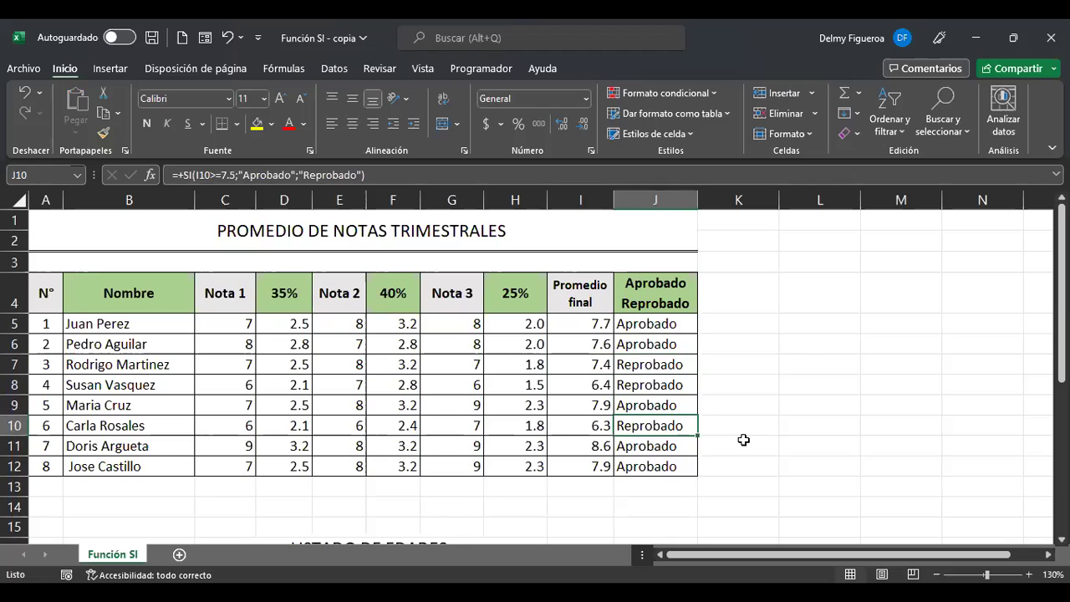
Examine the existing SI formula in G19 of the LISTADO DE EDADES table
{"action": "scroll", "coordinate": [740, 441], "scroll_direction": "down", "scroll_amount": 4}
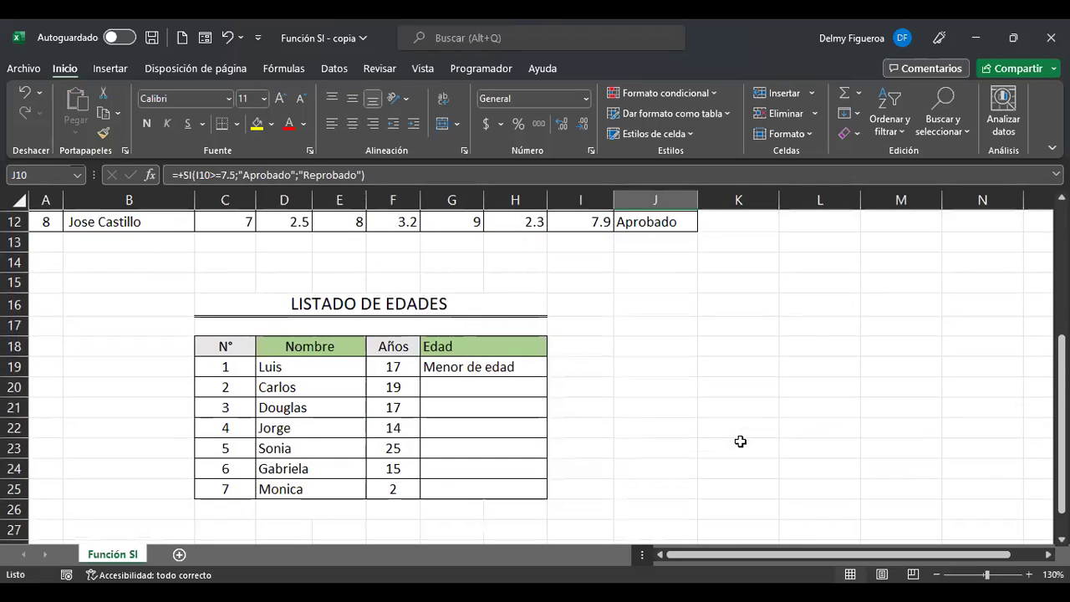
{"action": "left_click", "coordinate": [500, 386]}
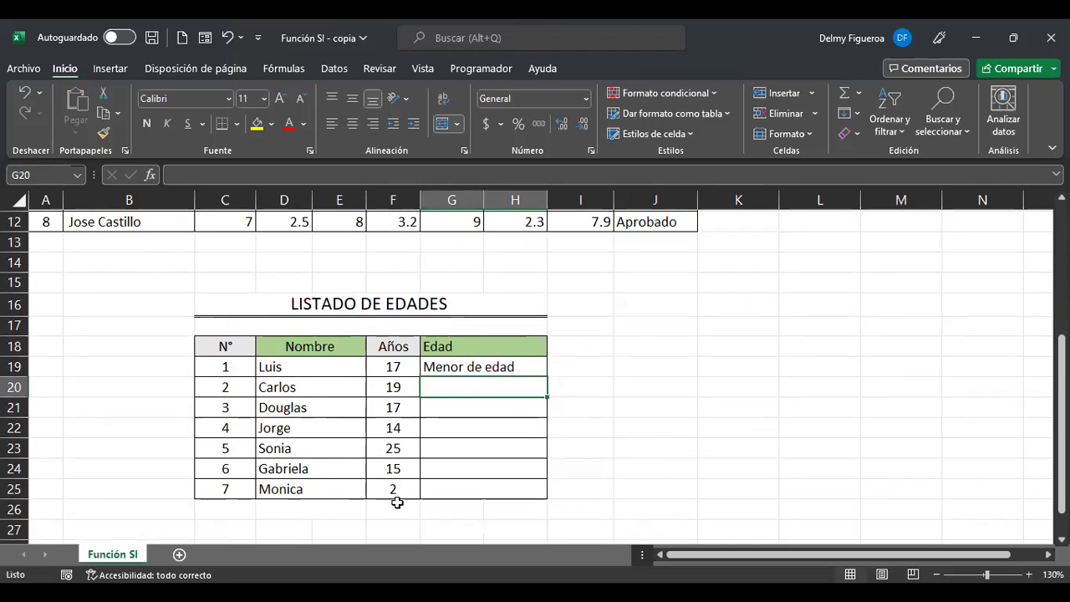
{"action": "left_click", "coordinate": [468, 365]}
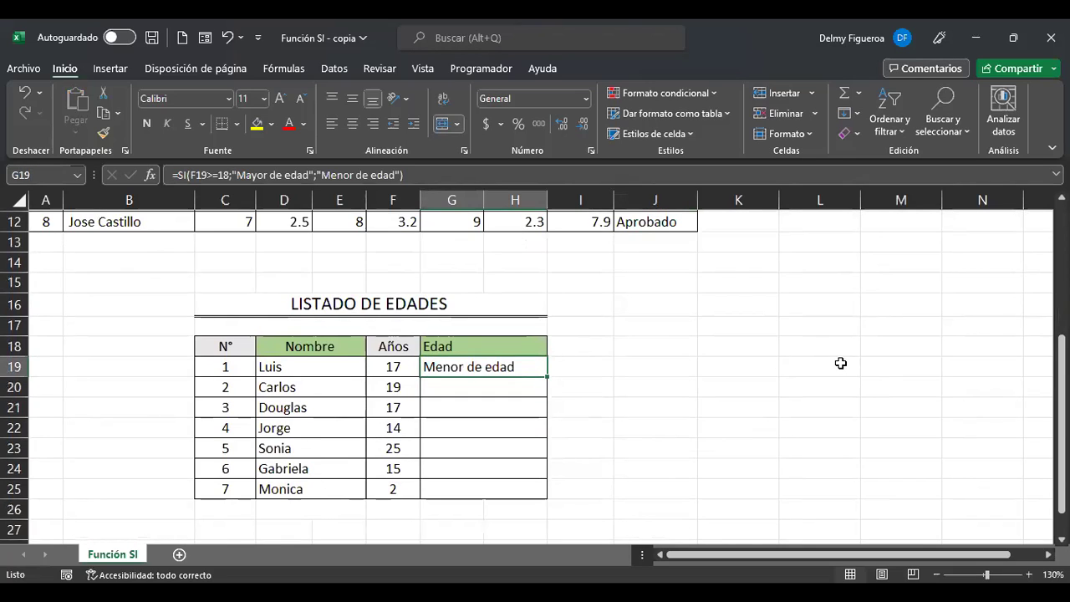
{"action": "key", "text": "F2"}
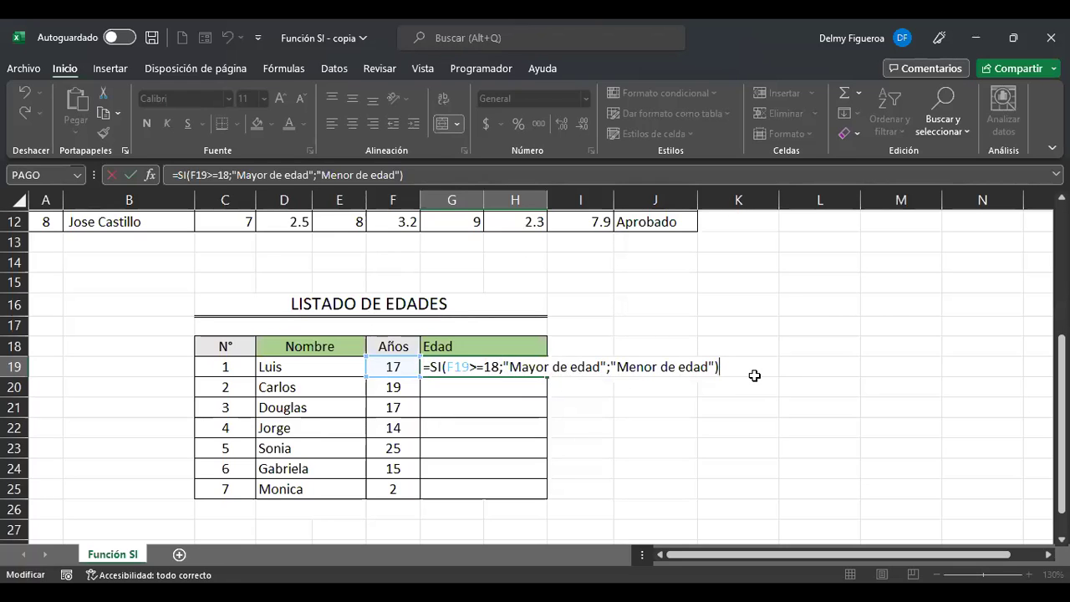
{"action": "key", "text": "Return"}
Begin an SI formula in G20 with the logical test F20>=18
{"action": "type", "text": "+"}
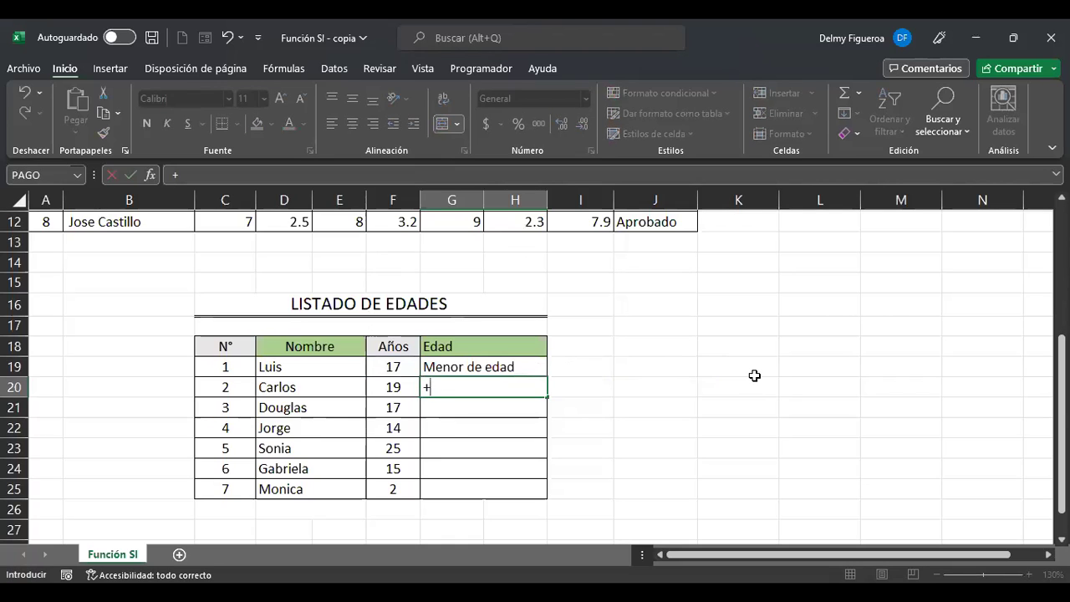
{"action": "type", "text": "si"}
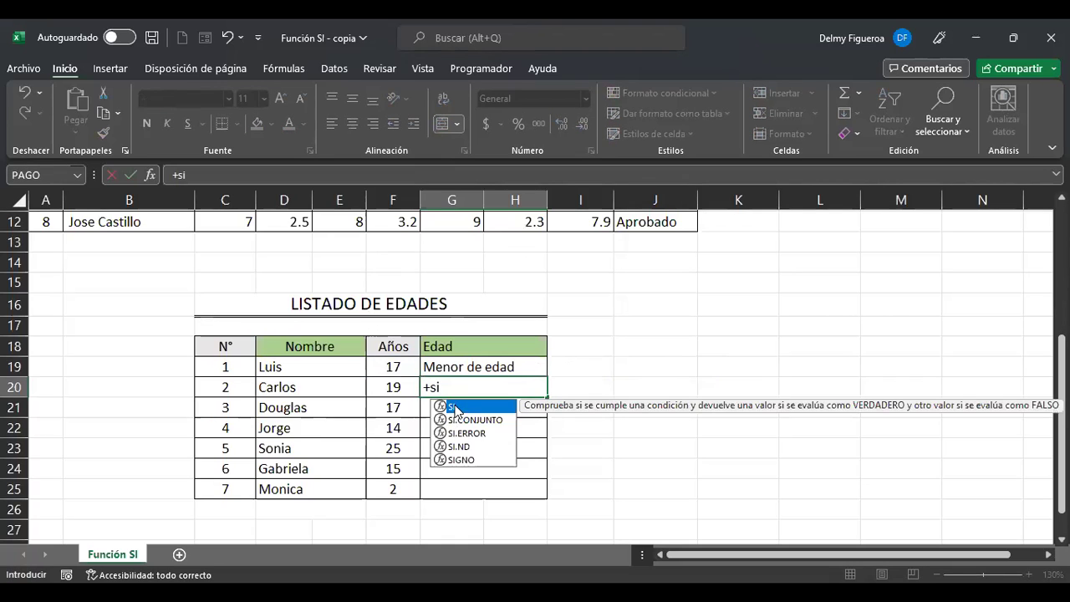
{"action": "double_click", "coordinate": [485, 409]}
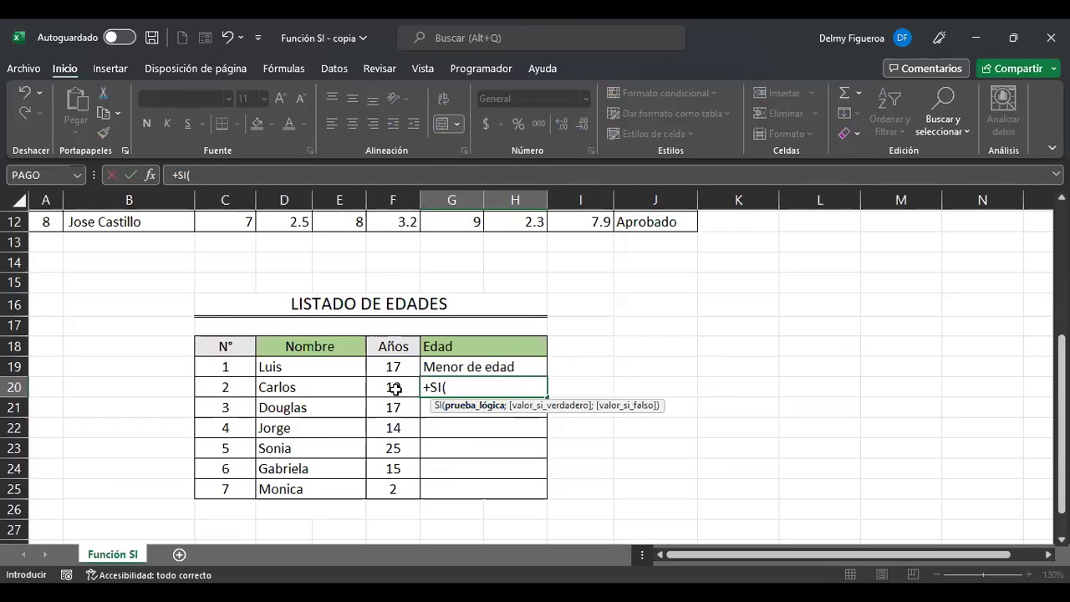
{"action": "left_click", "coordinate": [395, 388]}
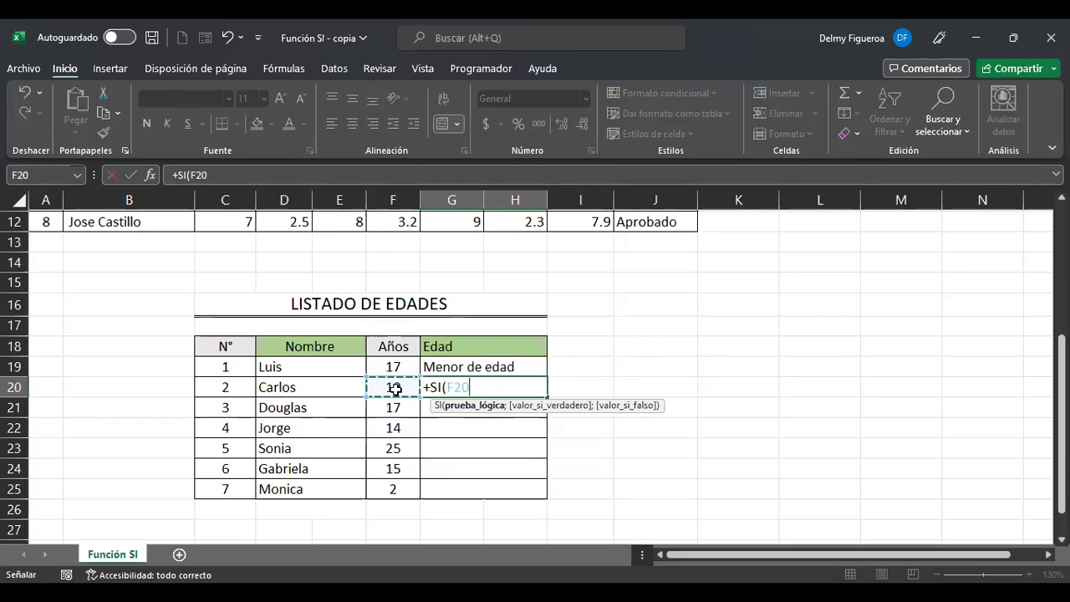
{"action": "type", "text": ">=18"}
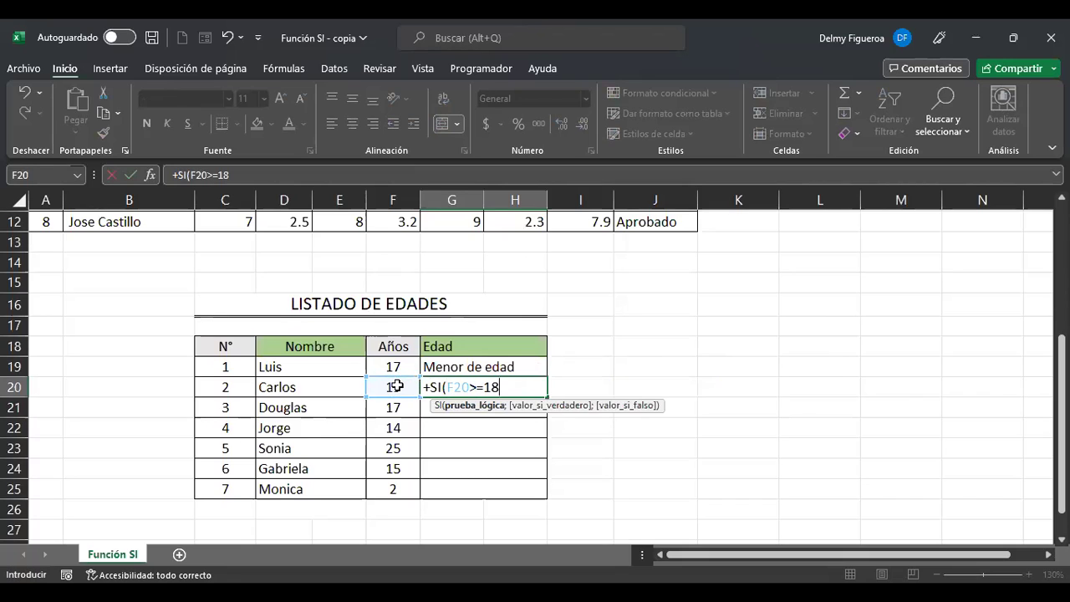
Complete the G20 formula with "Mayor de edad" as the value if true and "Menor de edad" as the value if false
{"action": "type", "text": ";"}
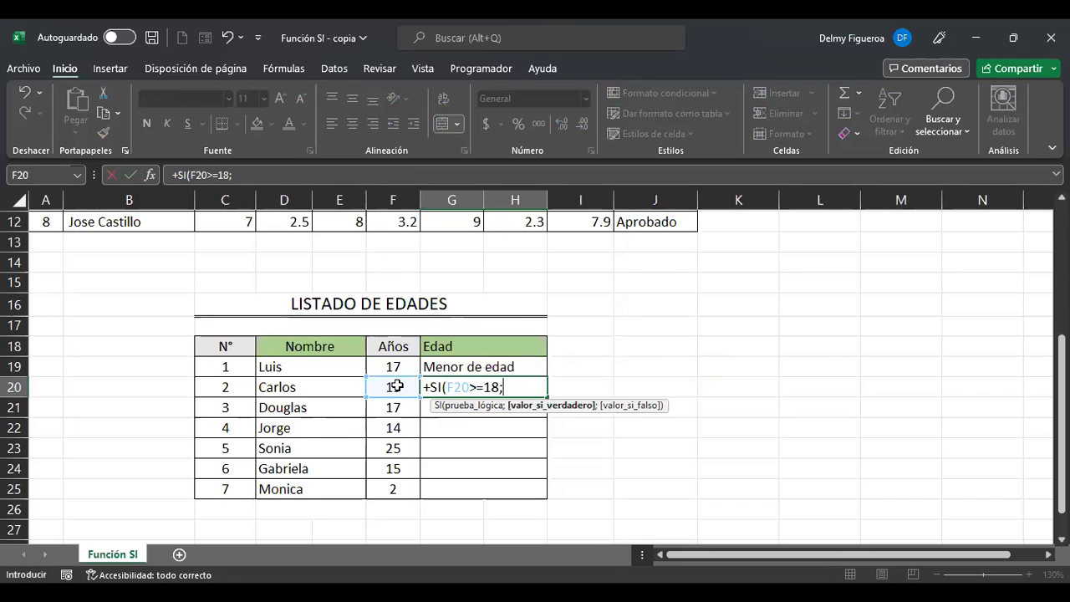
{"action": "type", "text": "\"Mayor de edad\""}
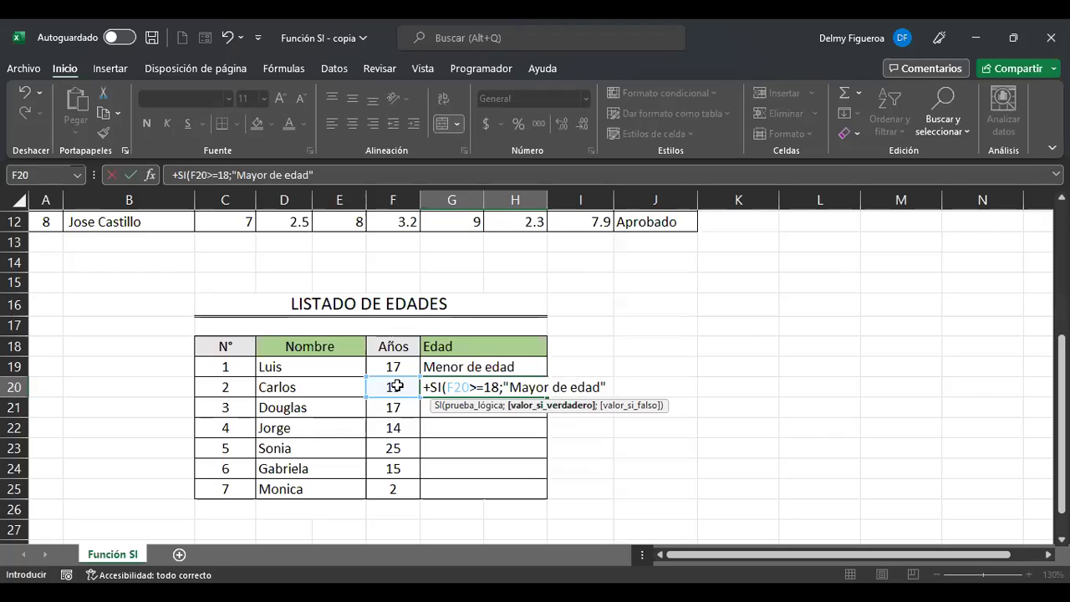
{"action": "type", "text": ";"}
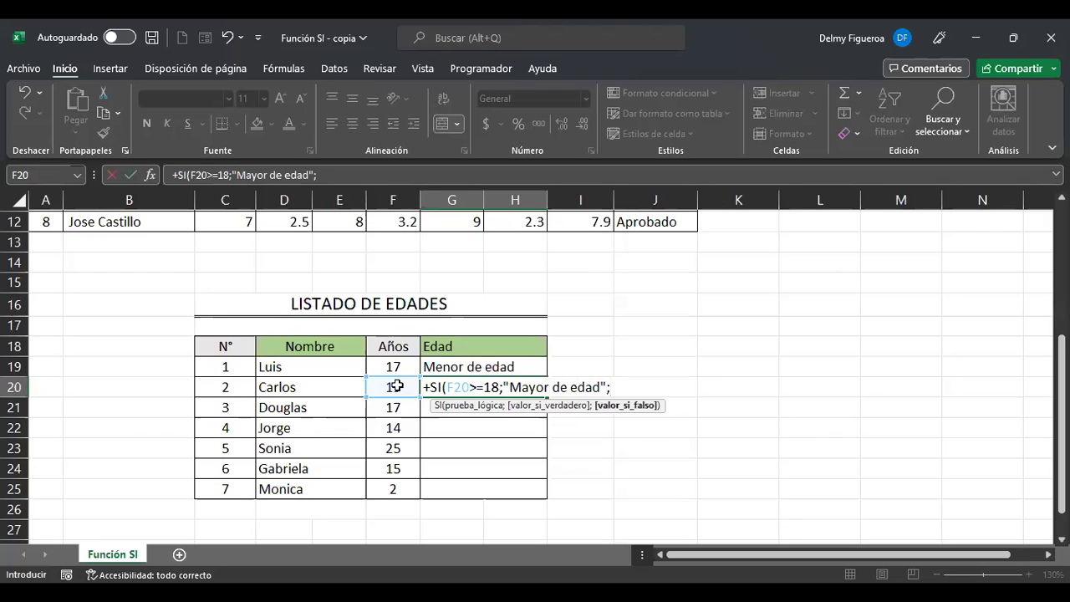
{"action": "type", "text": "\"Menor de edad\""}
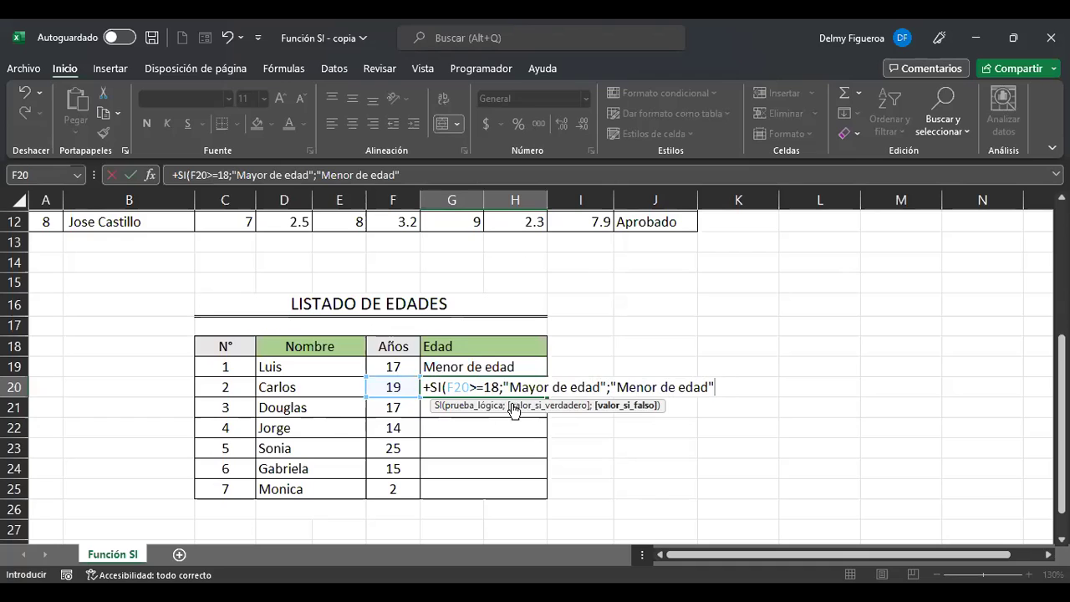
{"action": "key", "text": "Return"}
{"action": "key", "text": "Up"}
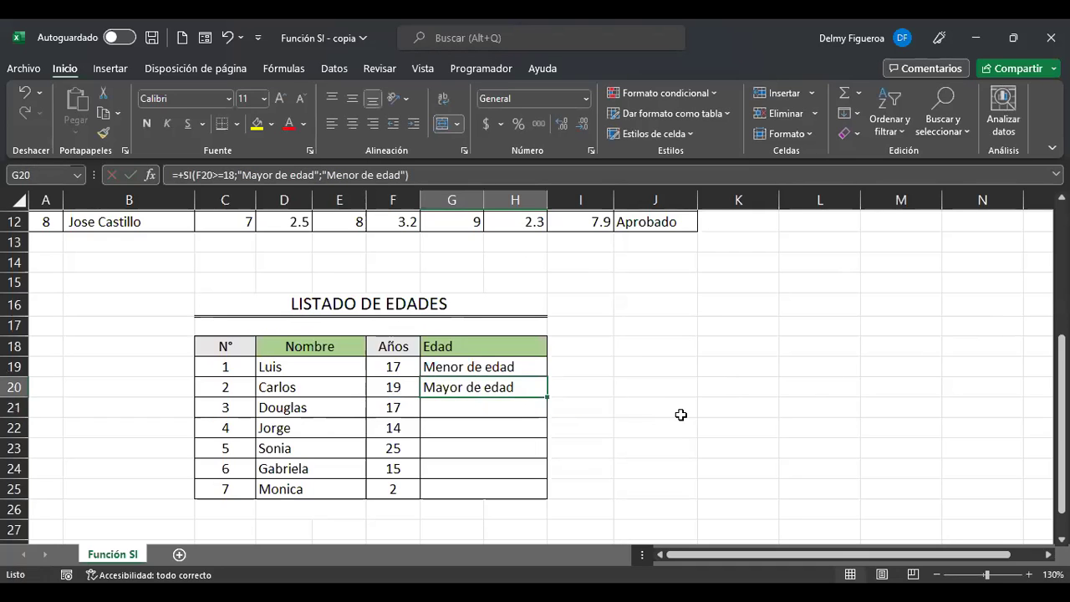
Review the ages in F21:F24 and fill the SI formula from G20 down to G25
{"action": "left_click", "coordinate": [397, 407]}
{"action": "left_click", "coordinate": [398, 427]}
{"action": "left_click", "coordinate": [397, 448]}
{"action": "left_click", "coordinate": [397, 468]}
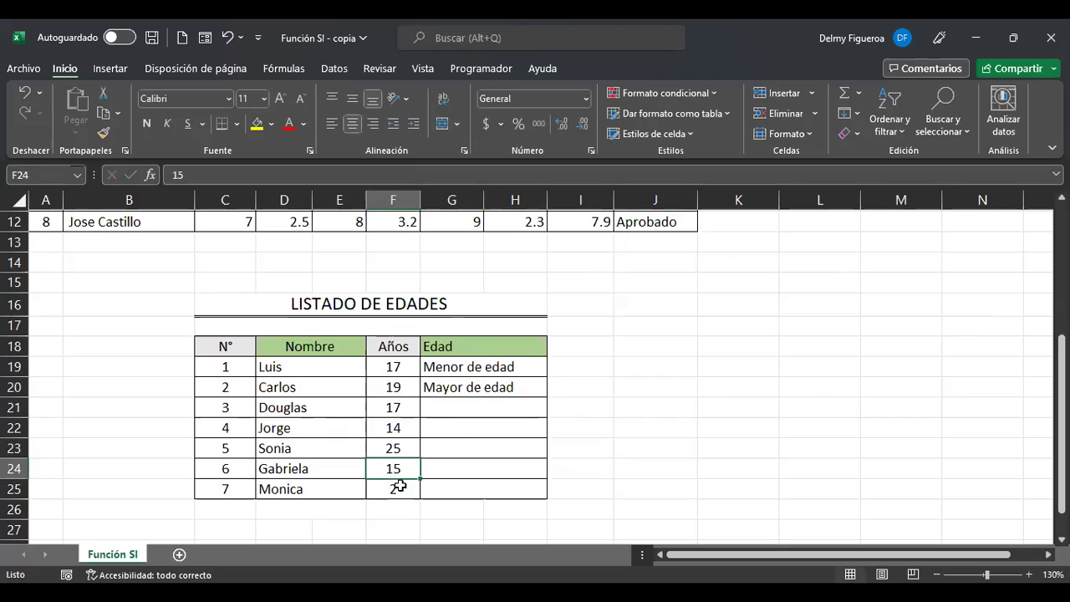
{"action": "left_click", "coordinate": [475, 387]}
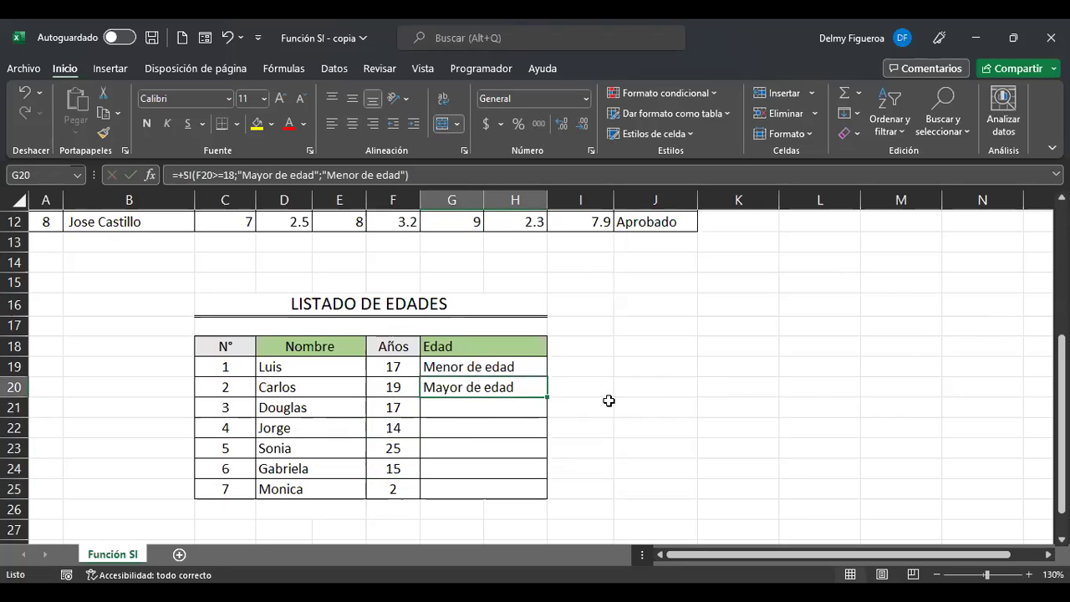
{"action": "double_click", "coordinate": [543, 396]}
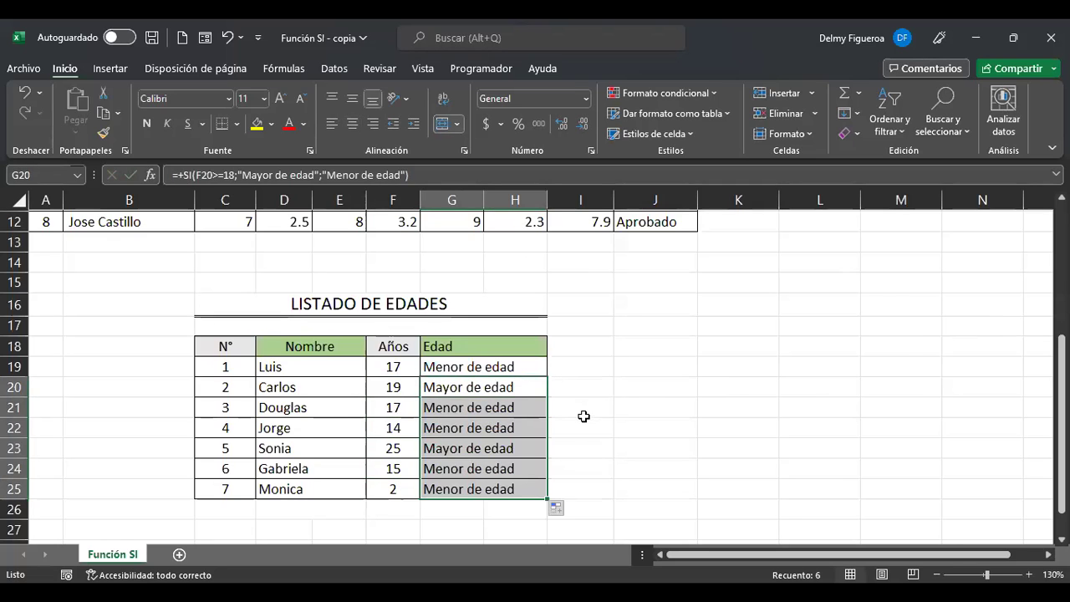
Compare the Edad results in rows 21 to 25 with the ages in the Años column
{"action": "left_click", "coordinate": [487, 407]}
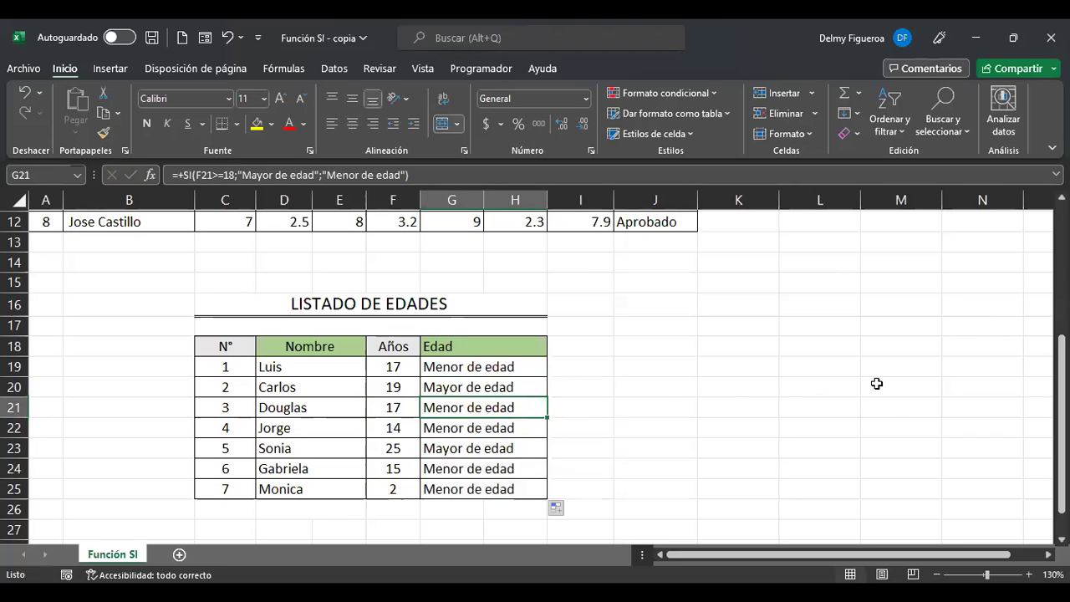
{"action": "key", "text": "Left"}
{"action": "key", "text": "Right"}
{"action": "key", "text": "Down"}
{"action": "key", "text": "Left"}
{"action": "key", "text": "Right"}
{"action": "key", "text": "Down"}
{"action": "key", "text": "Left"}
{"action": "key", "text": "Down"}
{"action": "key", "text": "Right"}
{"action": "key", "text": "Down"}
{"action": "key", "text": "Left"}
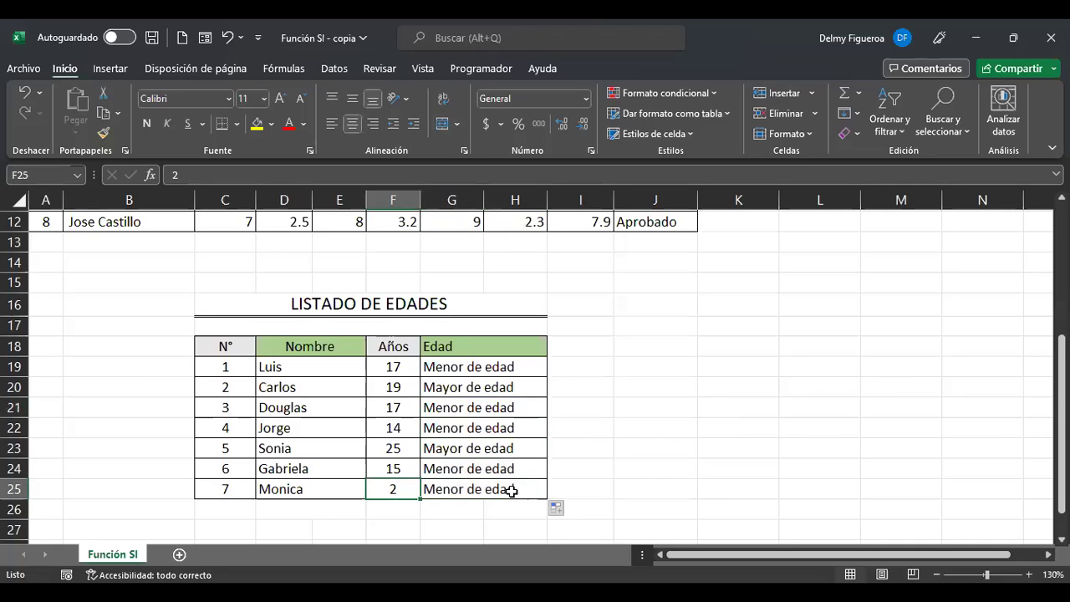
Try filling the G21 formula across into I21:J21, and undo the fill
{"action": "left_click", "coordinate": [530, 406]}
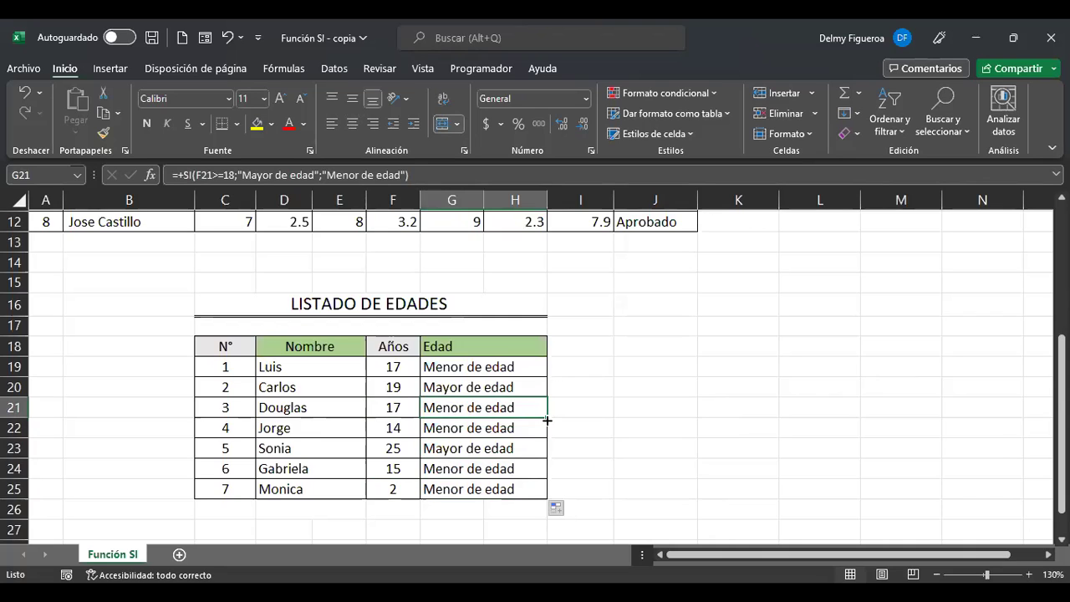
{"action": "left_click_drag", "start_coordinate": [547, 421], "coordinate": [706, 411]}
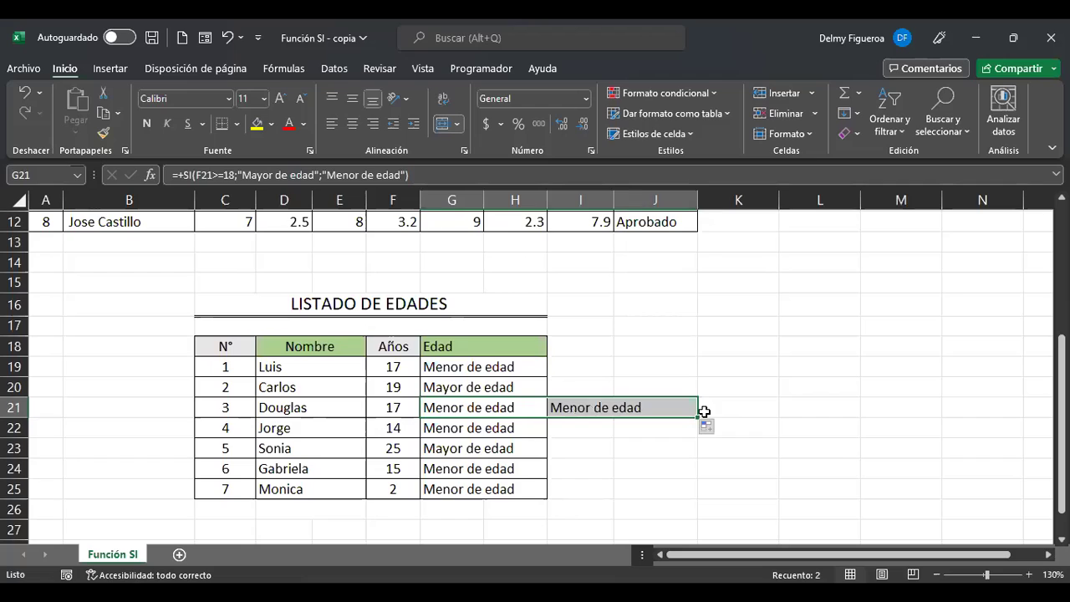
{"action": "key", "text": "ctrl+z"}
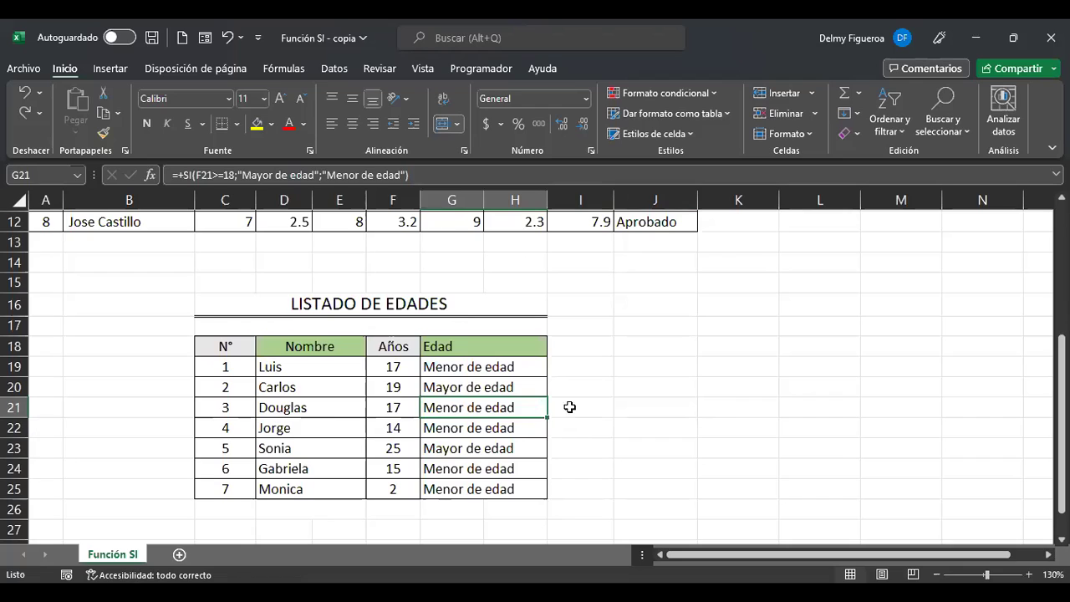
{"action": "left_click", "coordinate": [572, 407]}
{"action": "left_click", "coordinate": [600, 366]}
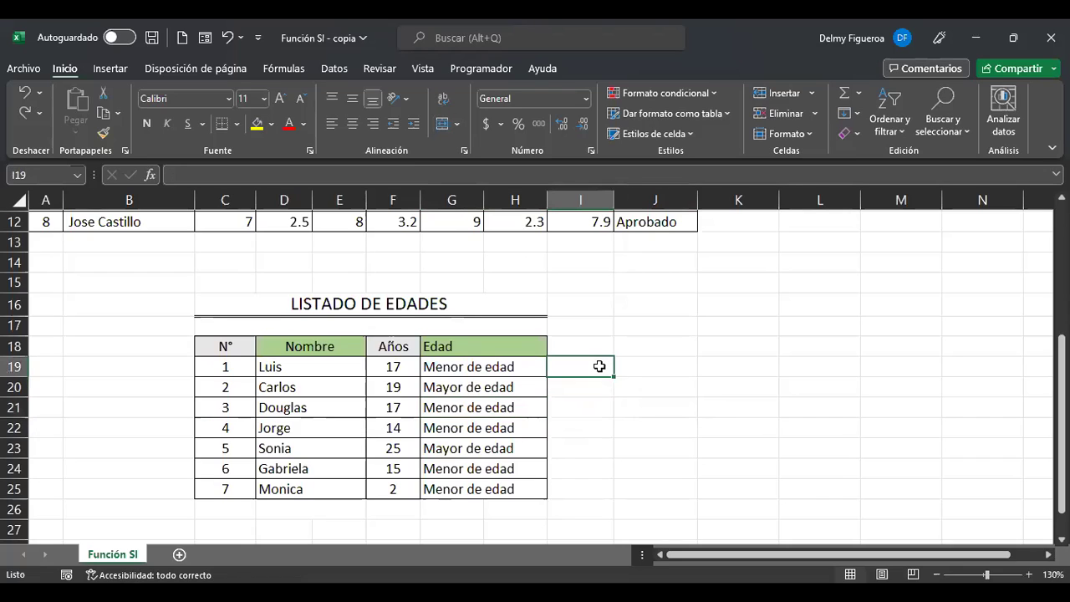
{"action": "left_click", "coordinate": [534, 388]}
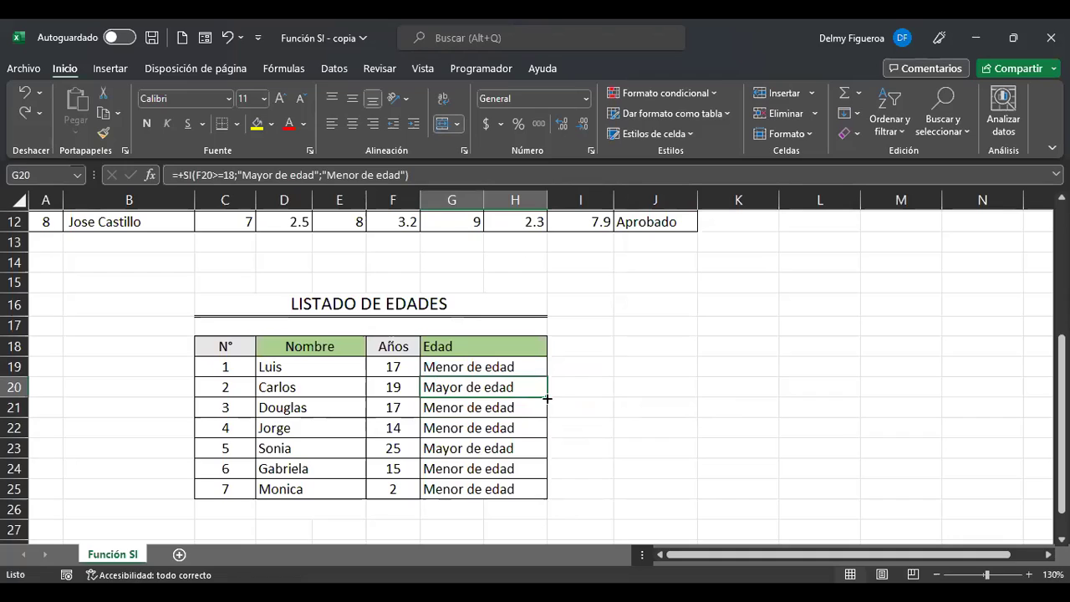
{"action": "left_click", "coordinate": [649, 429]}
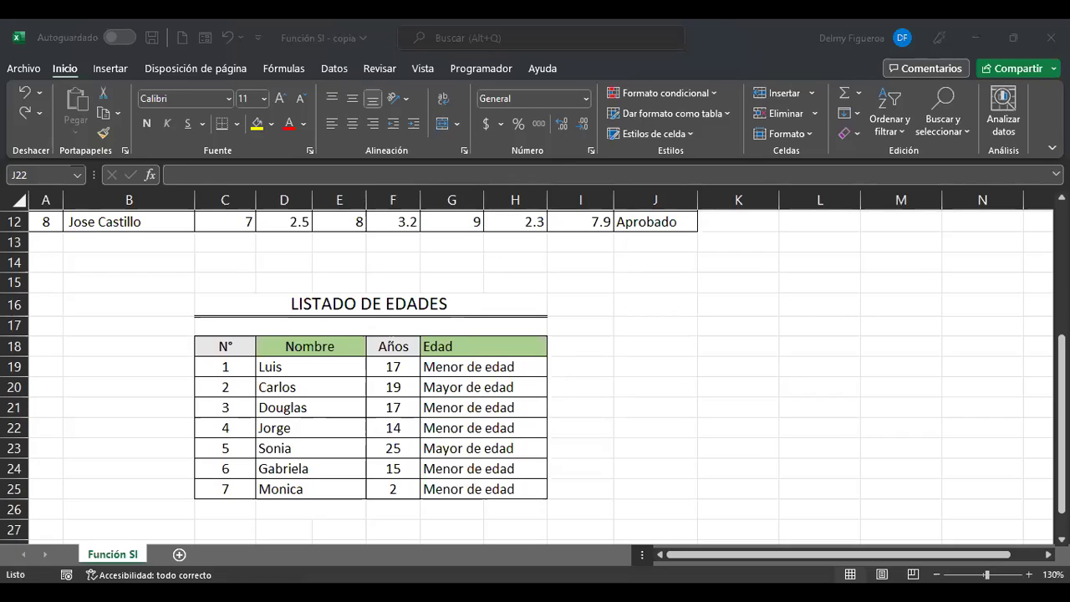
Add a new worksheet and set the font size of all its cells to 14
{"action": "left_click", "coordinate": [180, 556]}
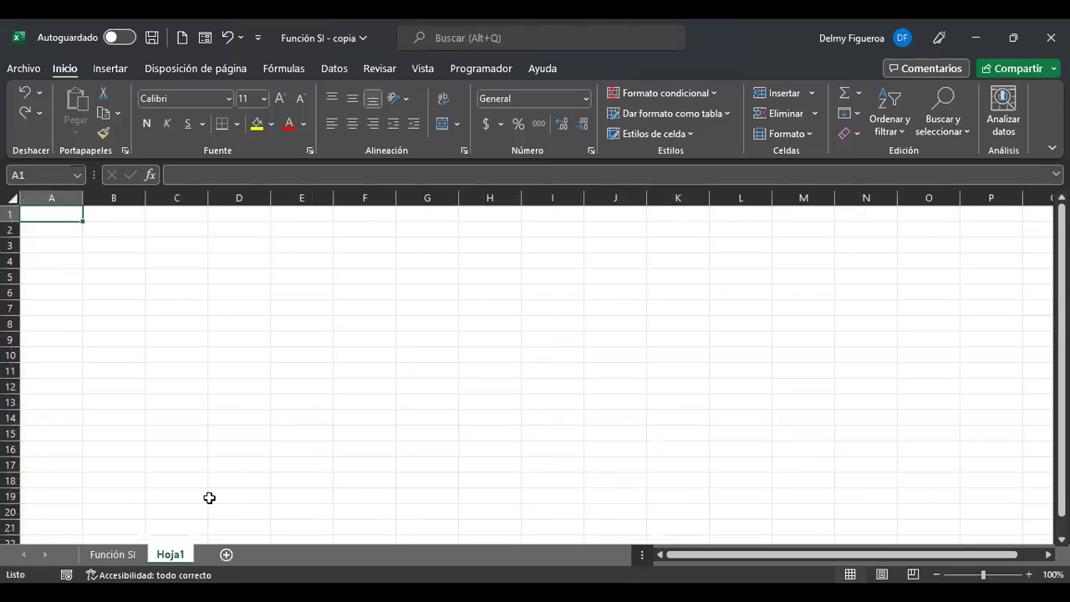
{"action": "left_click", "coordinate": [11, 198]}
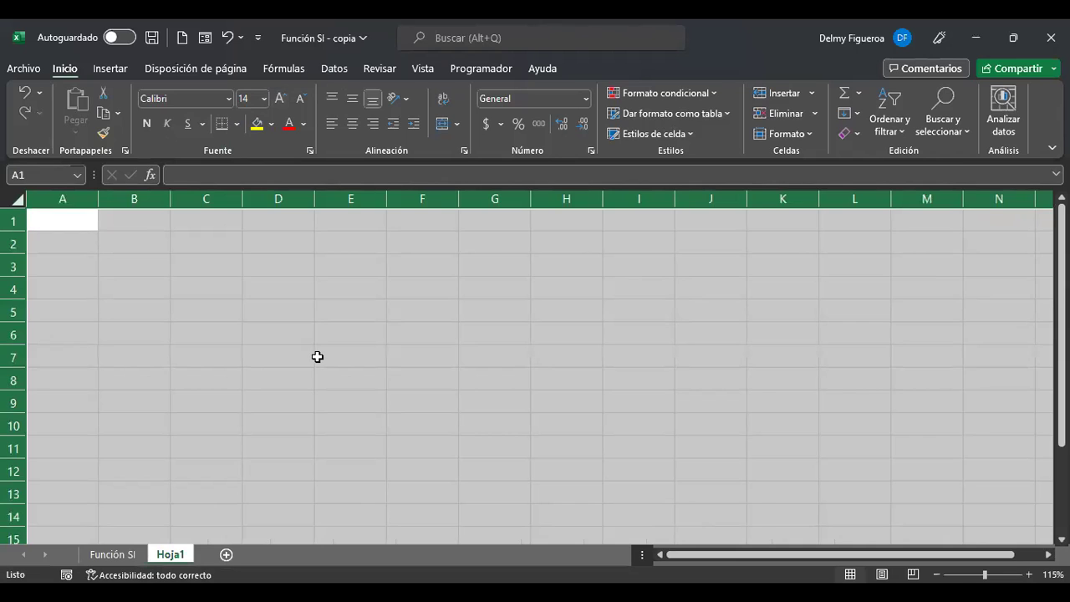
Enter the headers Gastos in A1 and Presupuesto in B1, and autofit column B to its text
{"action": "scroll", "coordinate": [318, 357], "scroll_direction": "up", "scroll_amount": 1, "text": "ctrl"}
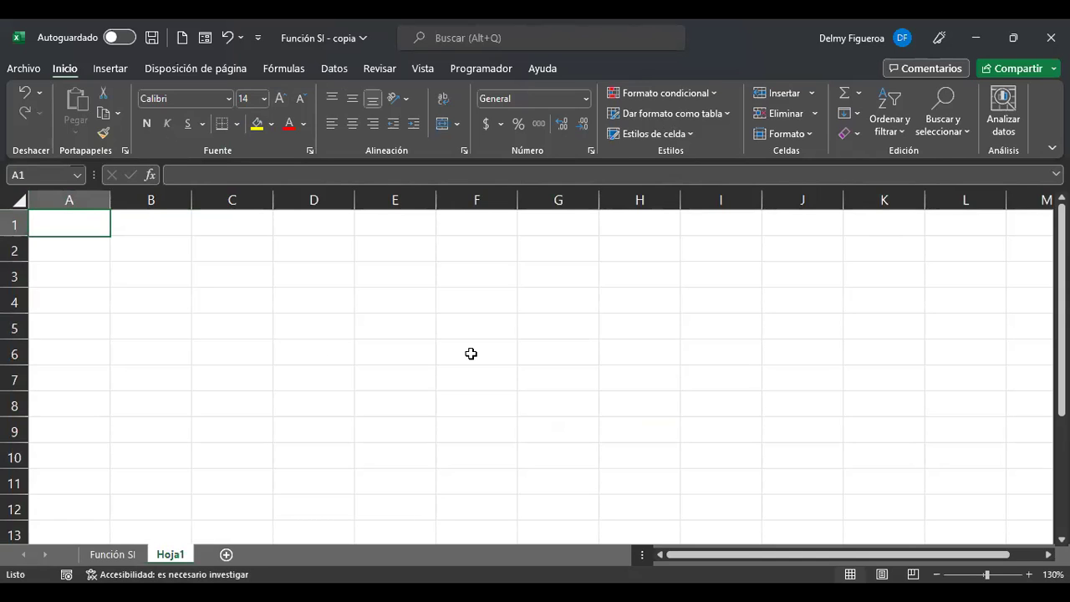
{"action": "type", "text": "Gastos"}
{"action": "key", "text": "Tab"}
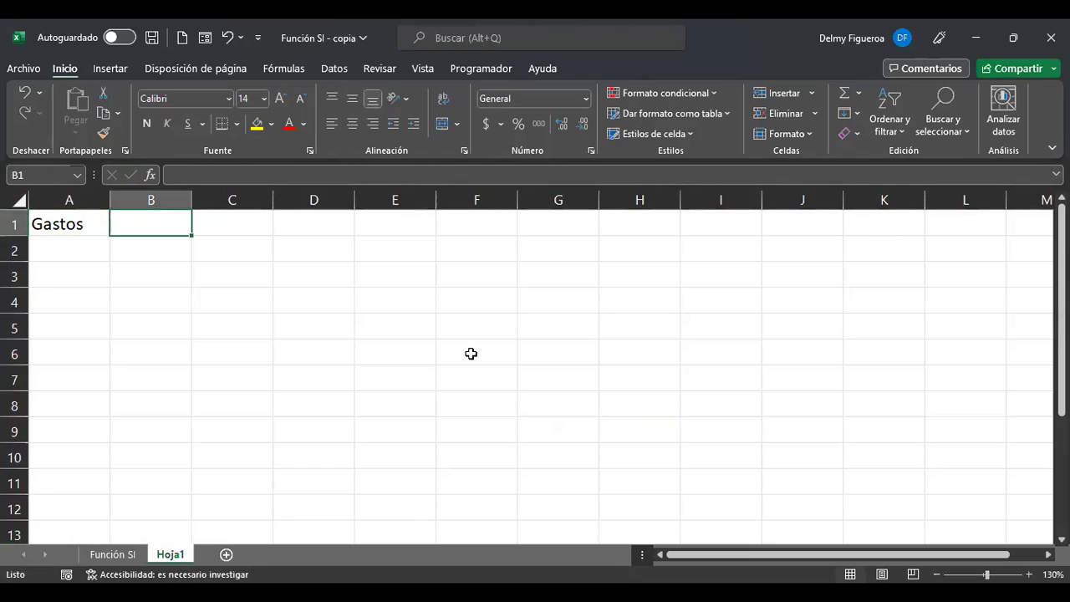
{"action": "type", "text": "Presupuesto"}
{"action": "key", "text": "Return"}
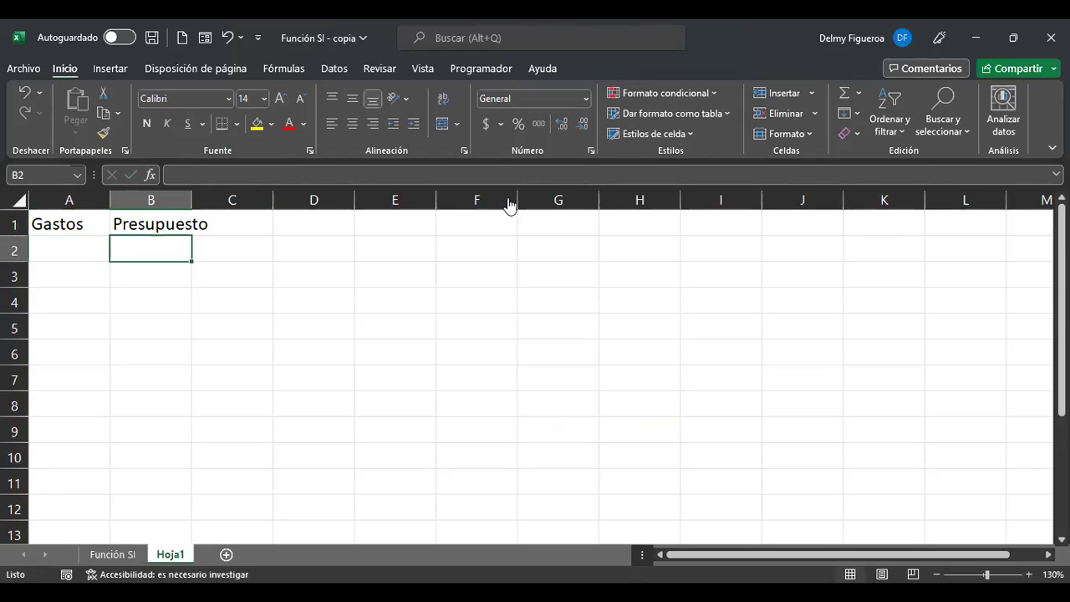
{"action": "key", "text": "alt+h"}
{"action": "key", "text": "o"}
{"action": "key", "text": "i"}
Add the headers Real in C1 and Estado in D1
{"action": "key", "text": "Up"}
{"action": "key", "text": "Right"}
{"action": "type", "text": "Real"}
{"action": "key", "text": "Return"}
{"action": "key", "text": "Up"}
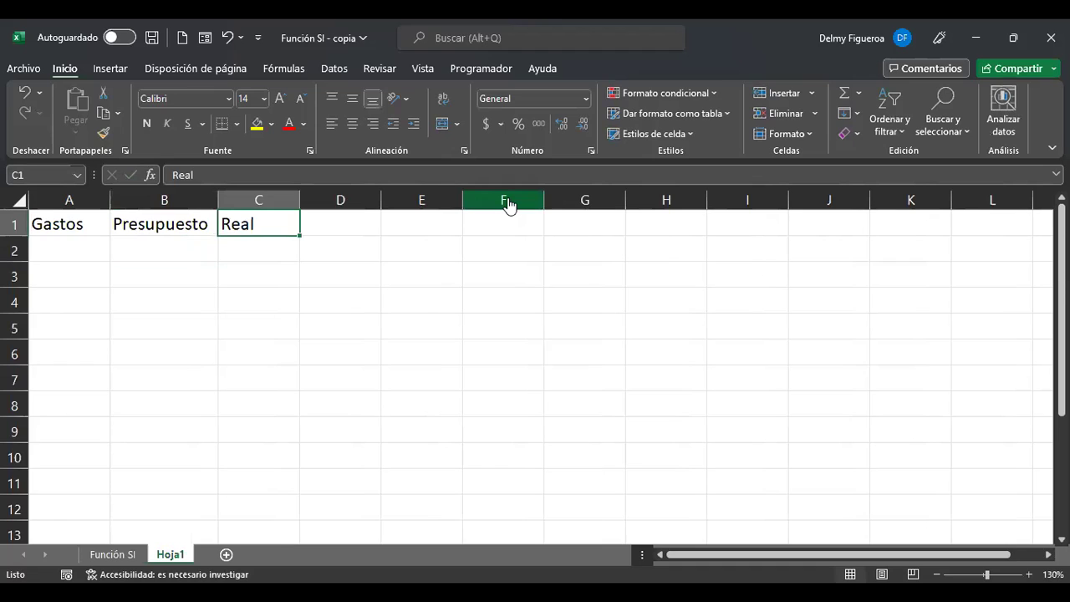
{"action": "key", "text": "Right"}
{"action": "type", "text": "Estado"}
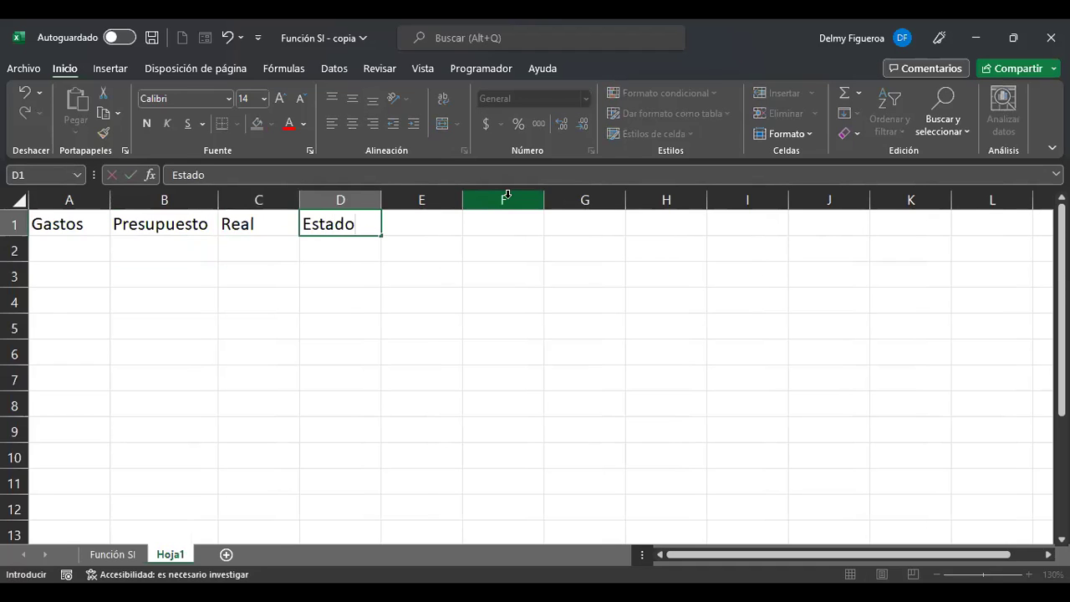
{"action": "key", "text": "Return"}
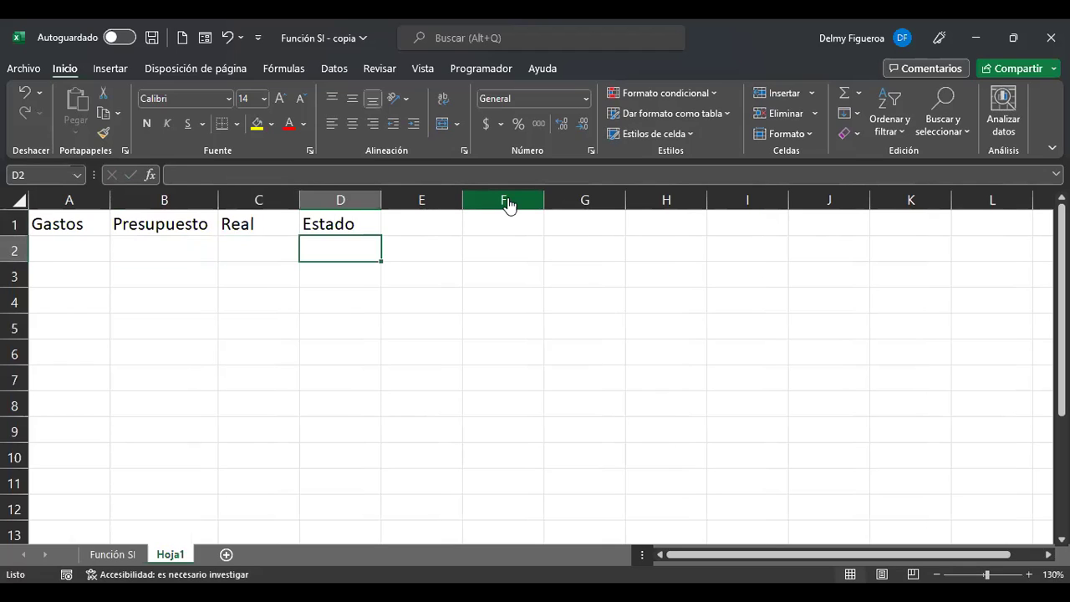
Enter the header Cantidad adicional in E1 and autofit column E to its text
{"action": "key", "text": "Up"}
{"action": "key", "text": "Right"}
{"action": "type", "text": "Cantidad adicional"}
{"action": "key", "text": "Return"}
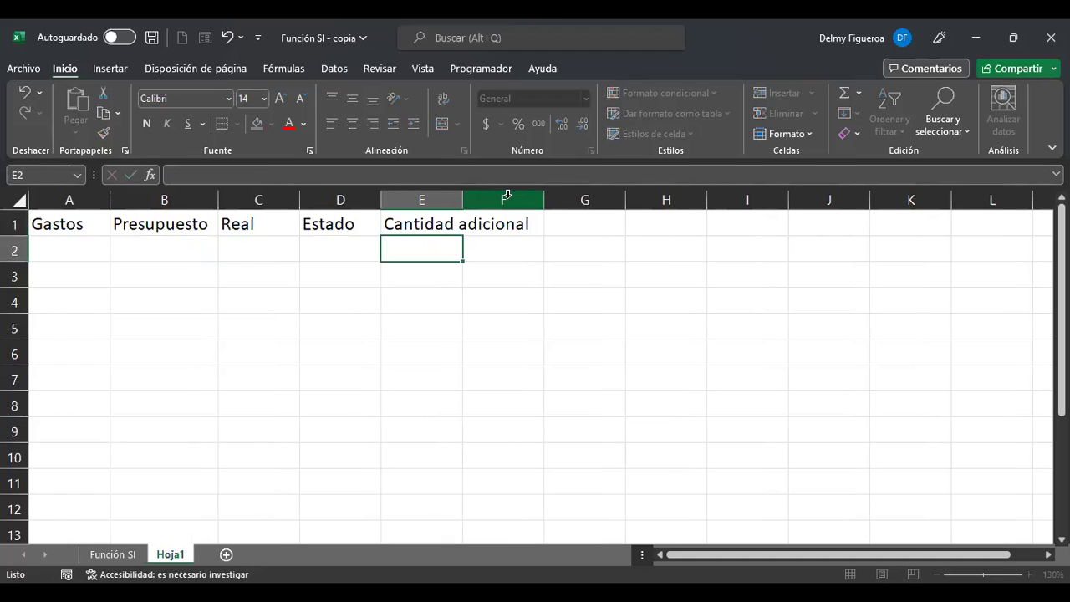
{"action": "double_click", "coordinate": [462, 199]}
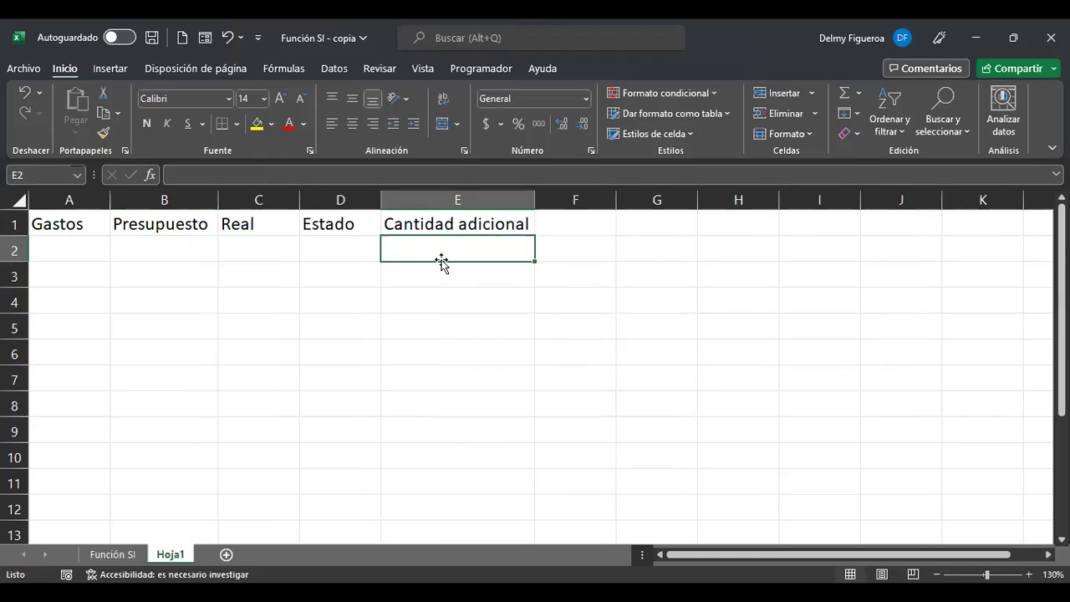
Enter Producto 1 in A2 under Gastos and autofit column A to its text
{"action": "left_click", "coordinate": [171, 242]}
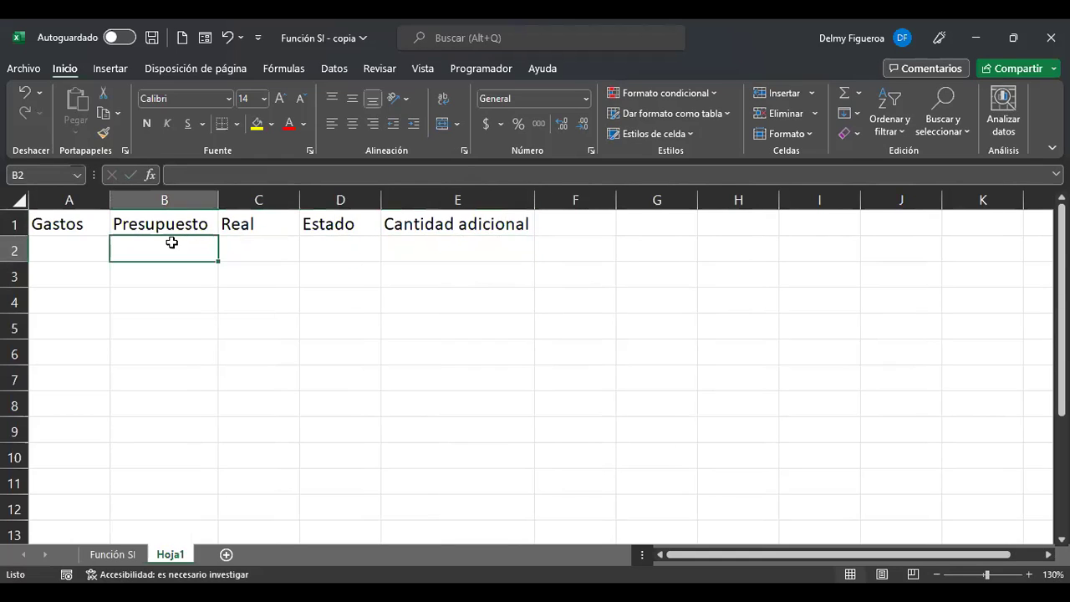
{"action": "left_click", "coordinate": [282, 247]}
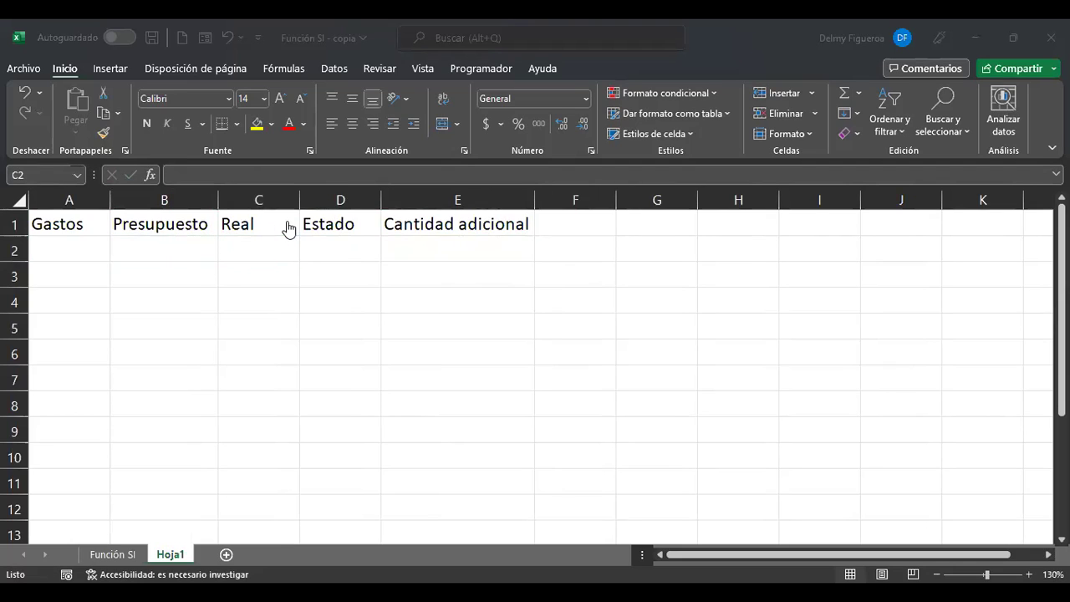
{"action": "left_click", "coordinate": [71, 249]}
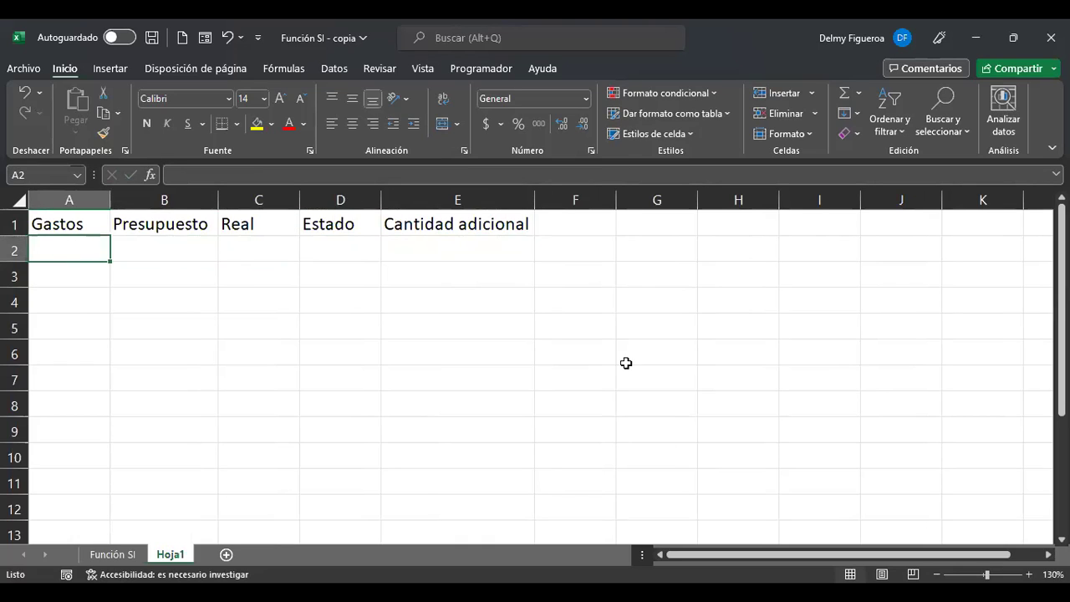
{"action": "type", "text": "Producto 1"}
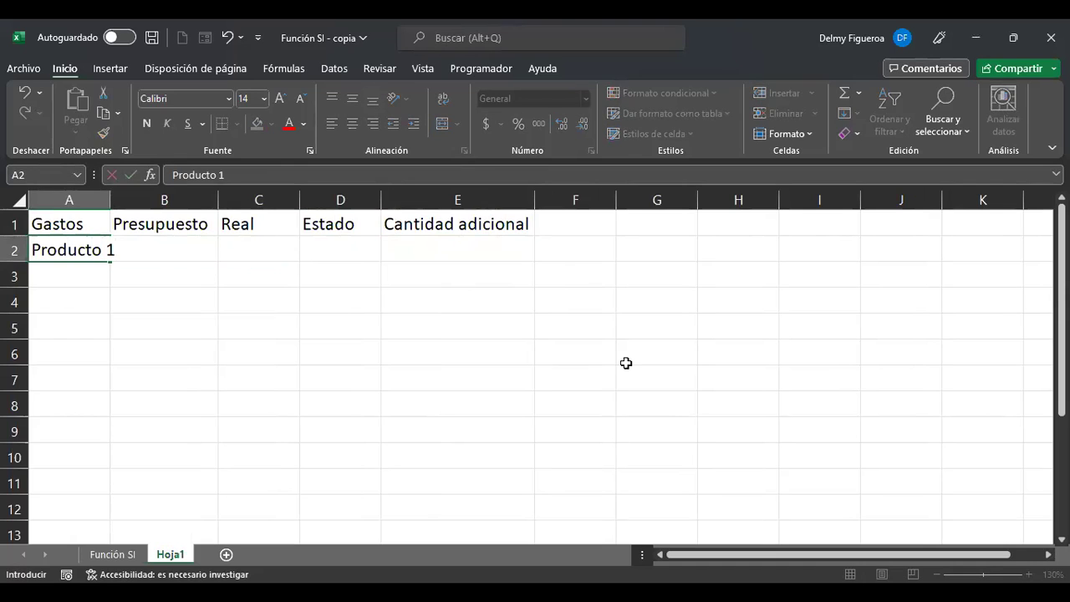
{"action": "key", "text": "Return"}
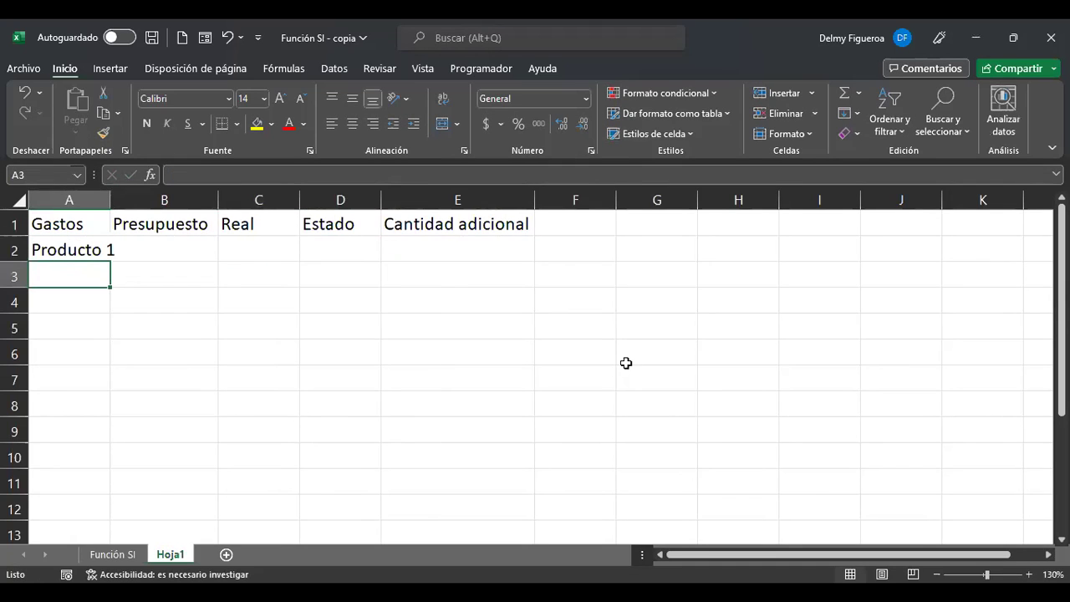
{"action": "double_click", "coordinate": [111, 199]}
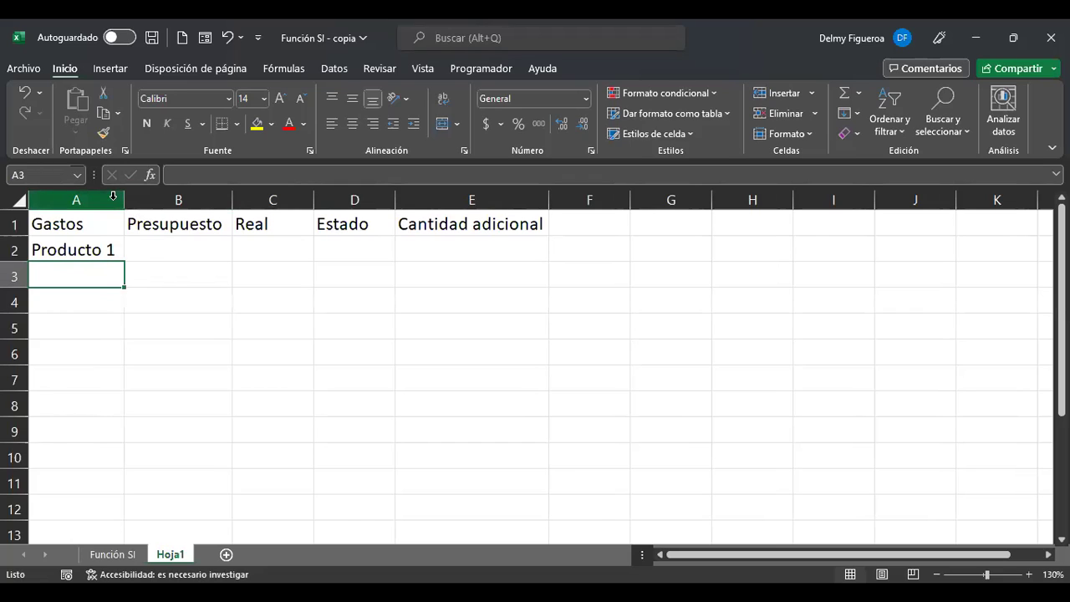
Enter Producto 2 in A3 and extend the product series from A2:A3 down to Producto 4 in A5
{"action": "type", "text": "Producto 1"}
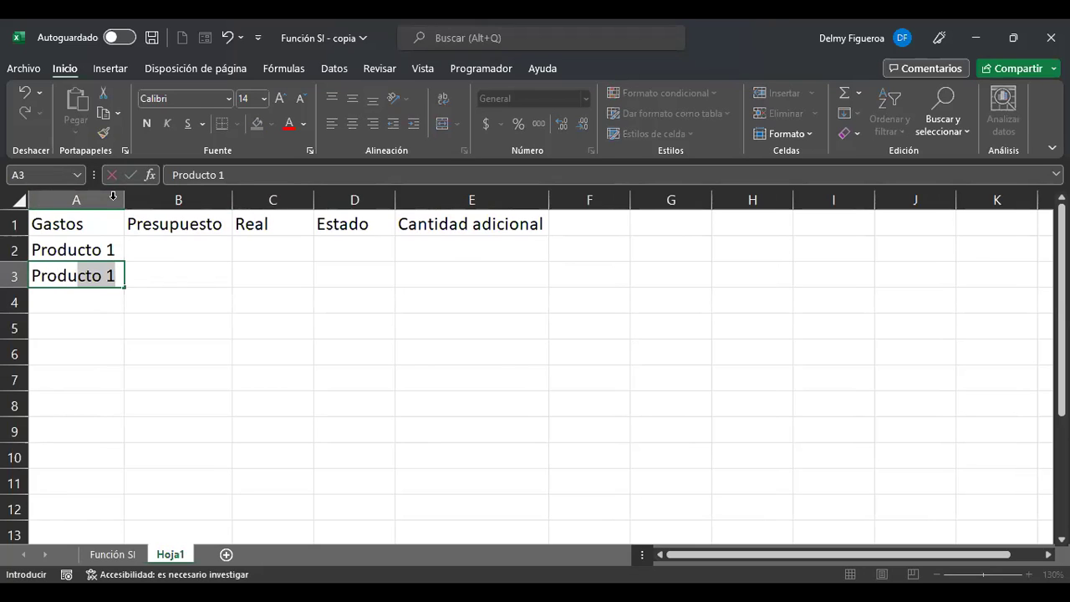
{"action": "key", "text": "Tab"}
{"action": "key", "text": "Left"}
{"action": "key", "text": "F2"}
{"action": "key", "text": "BackSpace"}
{"action": "type", "text": "2"}
{"action": "key", "text": "Return"}
{"action": "key", "text": "Up"}
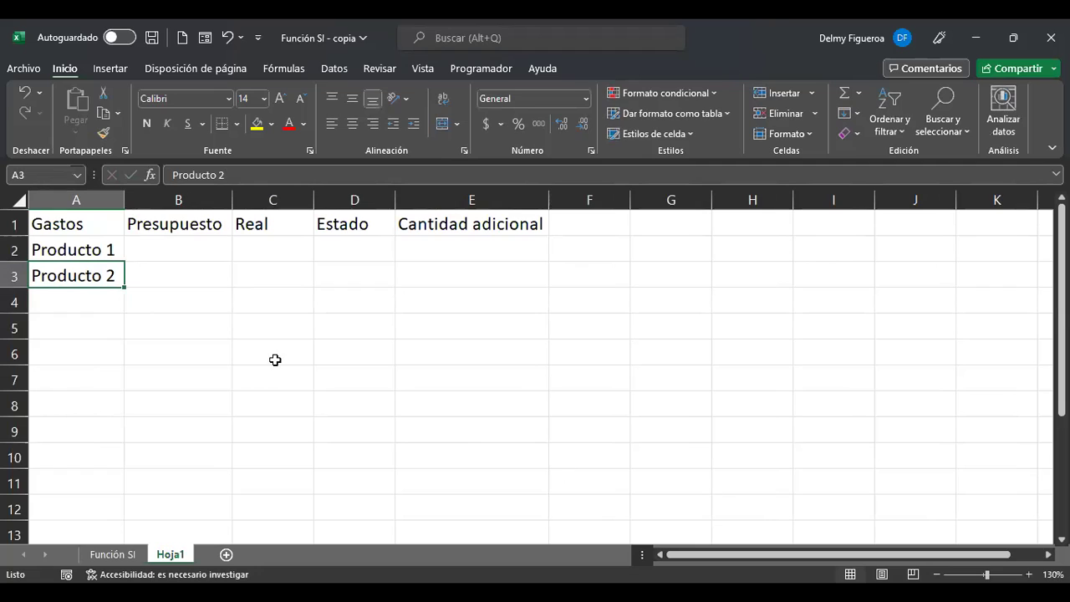
{"action": "left_click_drag", "start_coordinate": [105, 250], "coordinate": [125, 332]}
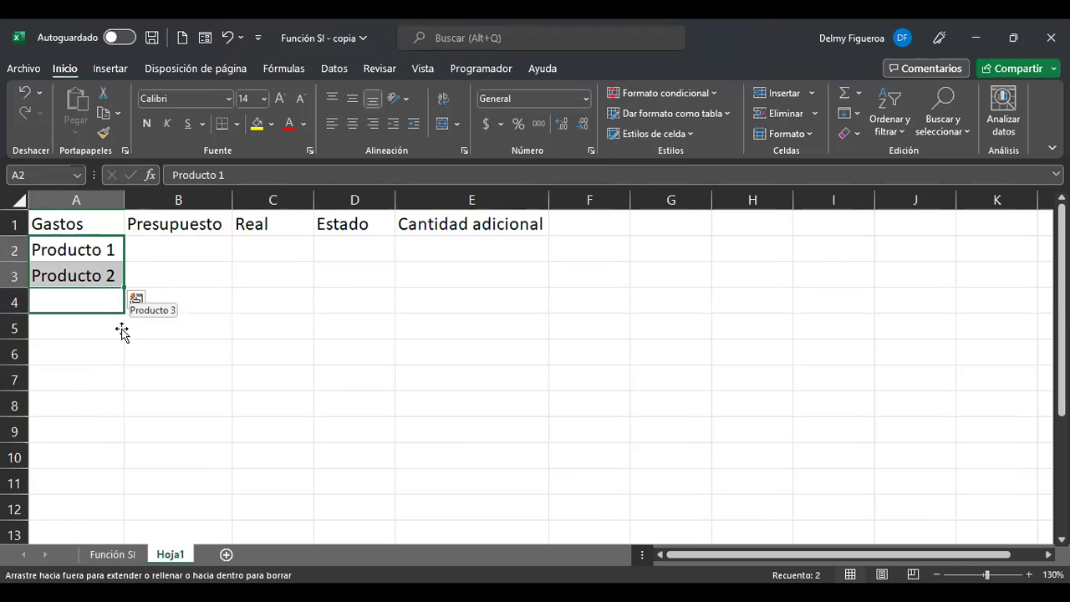
Enter the Presupuesto amounts 800, 300, 150 and 200 in B2:B5
{"action": "left_click", "coordinate": [167, 251]}
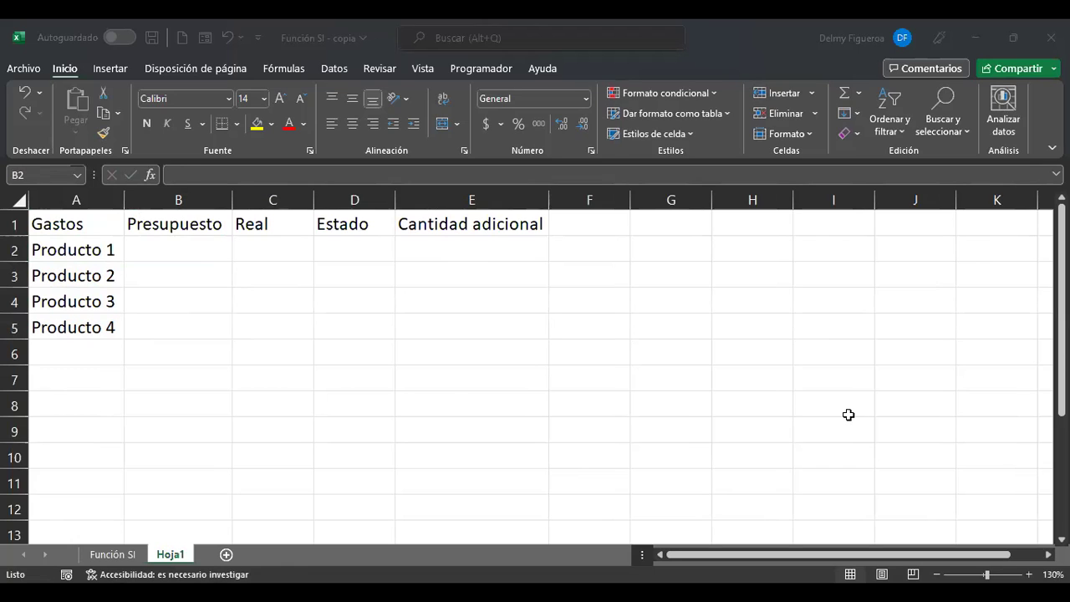
{"action": "type", "text": "800"}
{"action": "key", "text": "Return"}
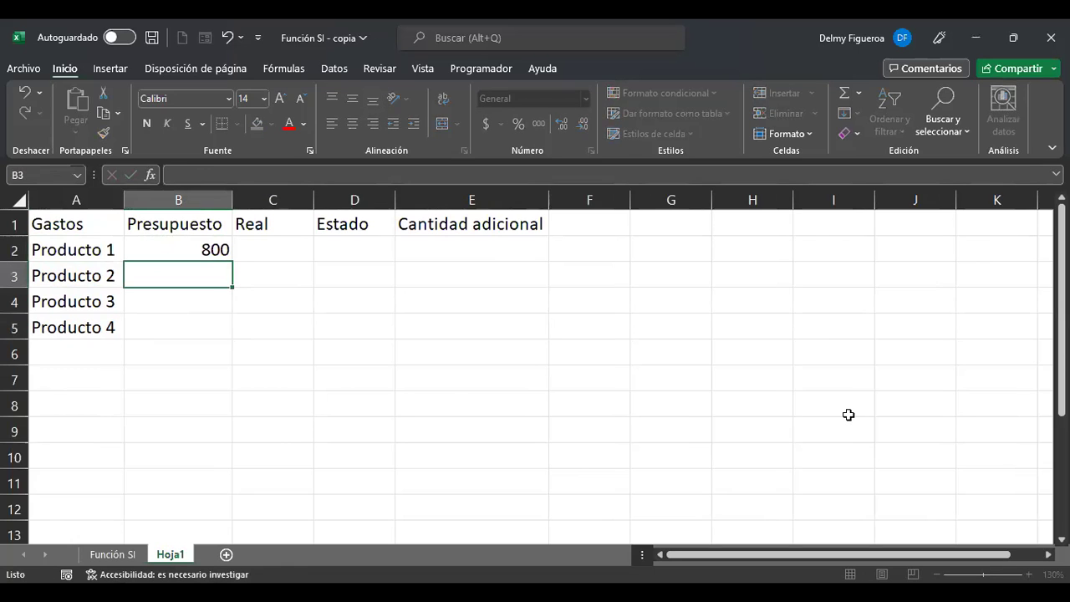
{"action": "type", "text": "300"}
{"action": "key", "text": "Return"}
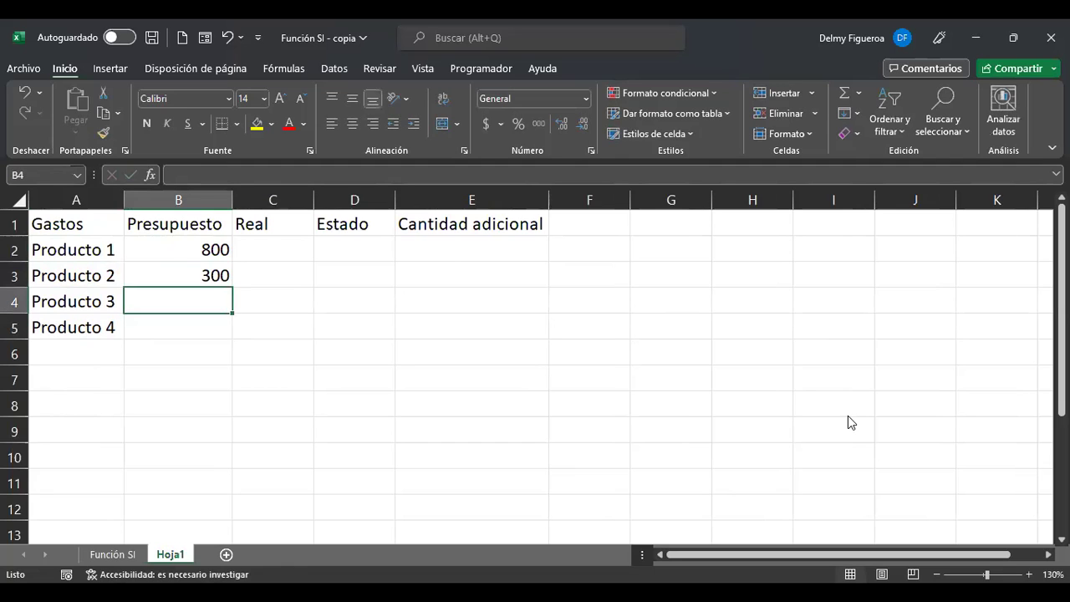
{"action": "type", "text": "150"}
{"action": "key", "text": "Return"}
{"action": "type", "text": "20"}
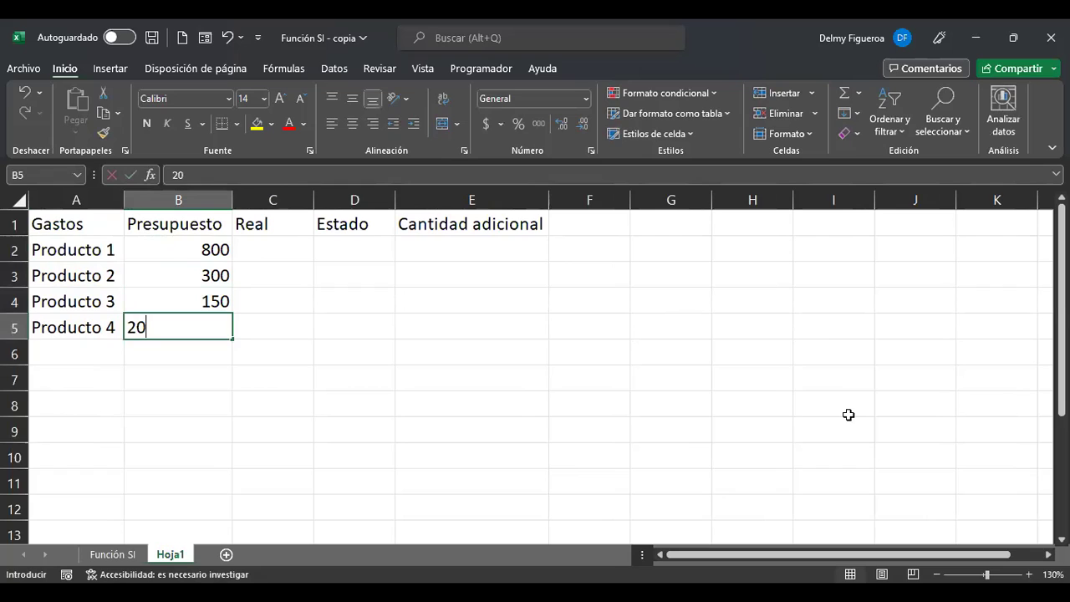
{"action": "key", "text": "Return"}
{"action": "key", "text": "Up"}
{"action": "key", "text": "F2"}
{"action": "type", "text": "0"}
{"action": "key", "text": "Return"}
Apply the dollar accounting number format to the Presupuesto amounts in B2:B5
{"action": "key", "text": "Up"}
{"action": "key", "text": "shift+Up"}
{"action": "key", "text": "shift+Up"}
{"action": "key", "text": "shift+Up"}
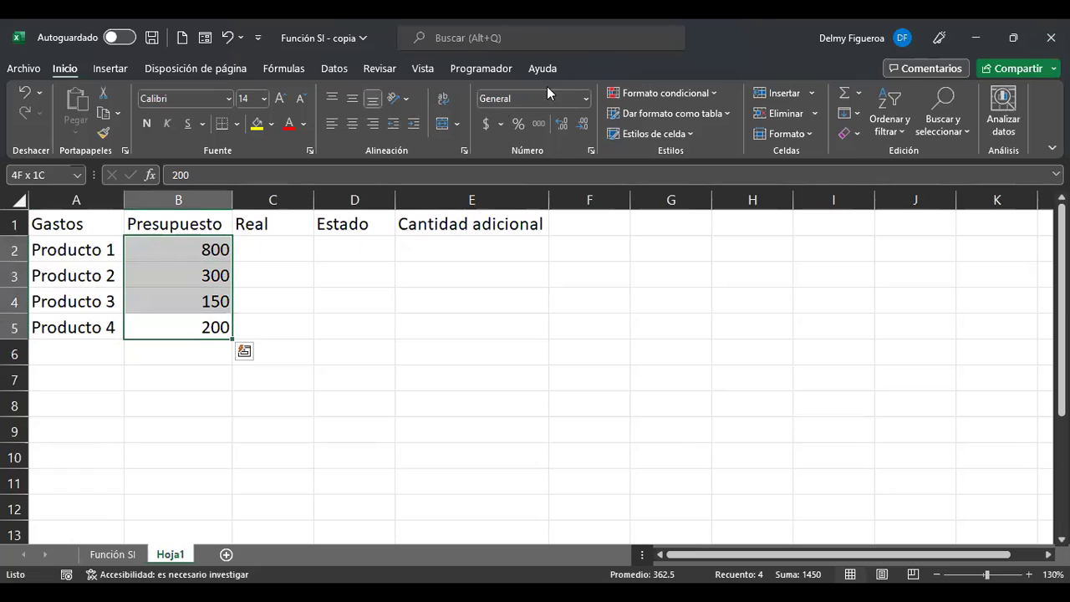
{"action": "left_click", "coordinate": [485, 124]}
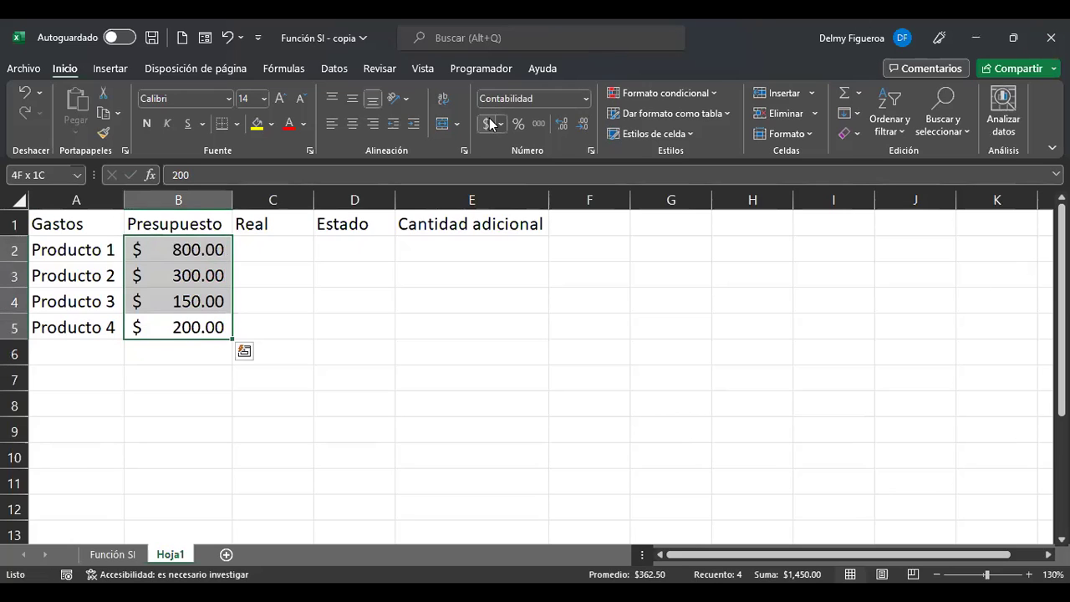
Enter the Real amounts 900, 250, 120 and 225 in C2:C5
{"action": "left_click", "coordinate": [257, 243]}
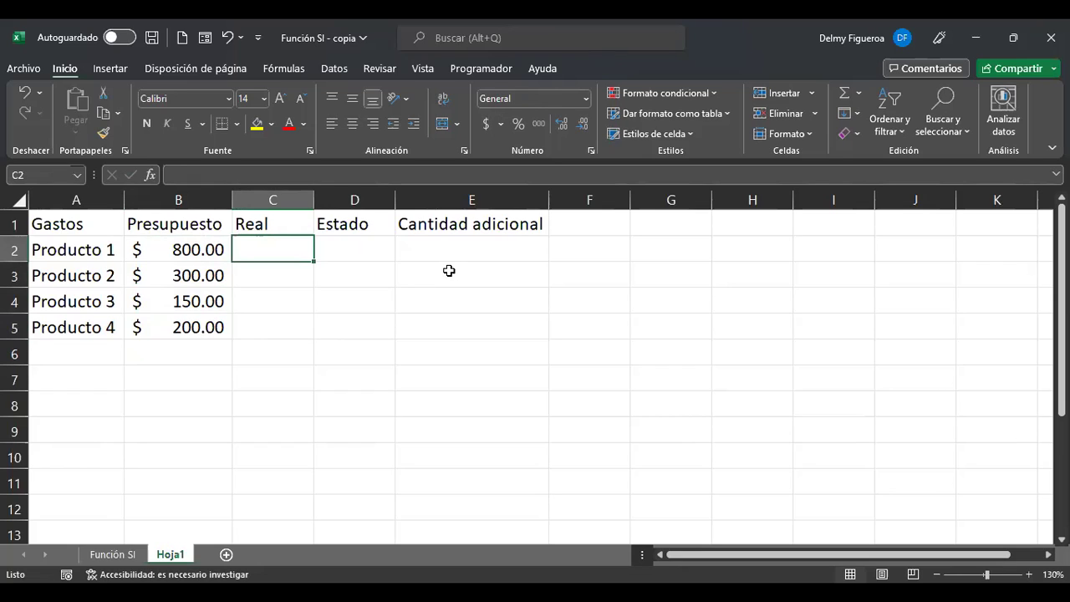
{"action": "type", "text": "900"}
{"action": "key", "text": "Return"}
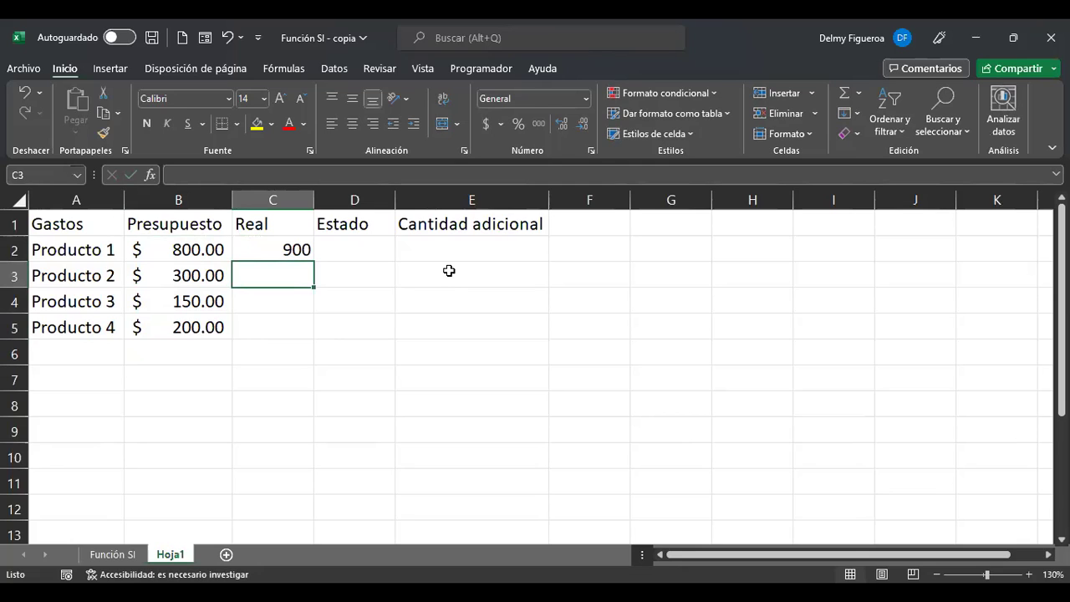
{"action": "type", "text": "250"}
{"action": "key", "text": "Return"}
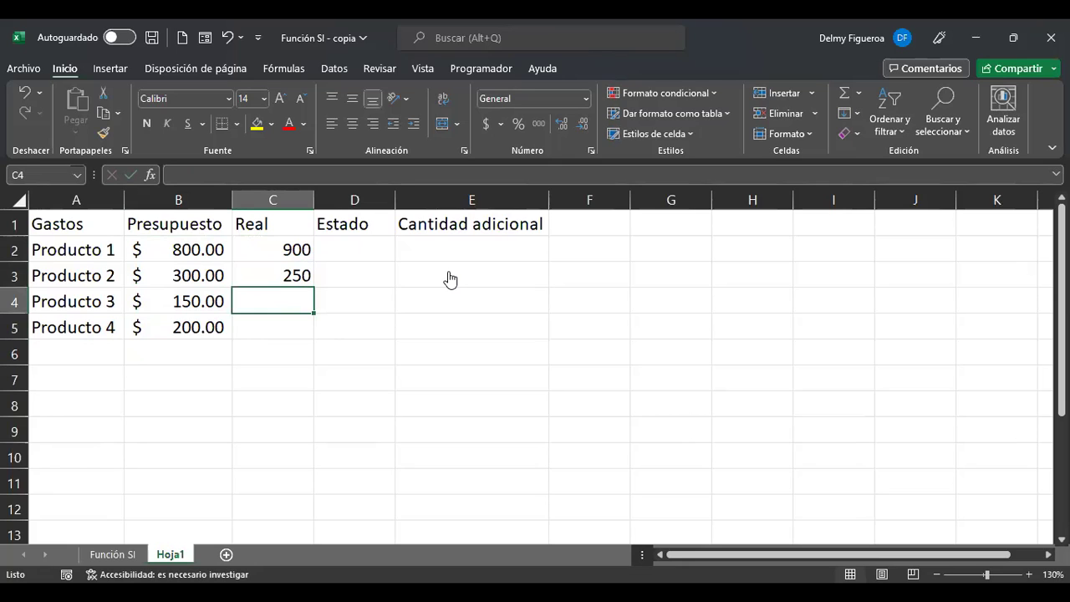
{"action": "type", "text": "120"}
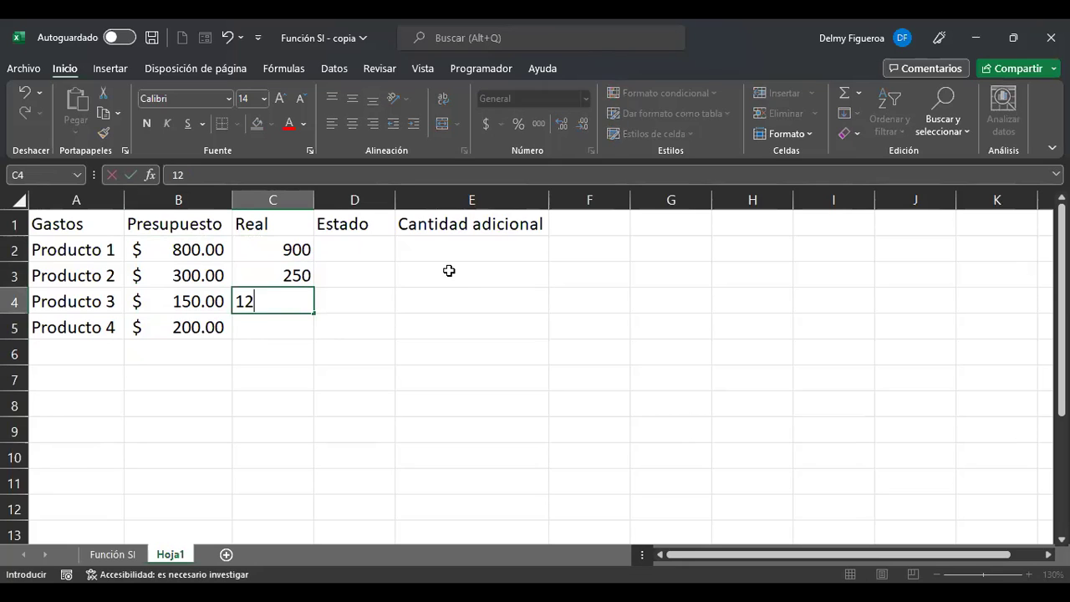
{"action": "key", "text": "Return"}
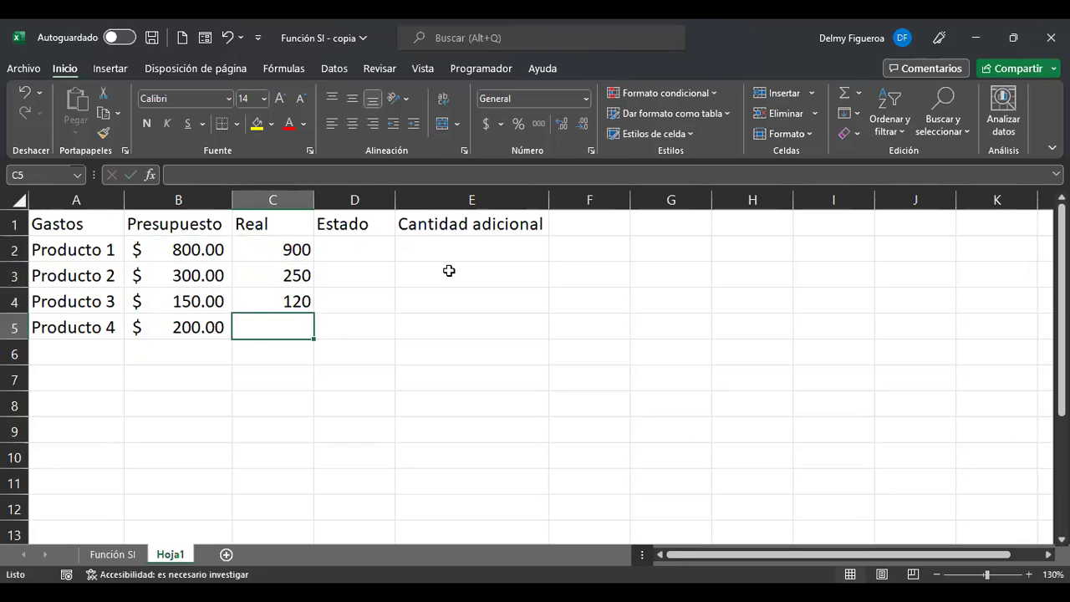
{"action": "type", "text": "225"}
{"action": "key", "text": "Return"}
Apply the dollar accounting number format to the Real amounts in C2:C5
{"action": "key", "text": "Up"}
{"action": "key", "text": "shift+Up"}
{"action": "key", "text": "shift+Up"}
{"action": "key", "text": "shift+Up"}
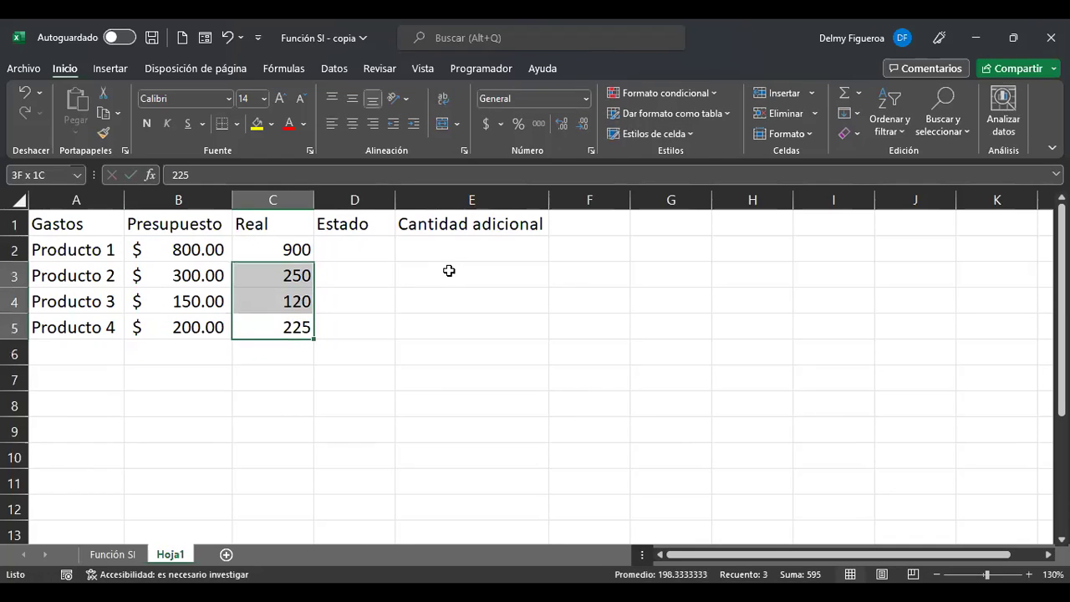
{"action": "left_click", "coordinate": [486, 123]}
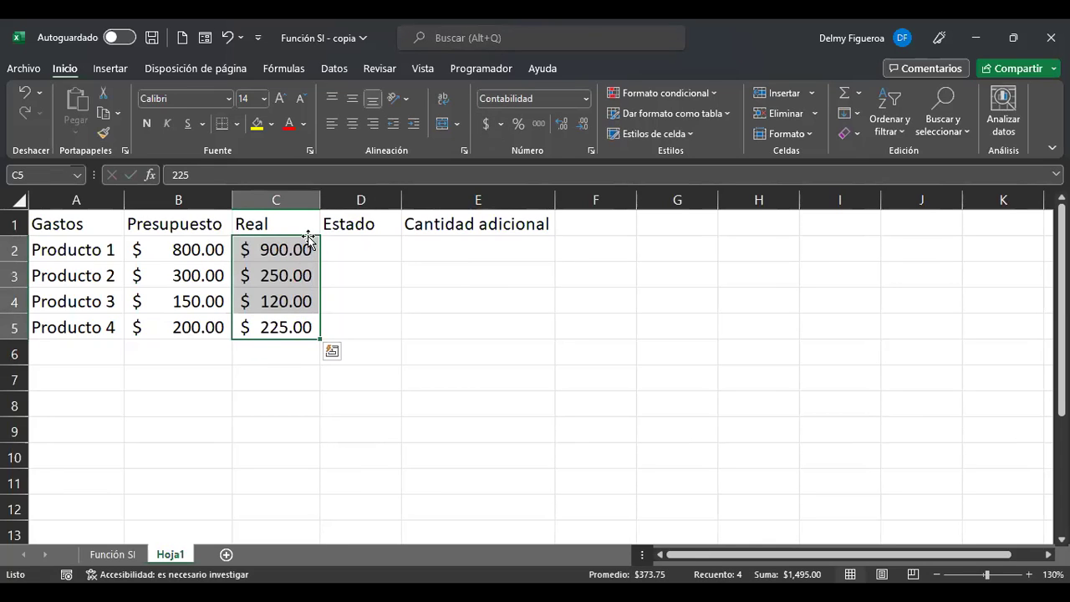
Start an SI formula in D2 with the logical test C2>=B2, comparing Real with Presupuesto
{"action": "left_click", "coordinate": [356, 244]}
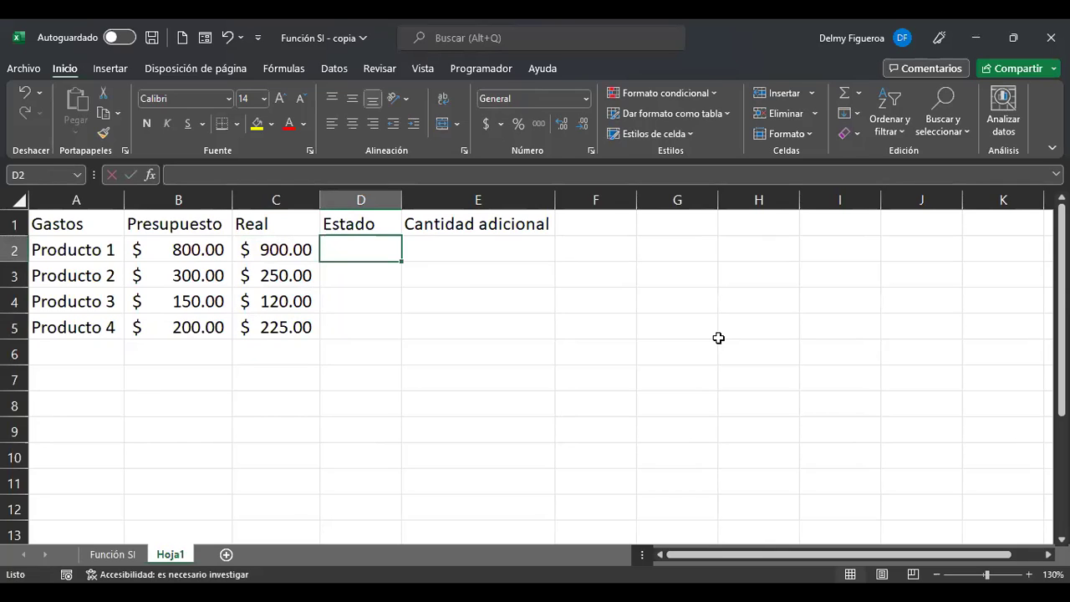
{"action": "type", "text": "+si"}
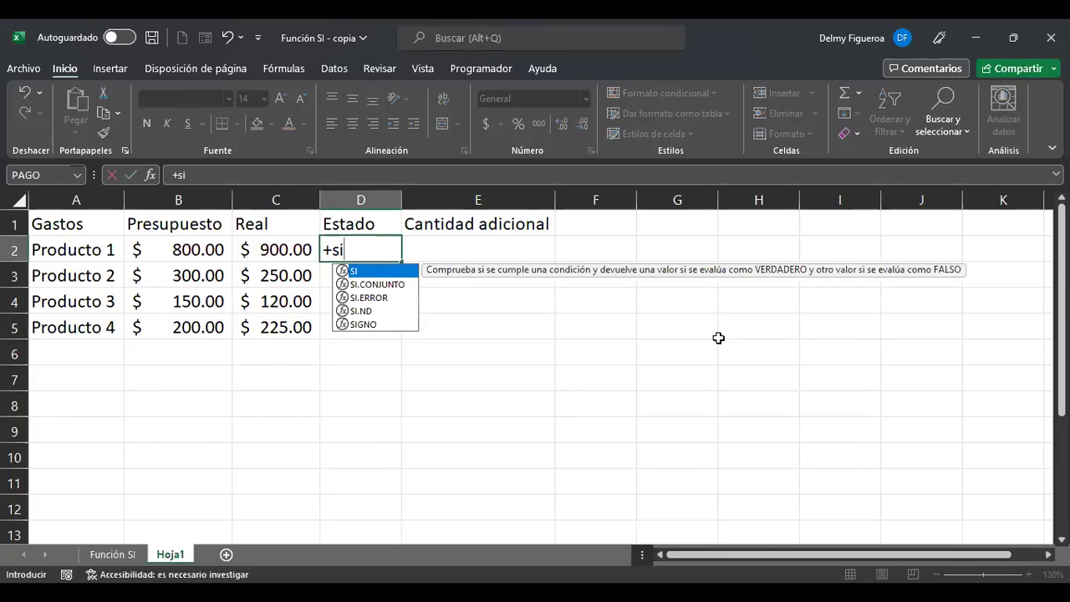
{"action": "double_click", "coordinate": [358, 273]}
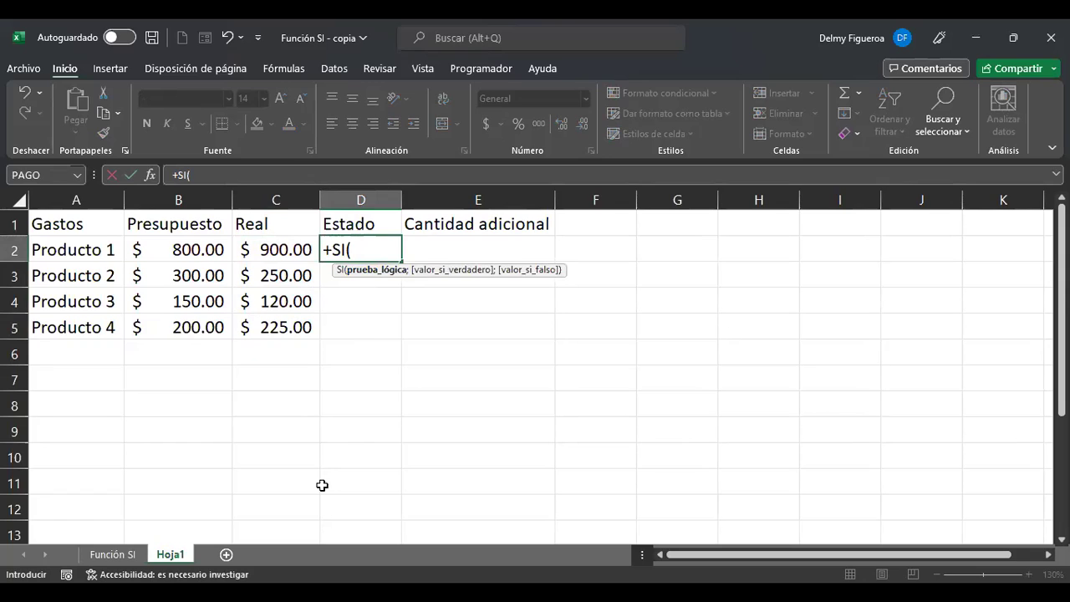
{"action": "left_click", "coordinate": [275, 247]}
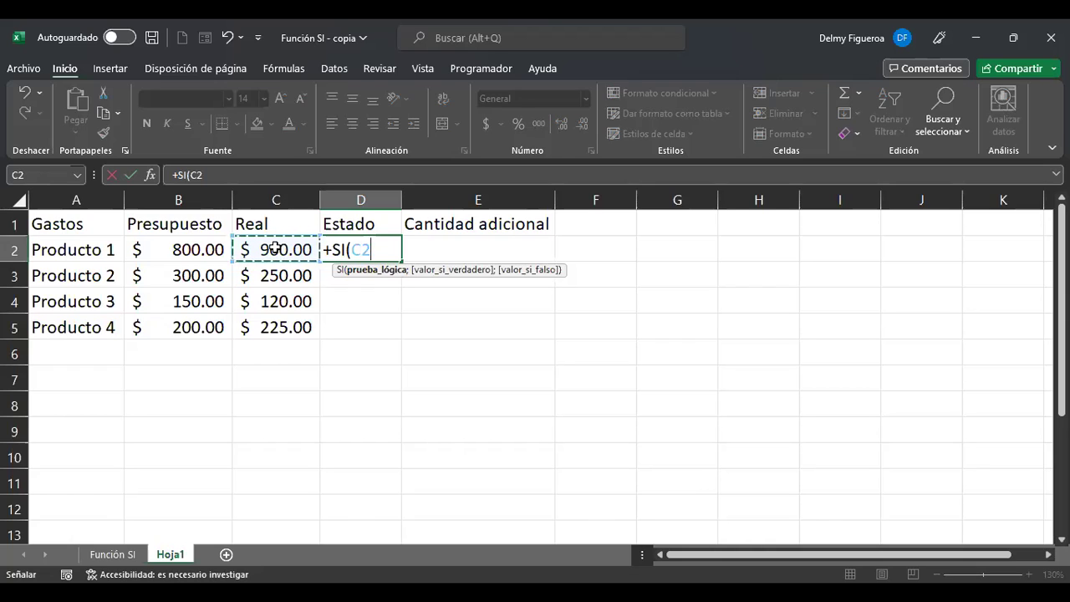
{"action": "type", "text": ">="}
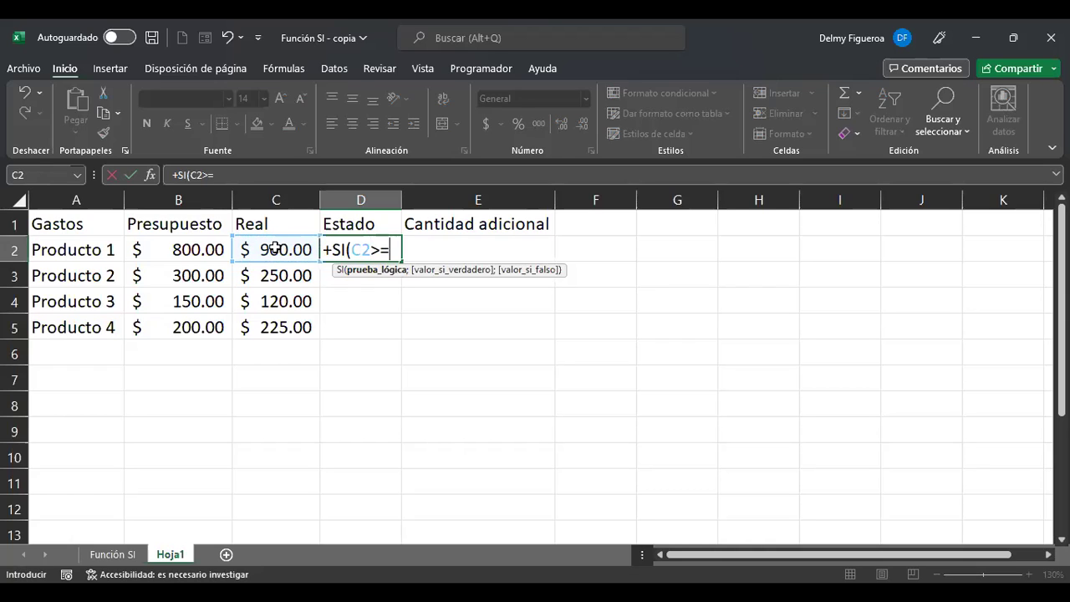
{"action": "left_click", "coordinate": [193, 249]}
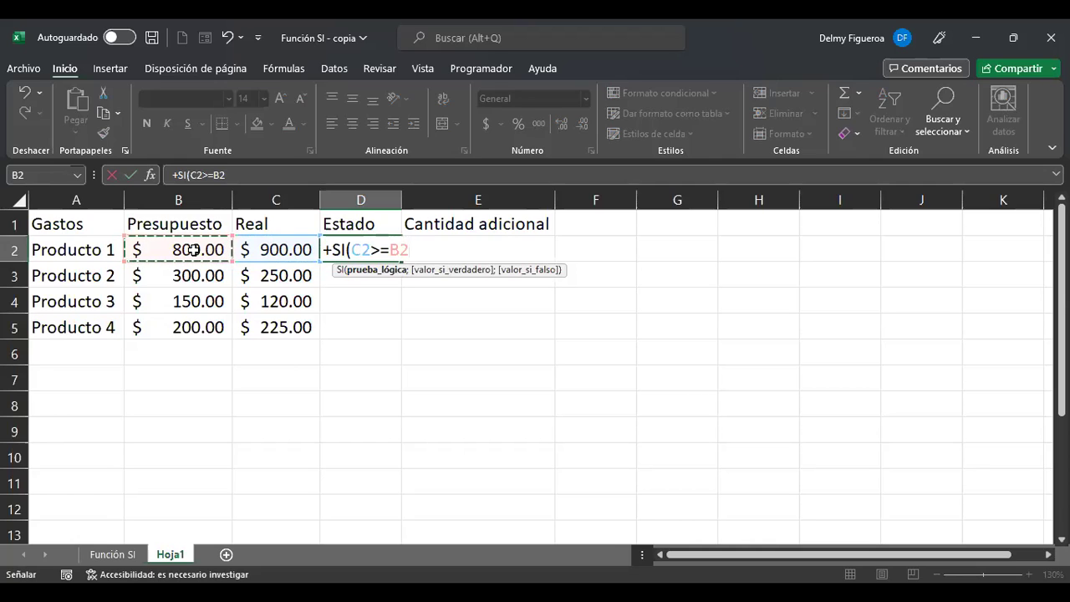
Add "Presupuesto excedido" as the value if true in the D2 SI formula
{"action": "type", "text": ";\""}
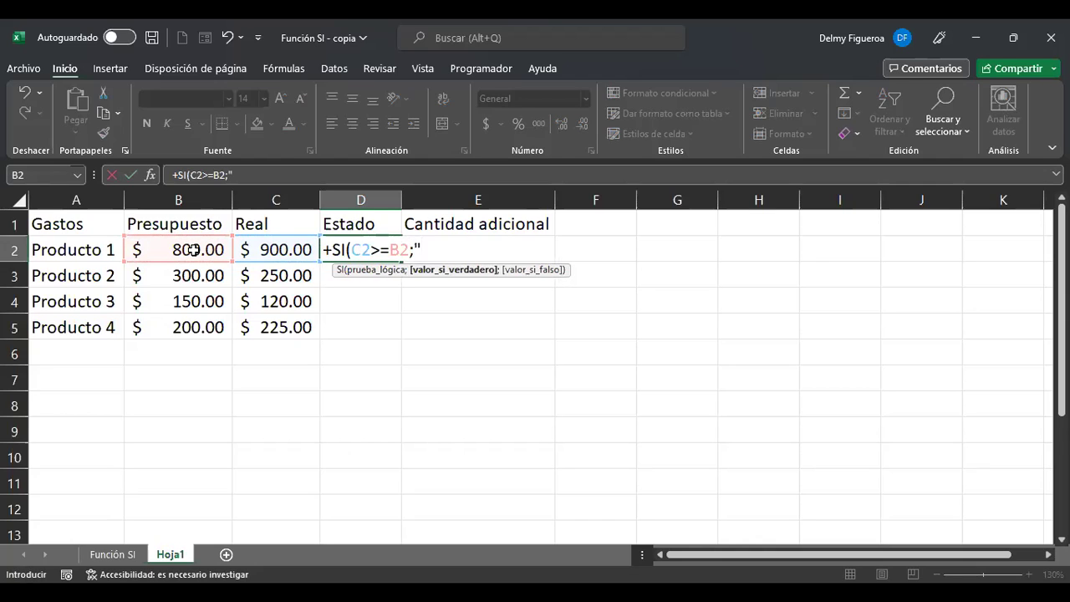
{"action": "type", "text": "Prsupues"}
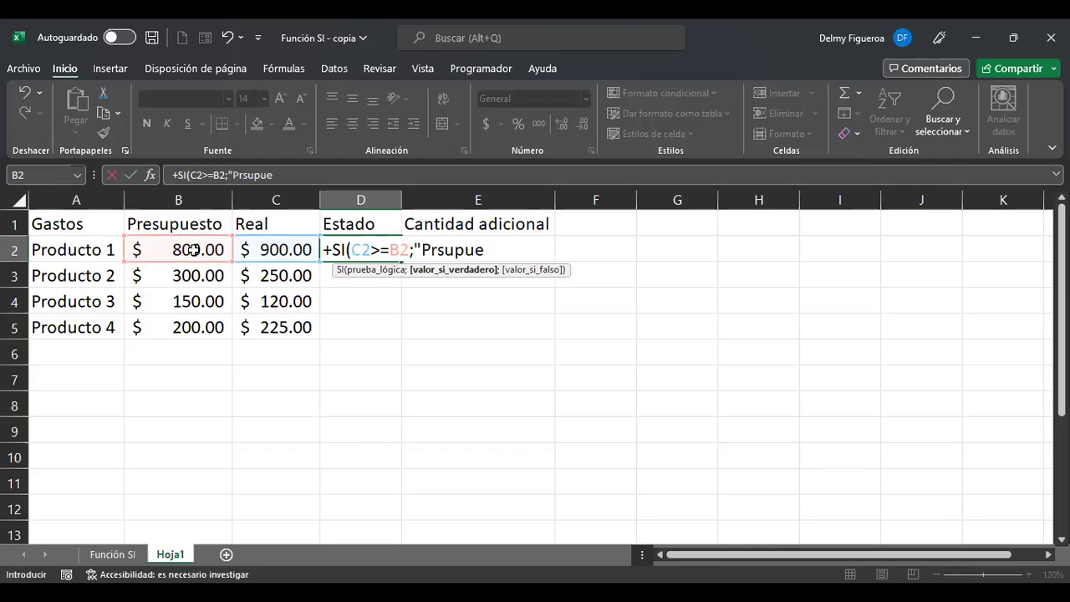
{"action": "key", "text": "BackSpace"}
{"action": "key", "text": "BackSpace"}
{"action": "key", "text": "BackSpace"}
{"action": "key", "text": "BackSpace"}
{"action": "key", "text": "BackSpace"}
{"action": "key", "text": "BackSpace"}
{"action": "key", "text": "BackSpace"}
{"action": "type", "text": "resupuesto ex"}
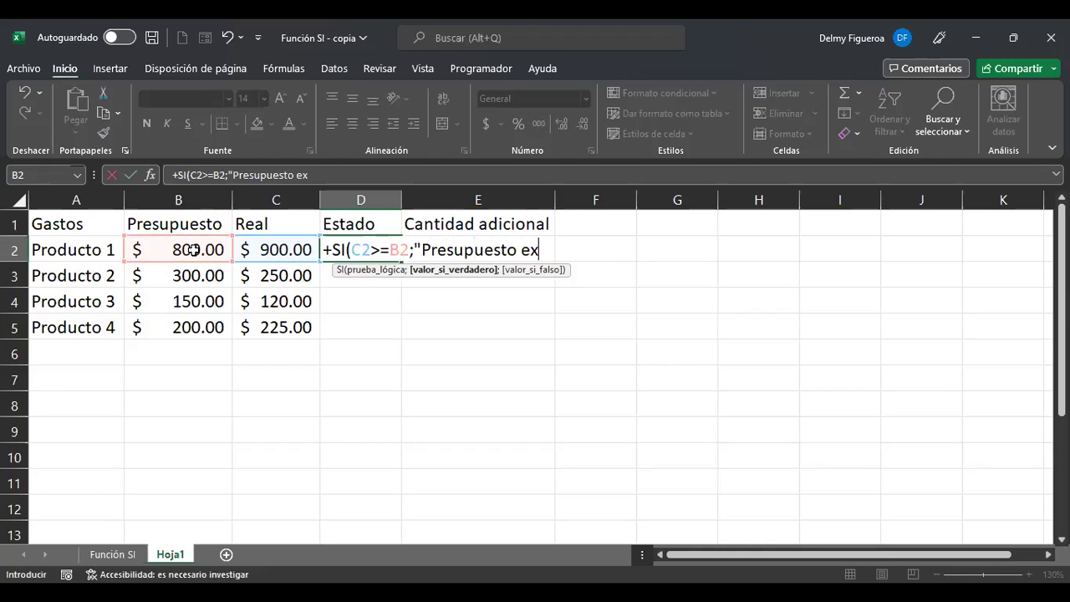
{"action": "type", "text": "cedido"}
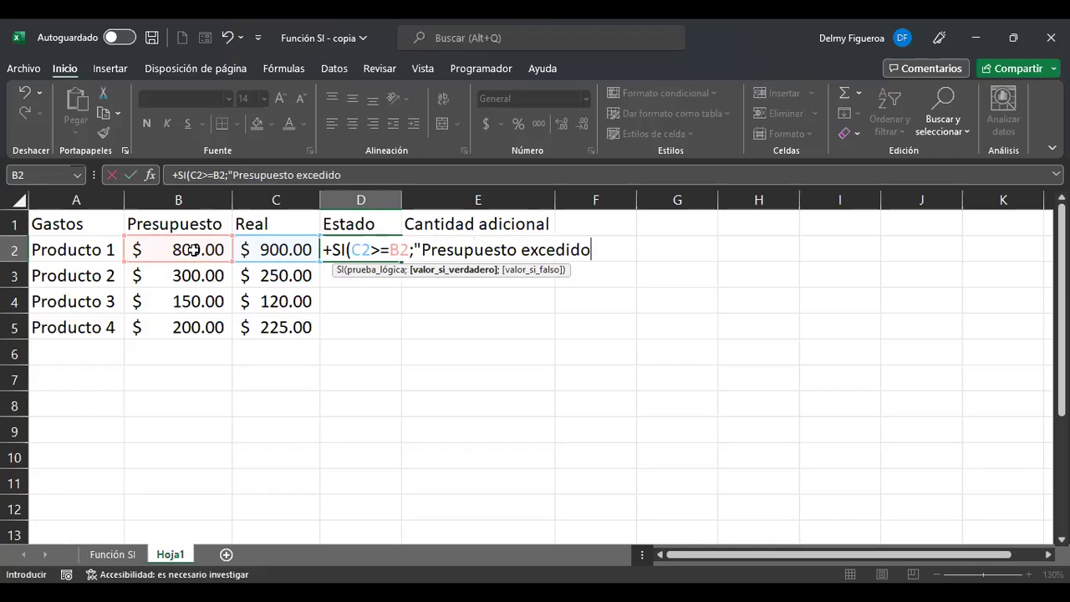
{"action": "type", "text": "\";"}
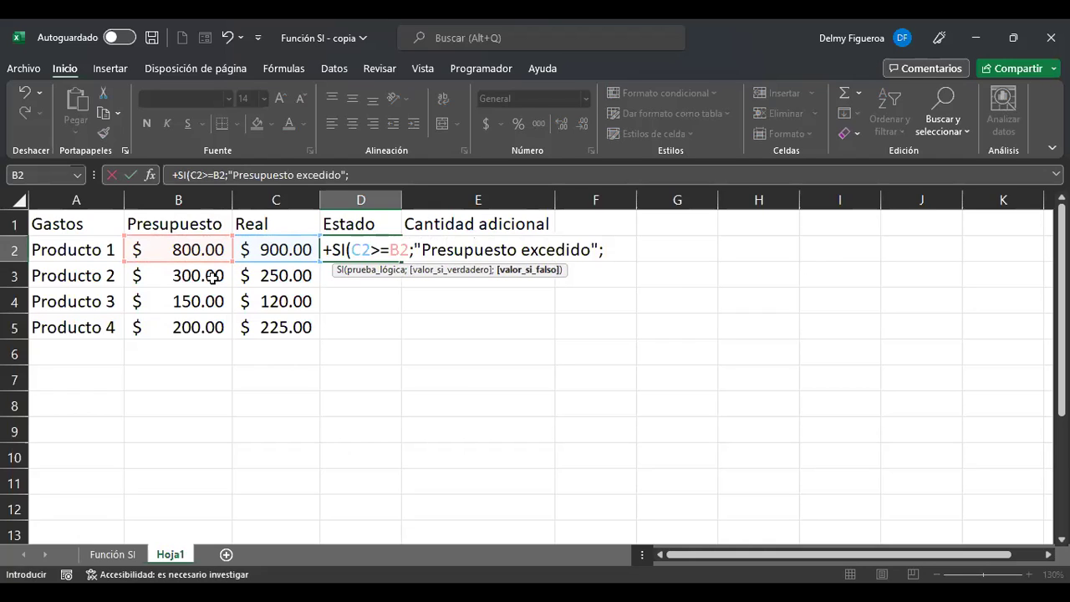
Add "Dentro del presupuesto" as the value if false and complete the SI formula in D2
{"action": "type", "text": "\"Dentro del"}
{"action": "type", "text": " pres"}
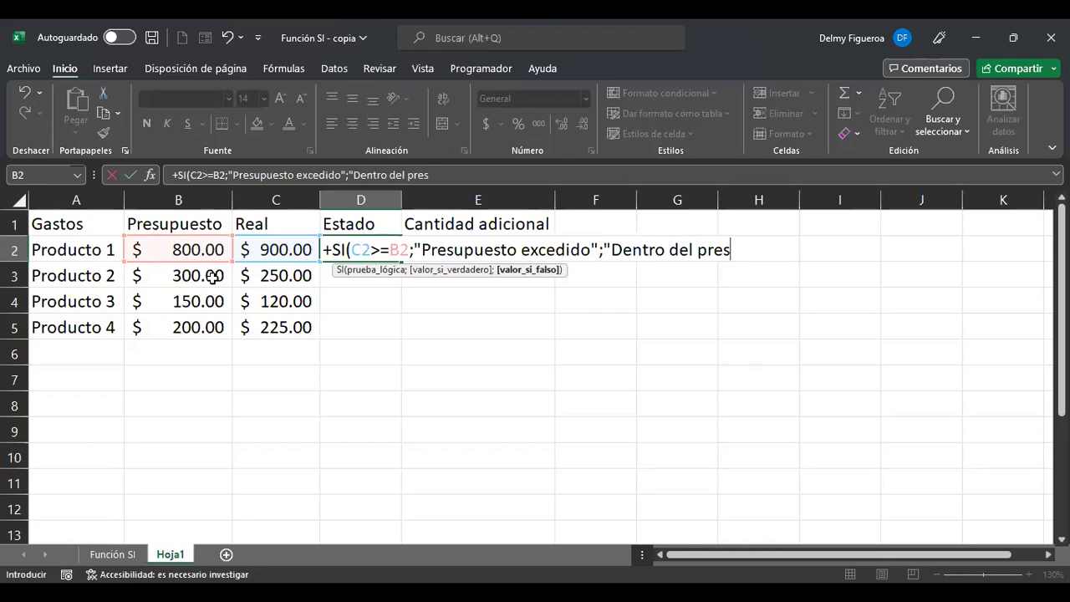
{"action": "type", "text": "upuesto"}
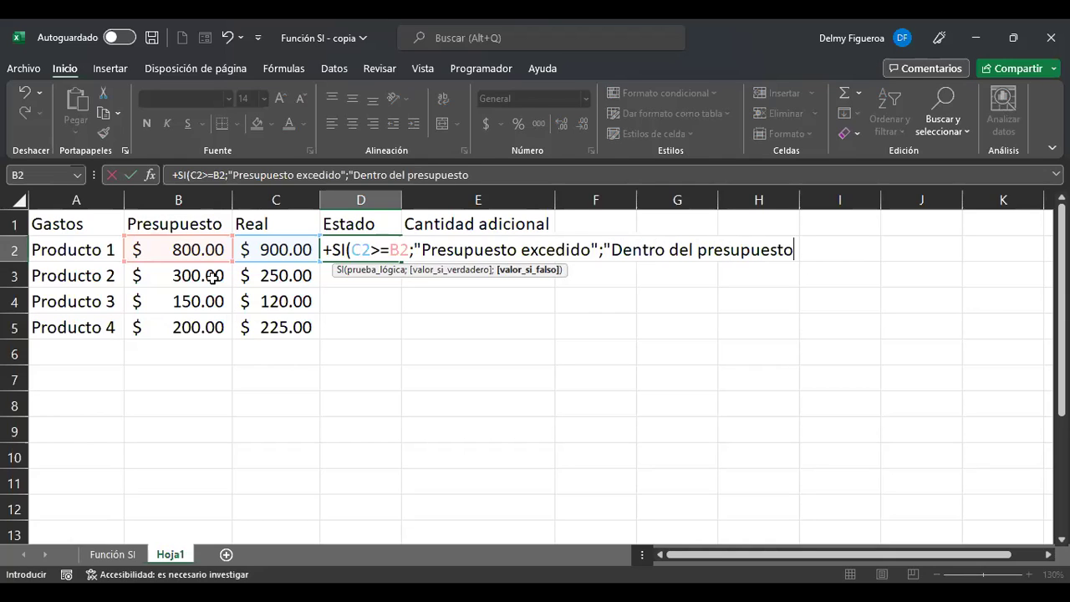
{"action": "type", "text": "\")"}
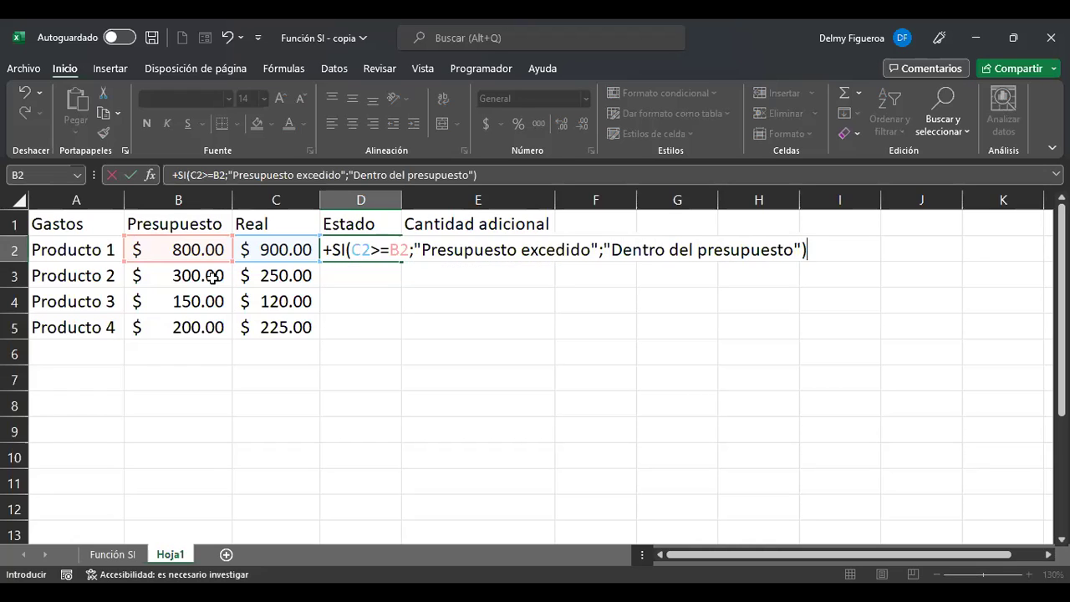
{"action": "key", "text": "Return"}
{"action": "key", "text": "Up"}
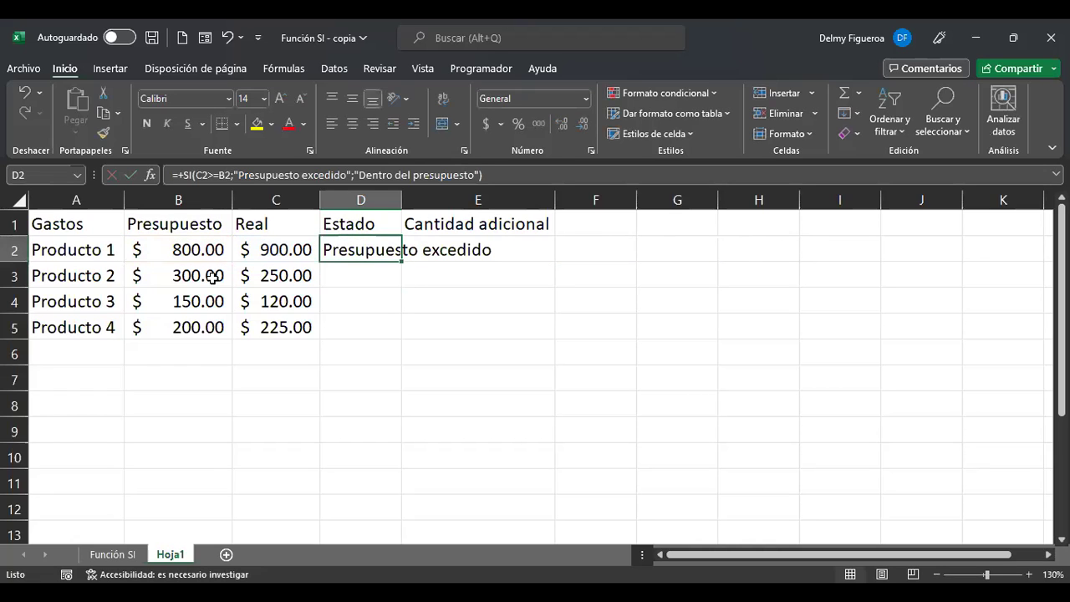
Fill the Estado formula from D2 down to D5 and autofit the width of column D
{"action": "double_click", "coordinate": [402, 198]}
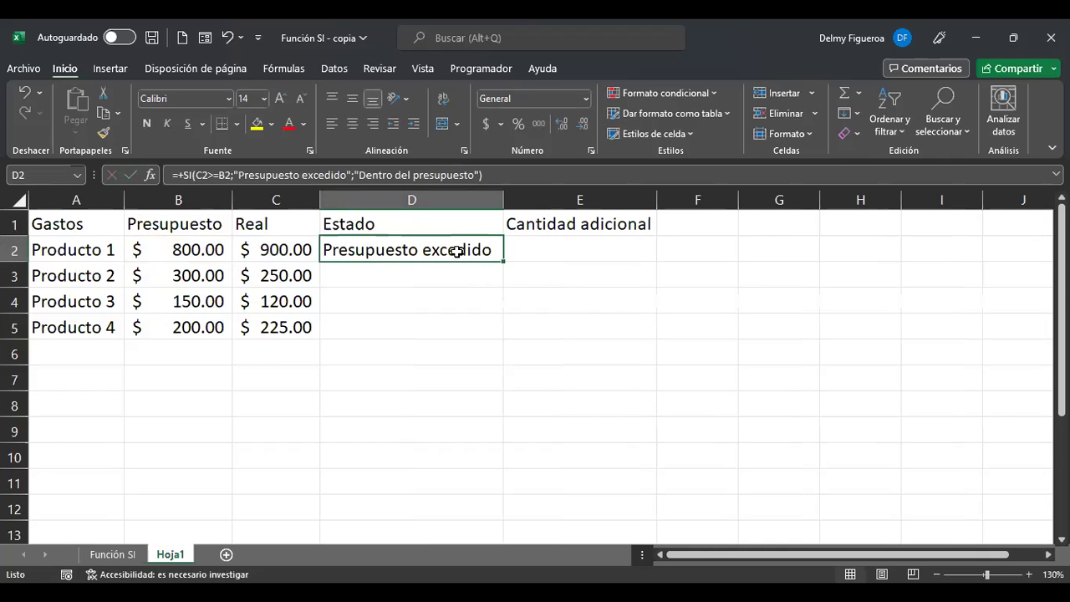
{"action": "left_click_drag", "start_coordinate": [503, 266], "coordinate": [500, 335]}
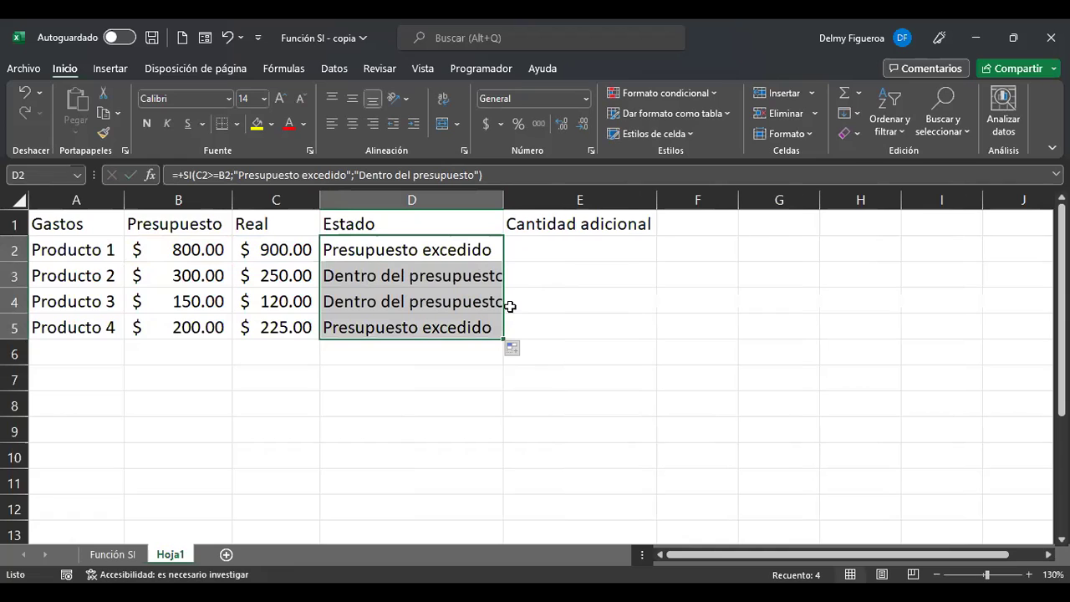
{"action": "double_click", "coordinate": [503, 198]}
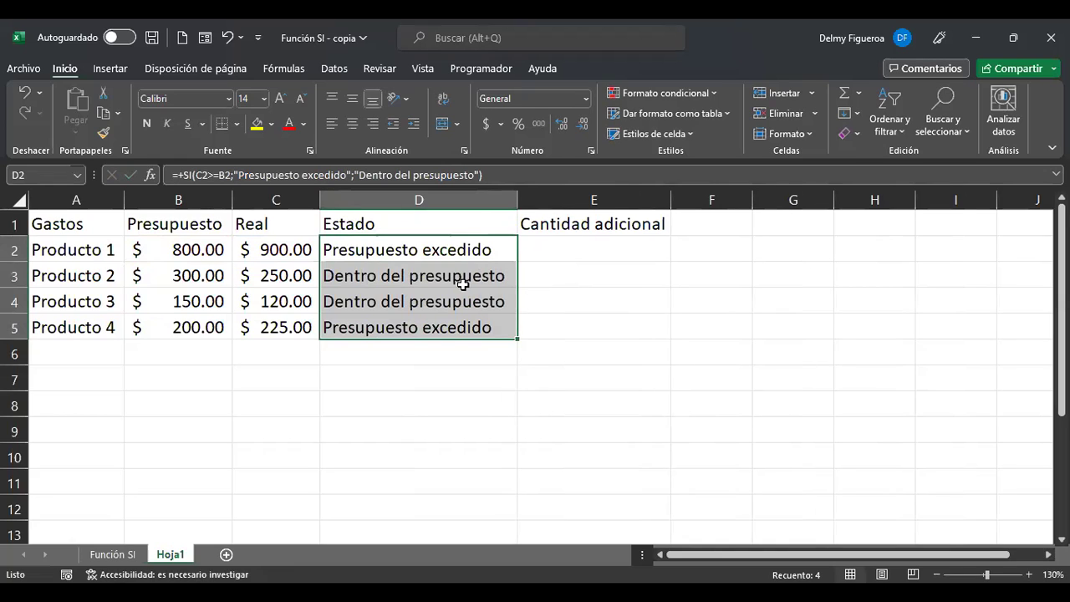
Check the Estado results for the products against their Real and Presupuesto amounts
{"action": "left_click", "coordinate": [454, 277]}
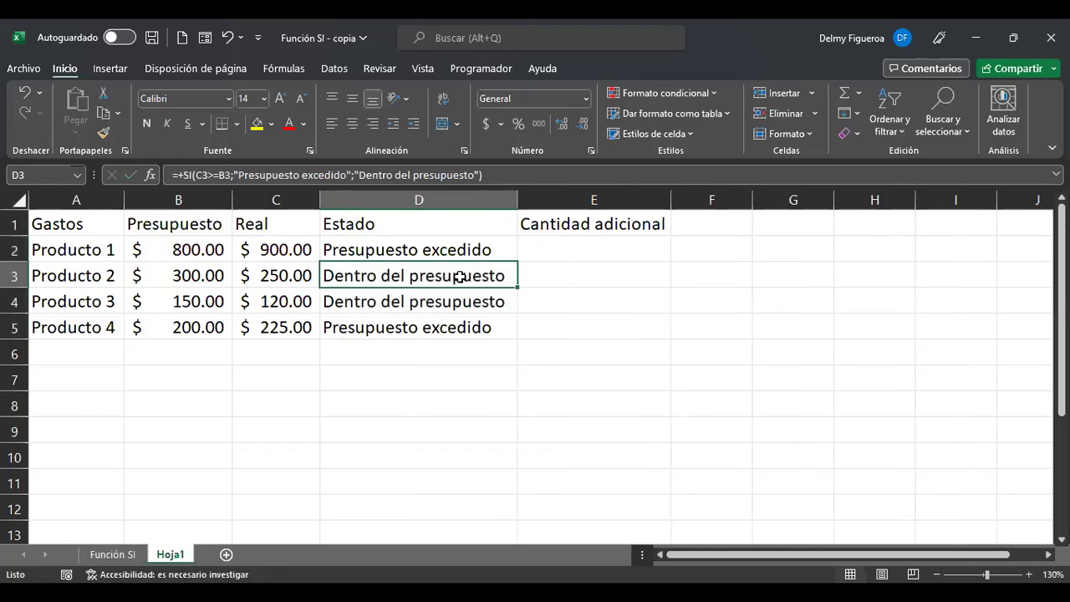
{"action": "left_click", "coordinate": [271, 272]}
{"action": "left_click", "coordinate": [278, 298]}
{"action": "left_click", "coordinate": [382, 303]}
{"action": "left_click", "coordinate": [279, 278]}
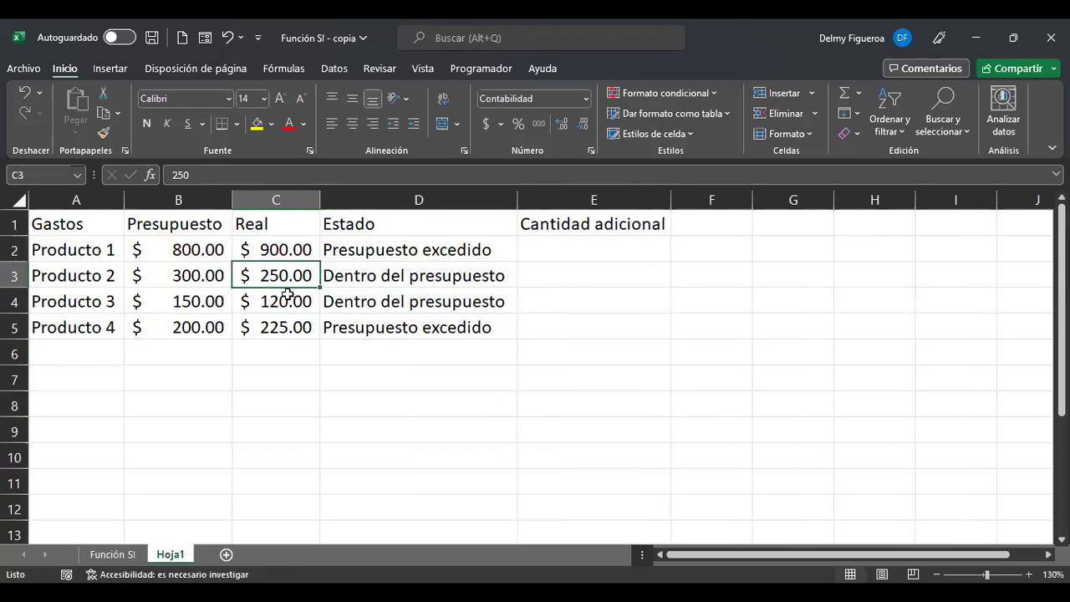
{"action": "left_click_drag", "start_coordinate": [185, 275], "coordinate": [184, 296]}
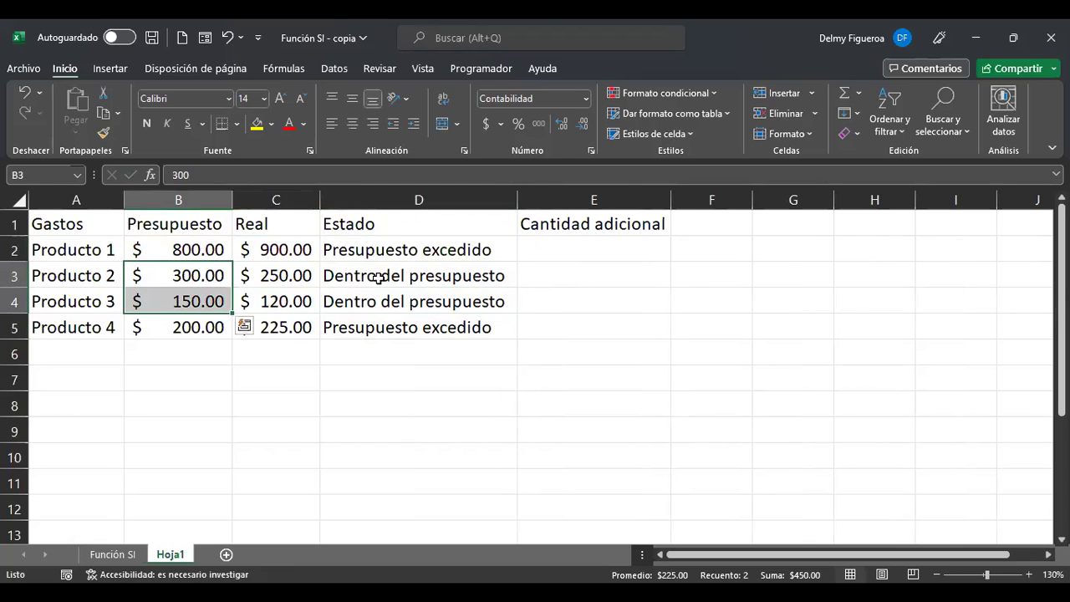
{"action": "left_click", "coordinate": [429, 276]}
{"action": "left_click", "coordinate": [430, 241]}
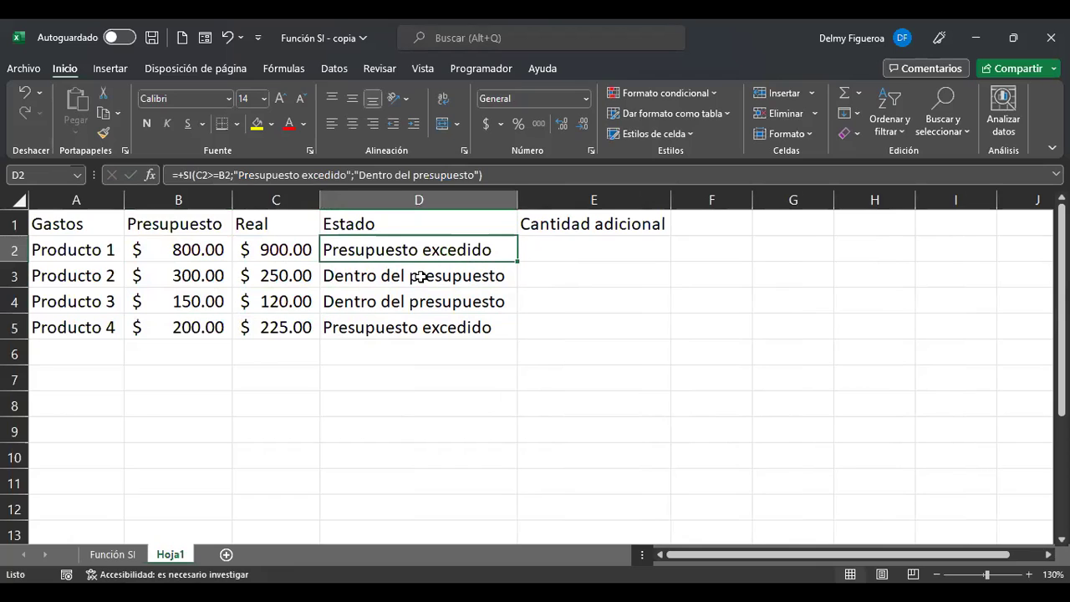
Start an SI formula in E2 under Cantidad adicional with the logical test C2>=B2
{"action": "left_click", "coordinate": [594, 250]}
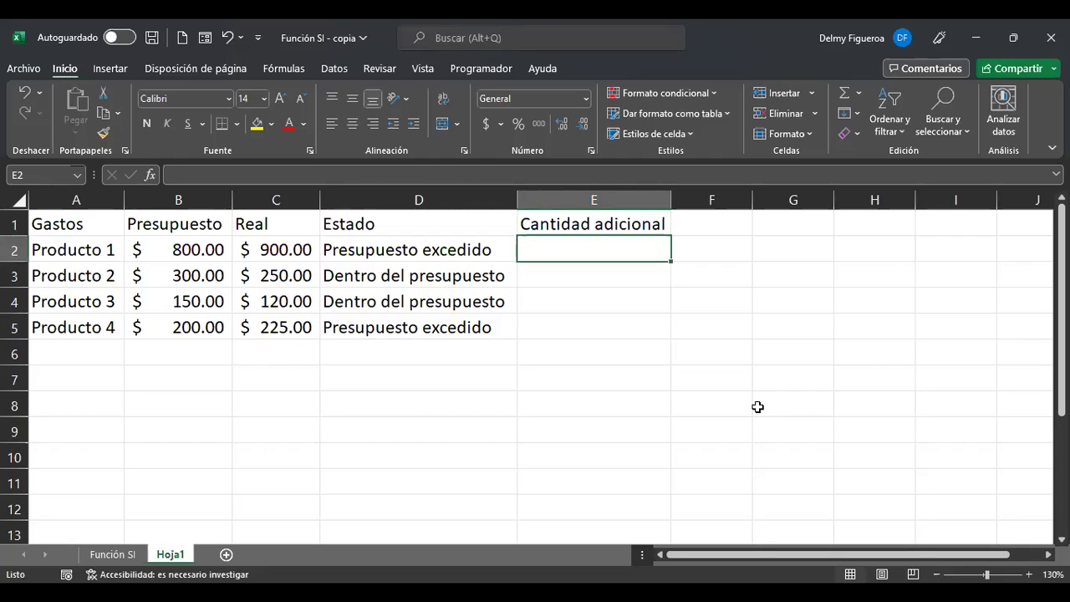
{"action": "type", "text": "+"}
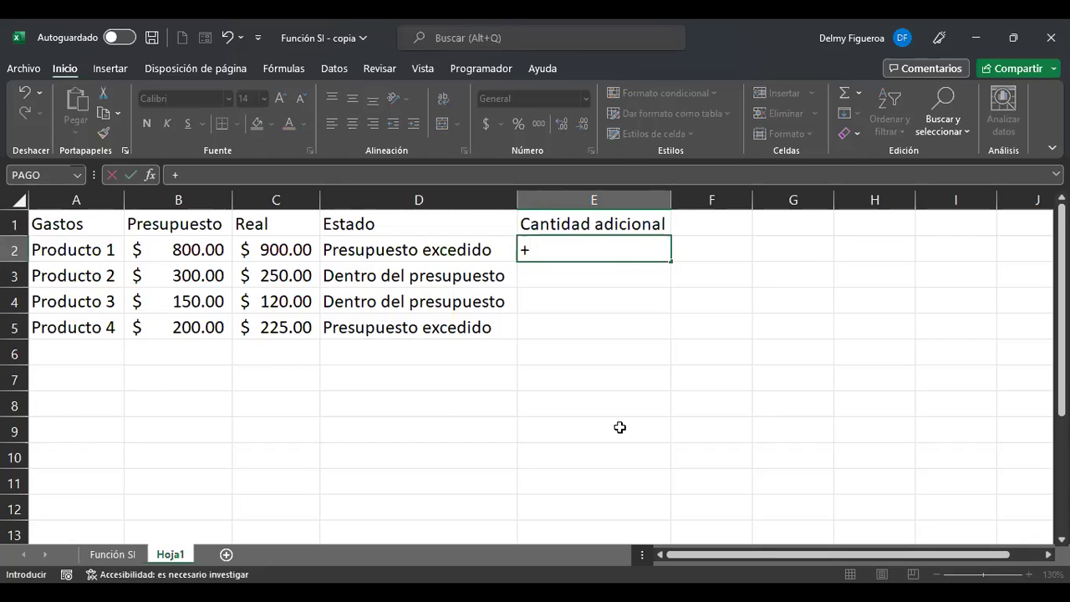
{"action": "type", "text": "si"}
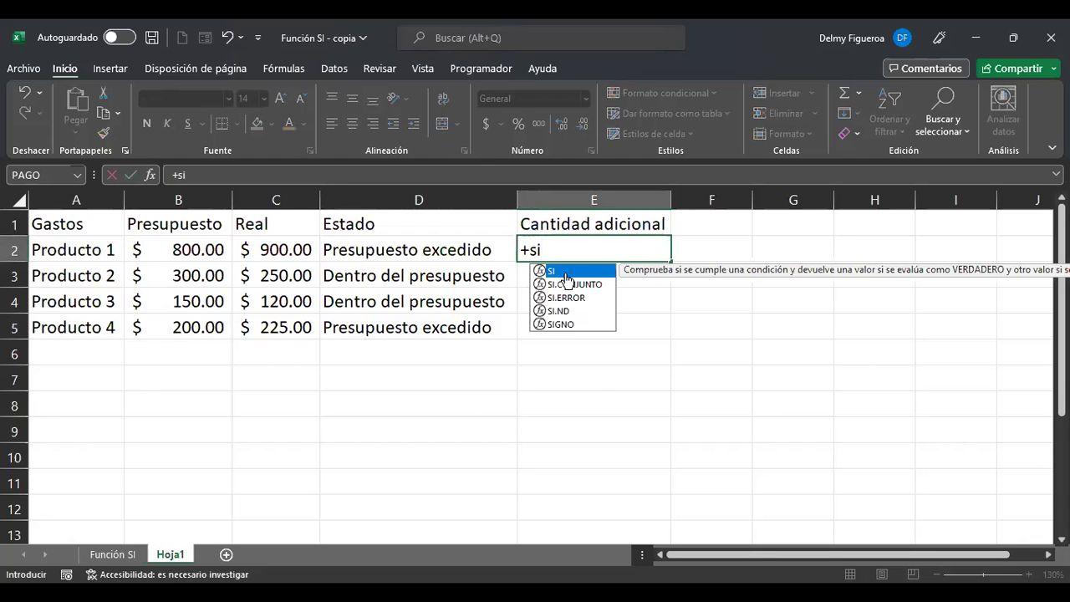
{"action": "double_click", "coordinate": [567, 273]}
{"action": "left_click", "coordinate": [284, 249]}
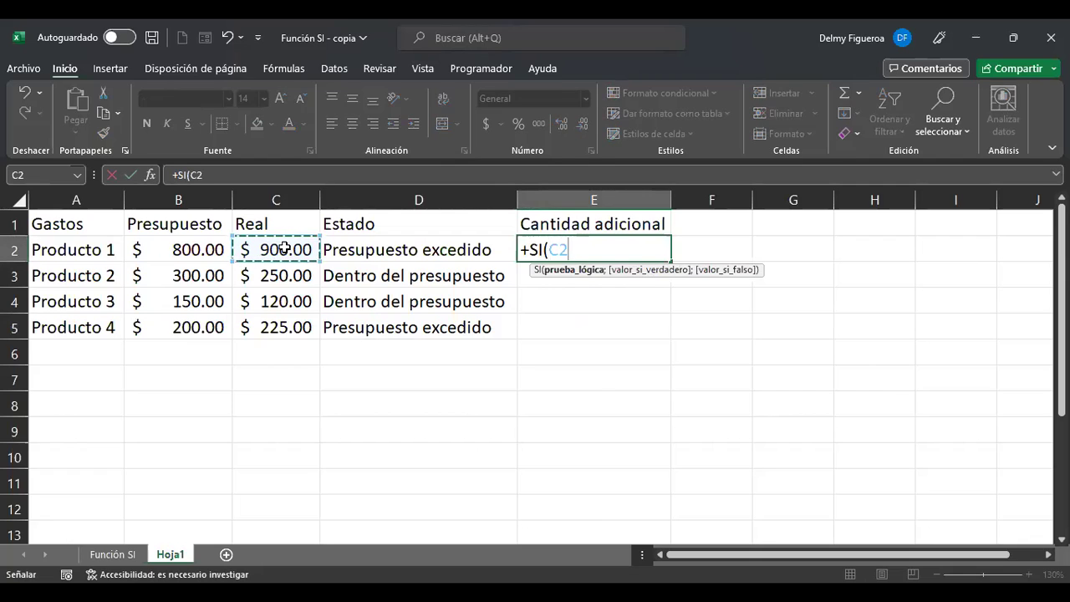
{"action": "type", "text": ">="}
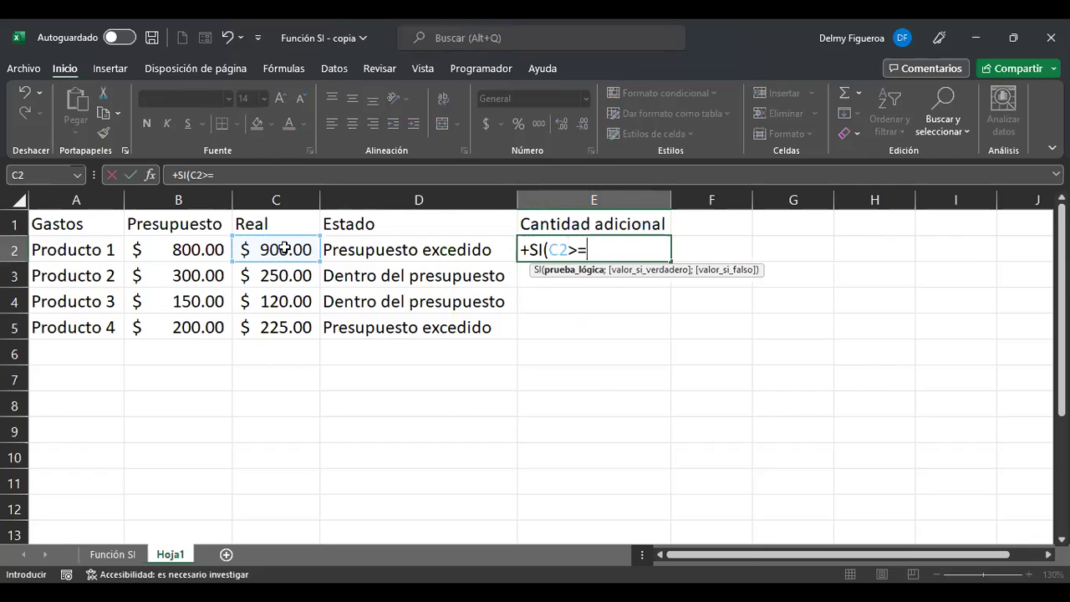
{"action": "left_click", "coordinate": [189, 251]}
{"action": "type", "text": ";"}
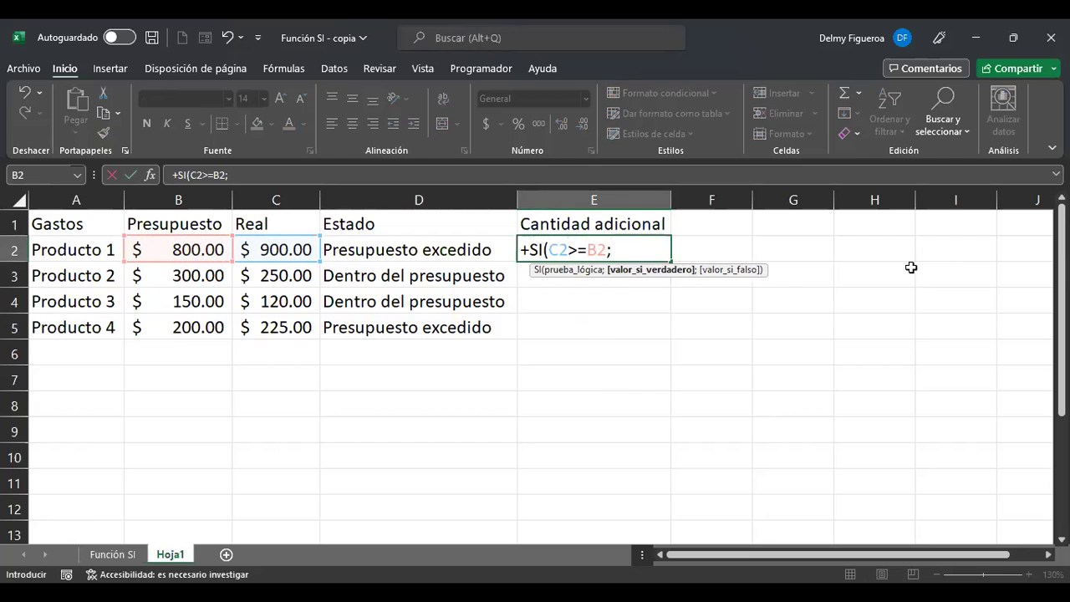
Enter B2-C2 as the value if true in the E2 SI formula
{"action": "left_click", "coordinate": [206, 246]}
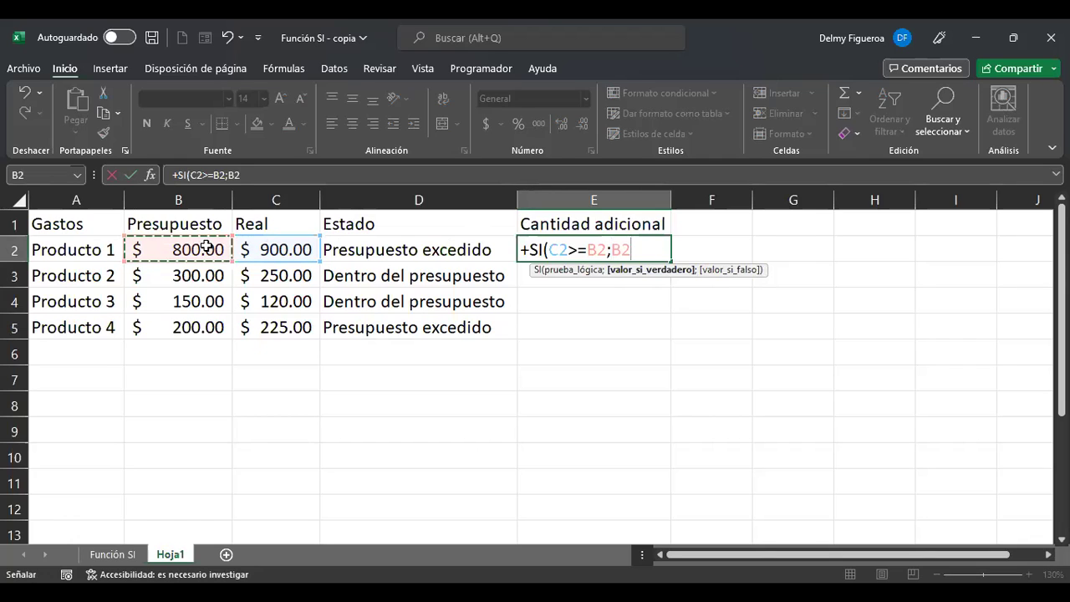
{"action": "type", "text": "-"}
{"action": "left_click", "coordinate": [261, 249]}
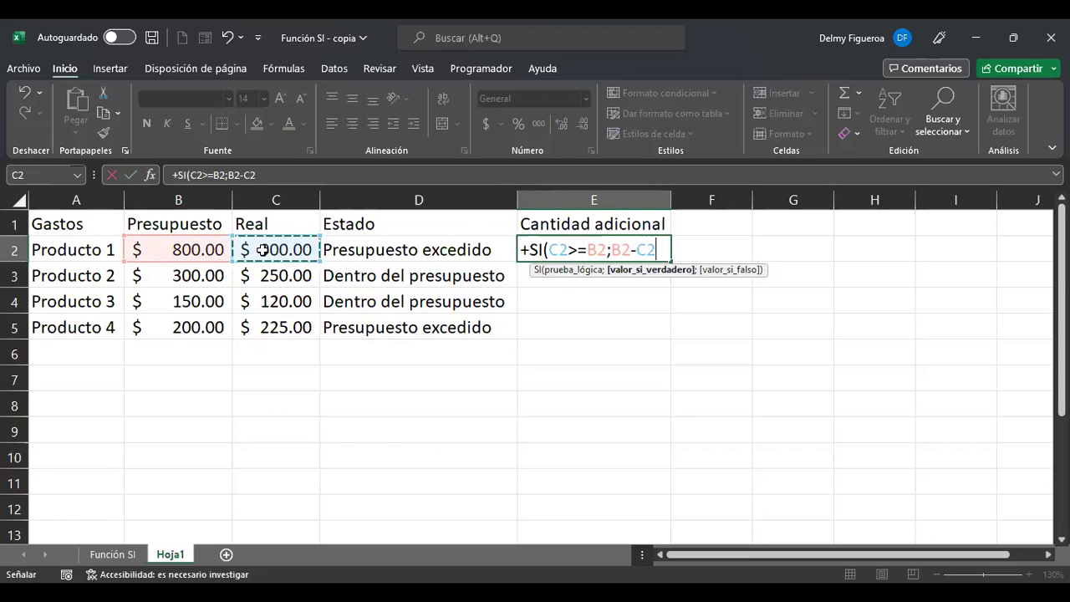
{"action": "type", "text": ";"}
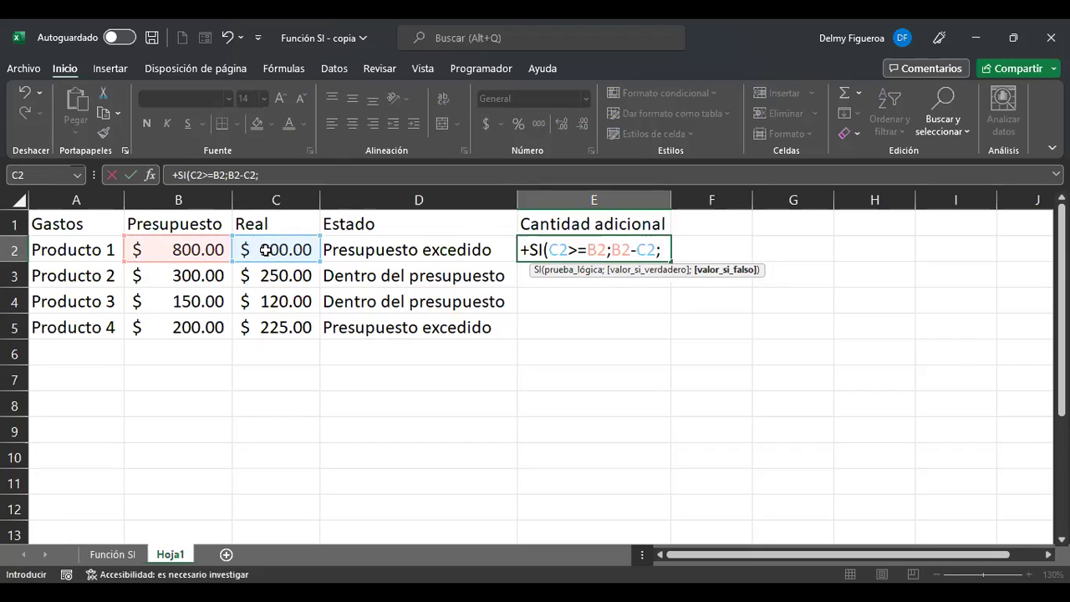
Complete the E2 SI formula with C2-B2 as the value if false, reviewing each argument before entering it
{"action": "left_click", "coordinate": [264, 250]}
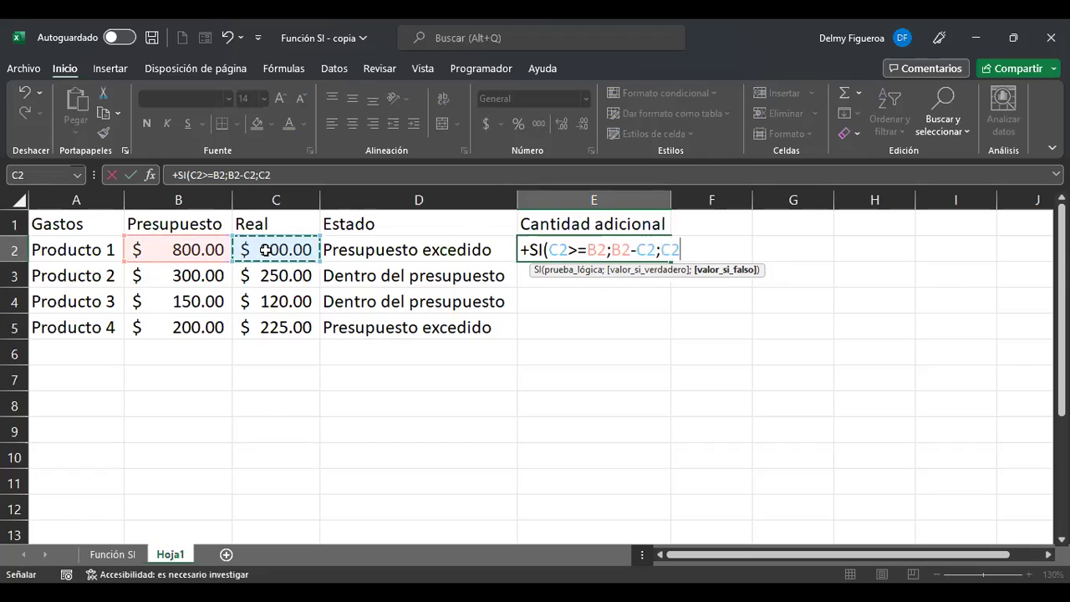
{"action": "type", "text": "-"}
{"action": "left_click", "coordinate": [184, 248]}
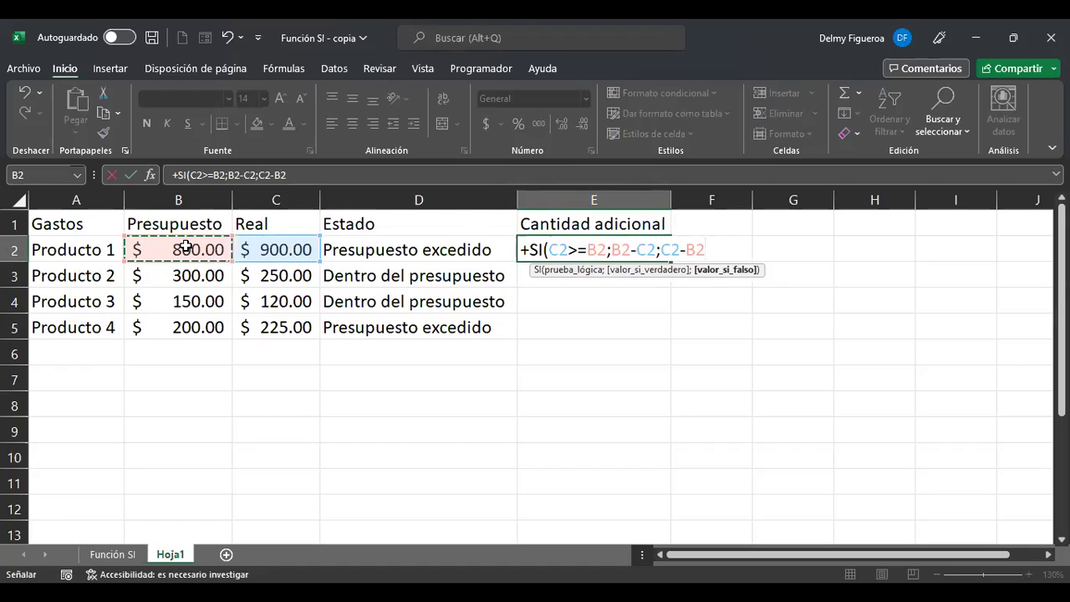
{"action": "left_click", "coordinate": [572, 252]}
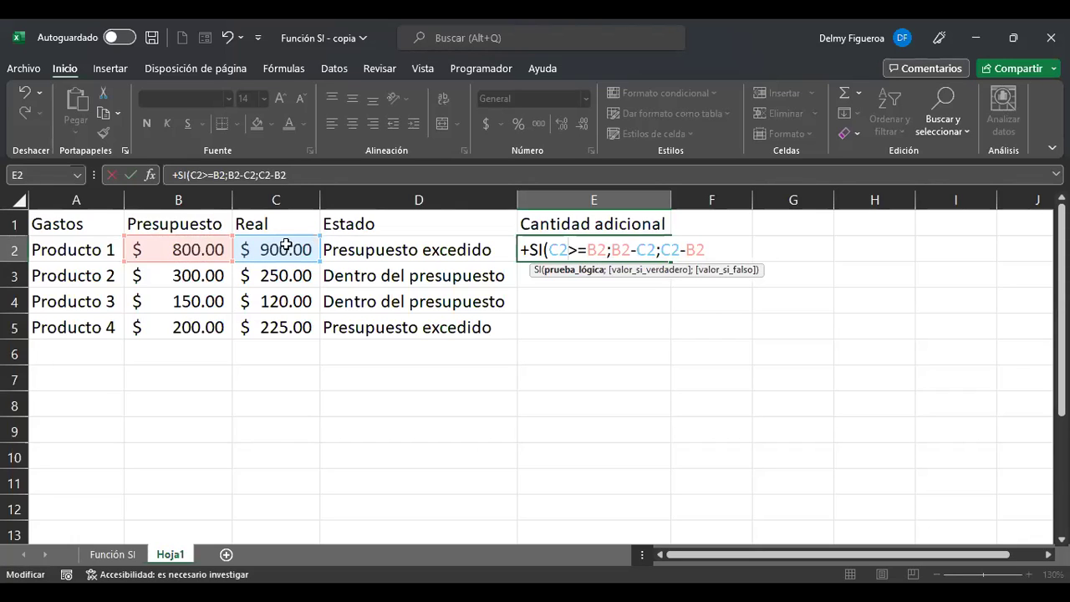
{"action": "left_click", "coordinate": [620, 249]}
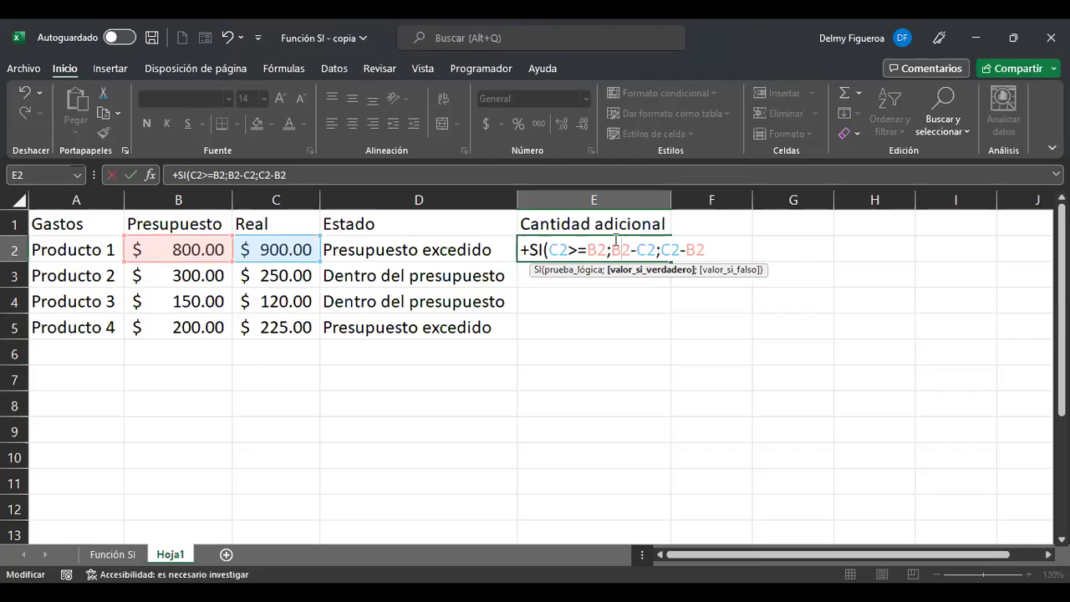
{"action": "left_click", "coordinate": [680, 251]}
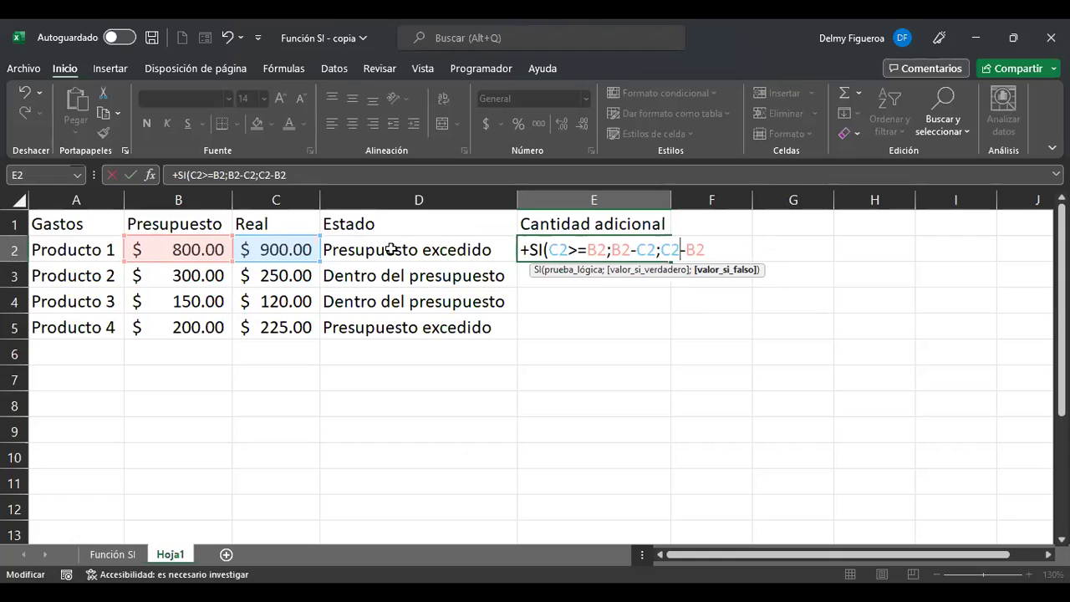
{"action": "key", "text": "ctrl+Return"}
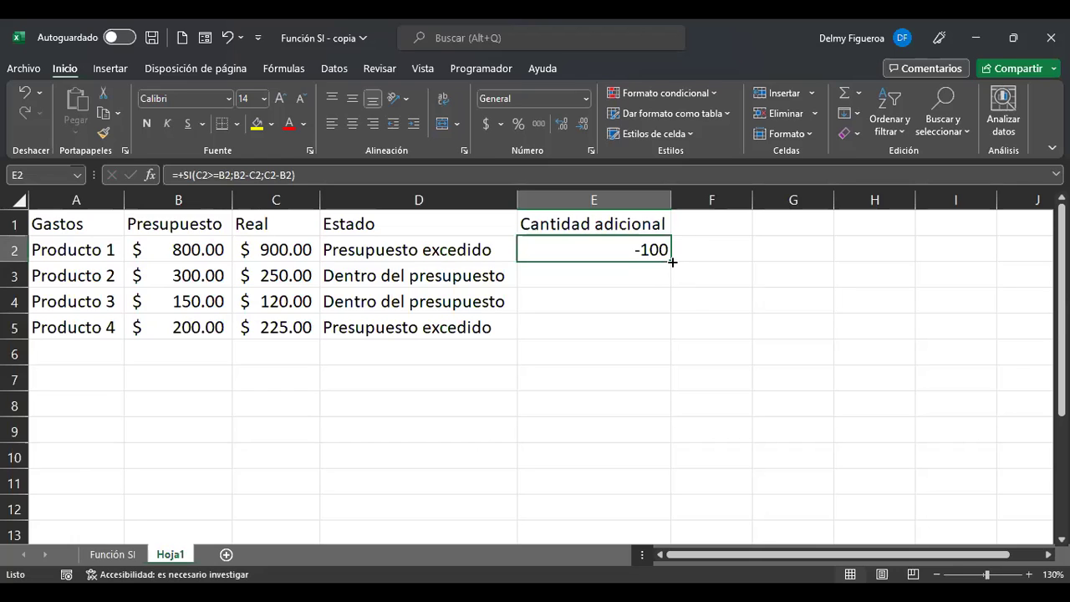
Fill the Cantidad adicional formula from E2 to E3 and check its references against Producto 2's amounts
{"action": "left_click_drag", "start_coordinate": [672, 262], "coordinate": [675, 285]}
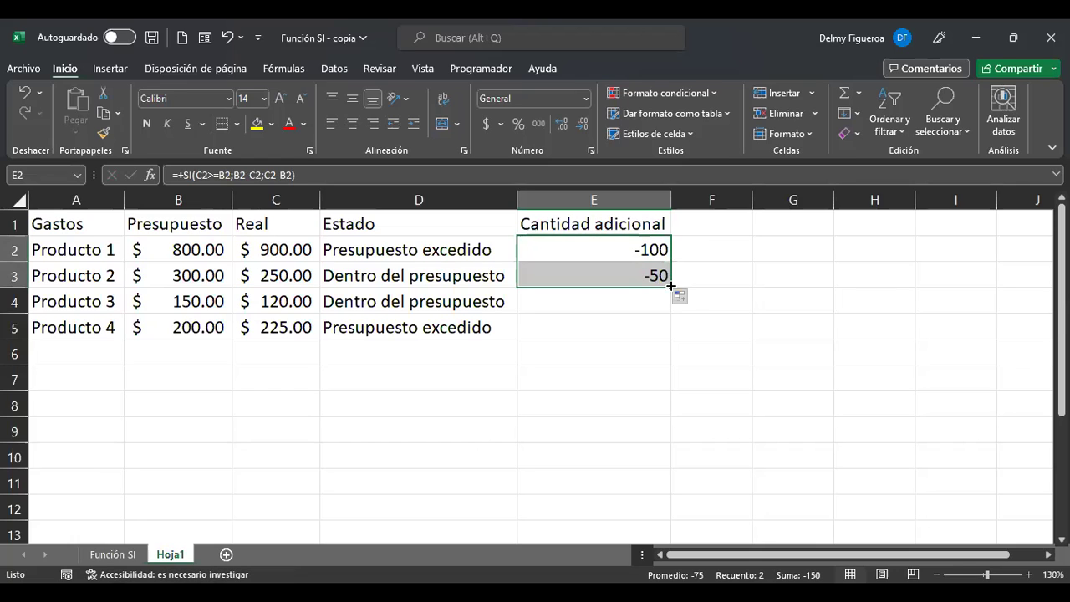
{"action": "left_click", "coordinate": [599, 269]}
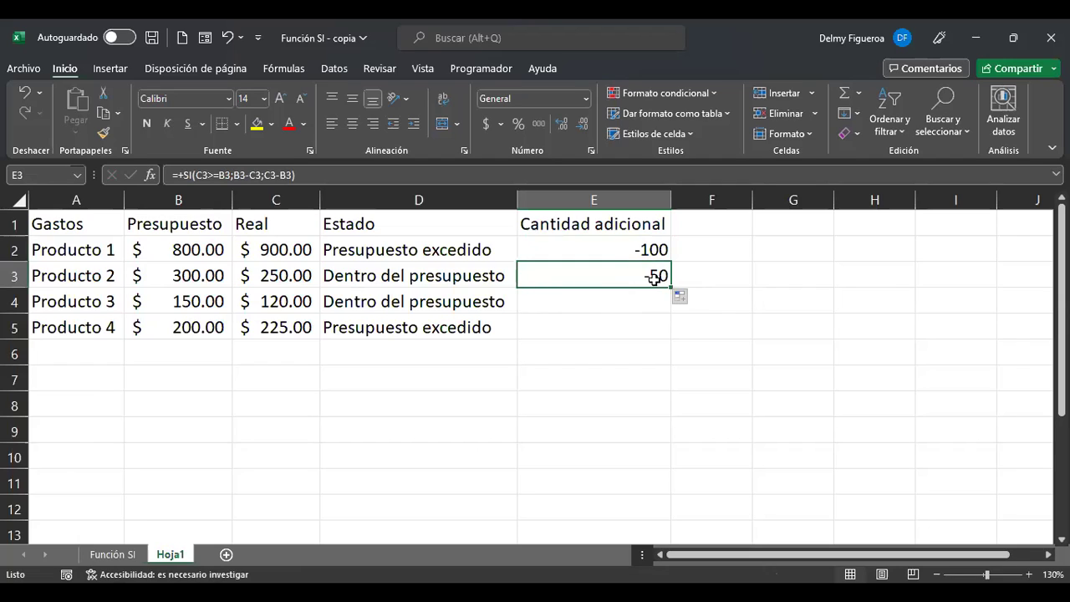
{"action": "left_click", "coordinate": [276, 273]}
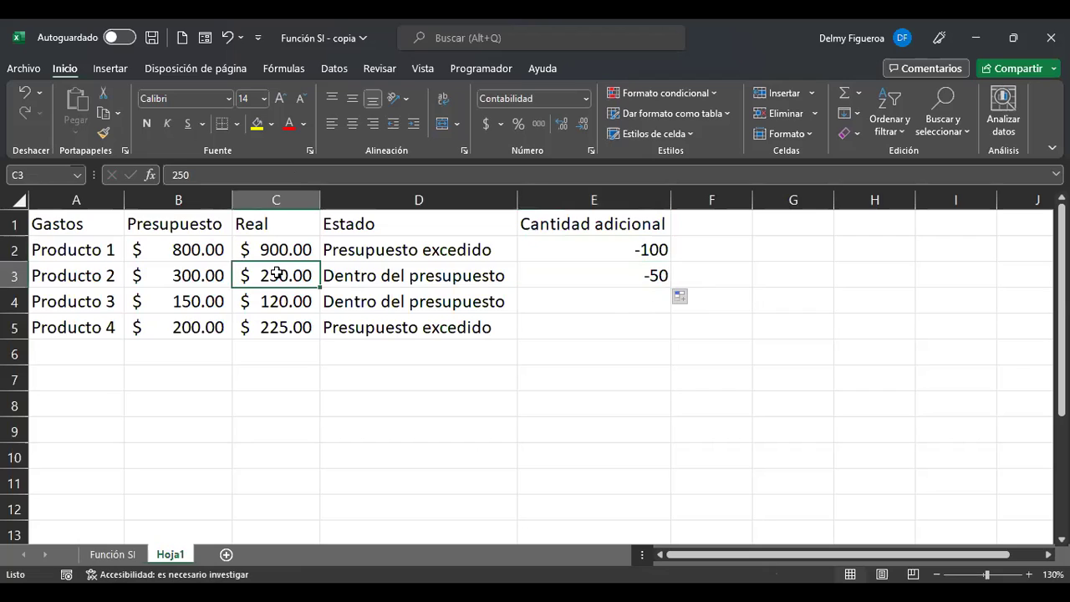
{"action": "left_click", "coordinate": [628, 268]}
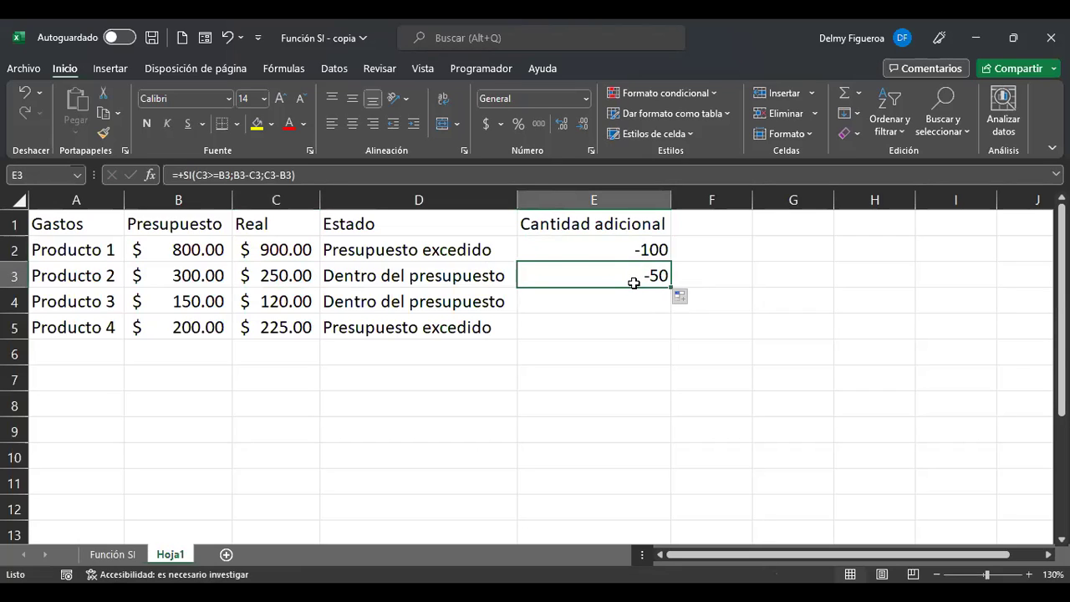
{"action": "double_click", "coordinate": [634, 281]}
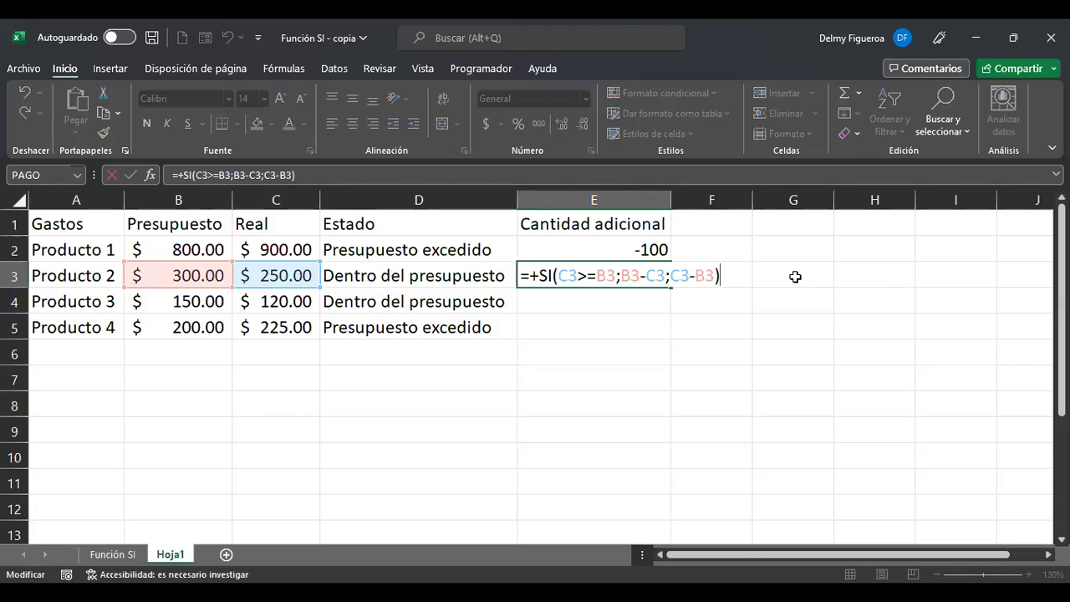
{"action": "key", "text": "Return"}
Extend the Cantidad adicional formula from E3 through E5 for Producto 3 and Producto 4
{"action": "left_click", "coordinate": [631, 278]}
{"action": "left_click_drag", "start_coordinate": [671, 288], "coordinate": [674, 303]}
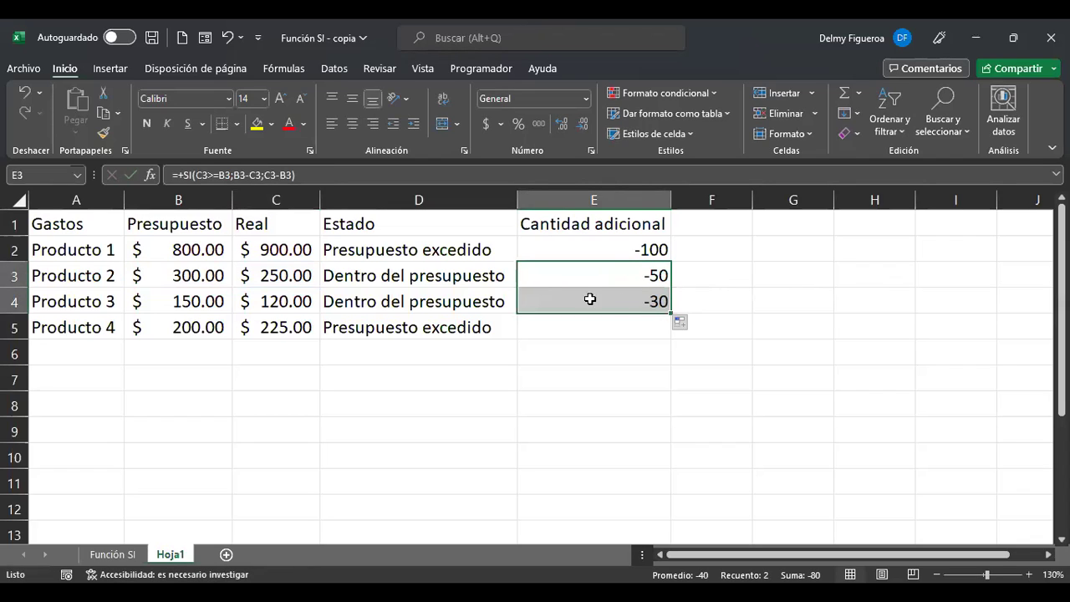
{"action": "left_click", "coordinate": [554, 299]}
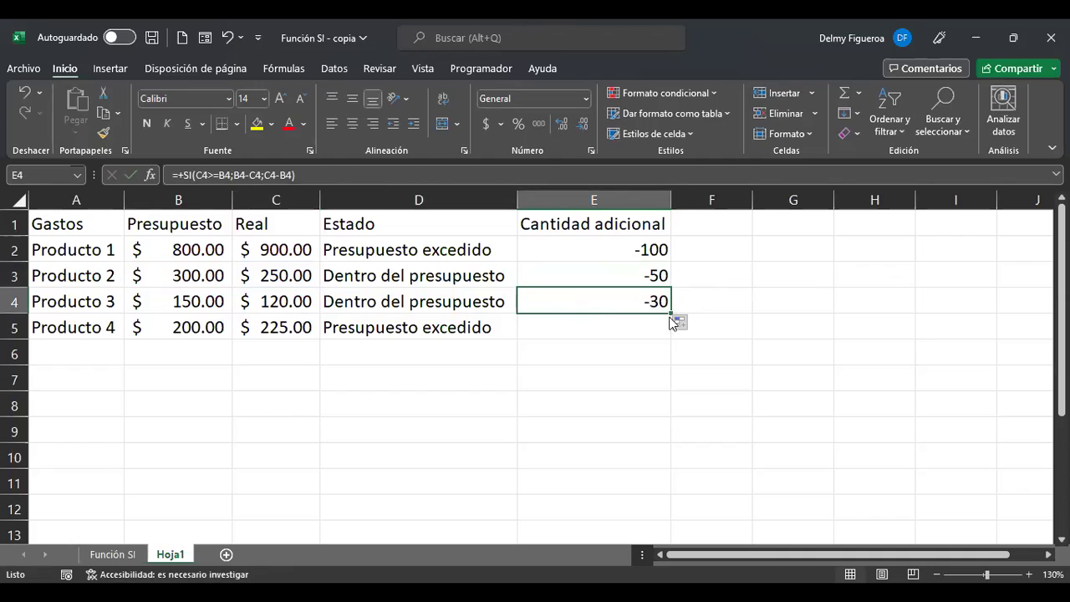
{"action": "left_click_drag", "start_coordinate": [671, 313], "coordinate": [669, 335]}
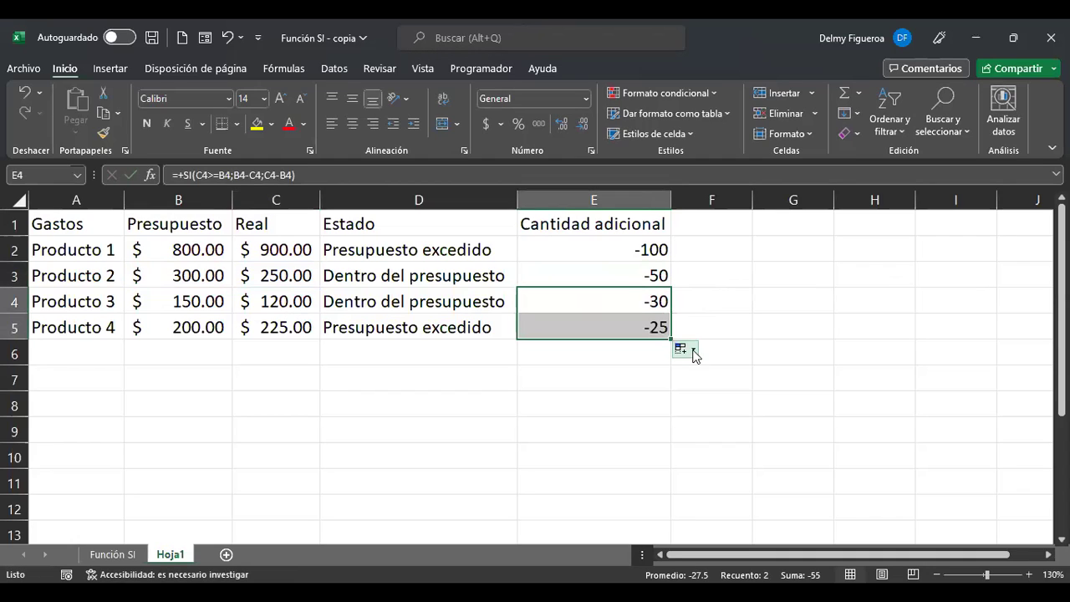
{"action": "left_click", "coordinate": [602, 326]}
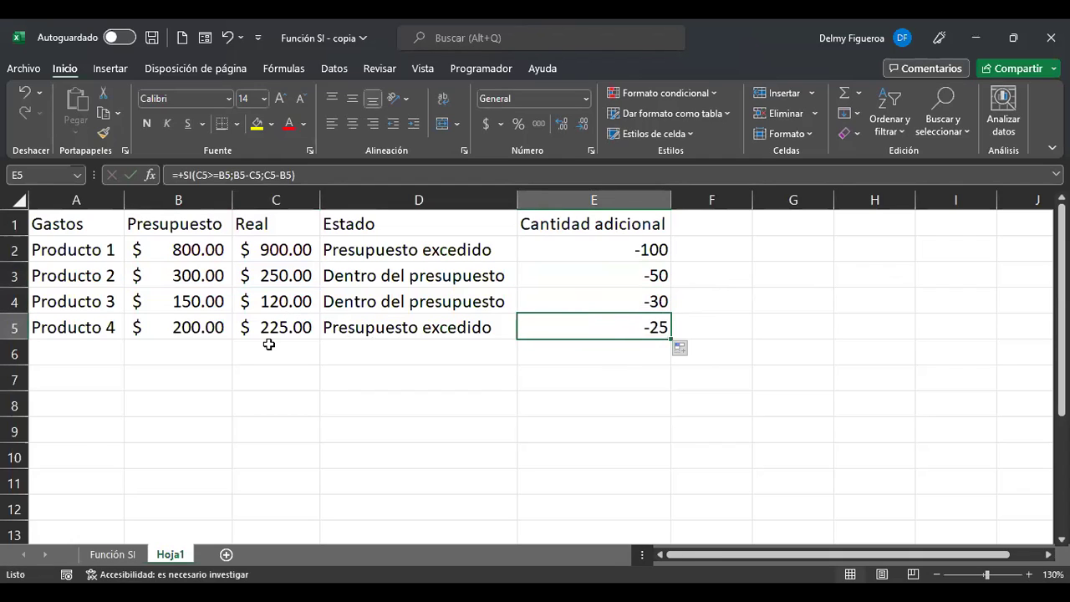
Change the value if true in the E2 SI formula to C2-B2
{"action": "left_click", "coordinate": [618, 243]}
{"action": "double_click", "coordinate": [618, 242]}
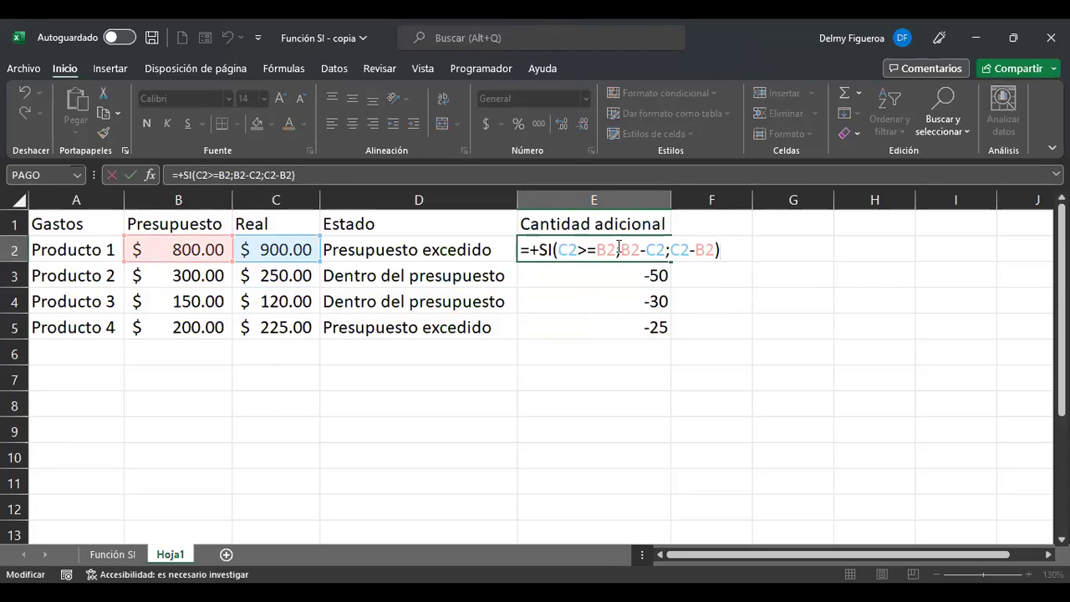
{"action": "left_click", "coordinate": [595, 249]}
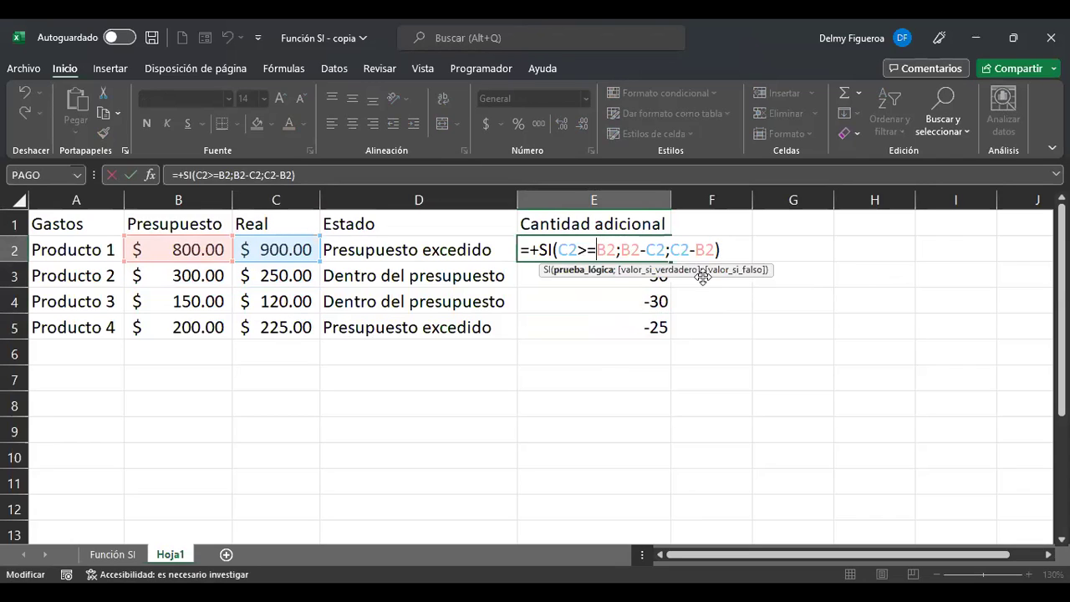
{"action": "left_click", "coordinate": [646, 250]}
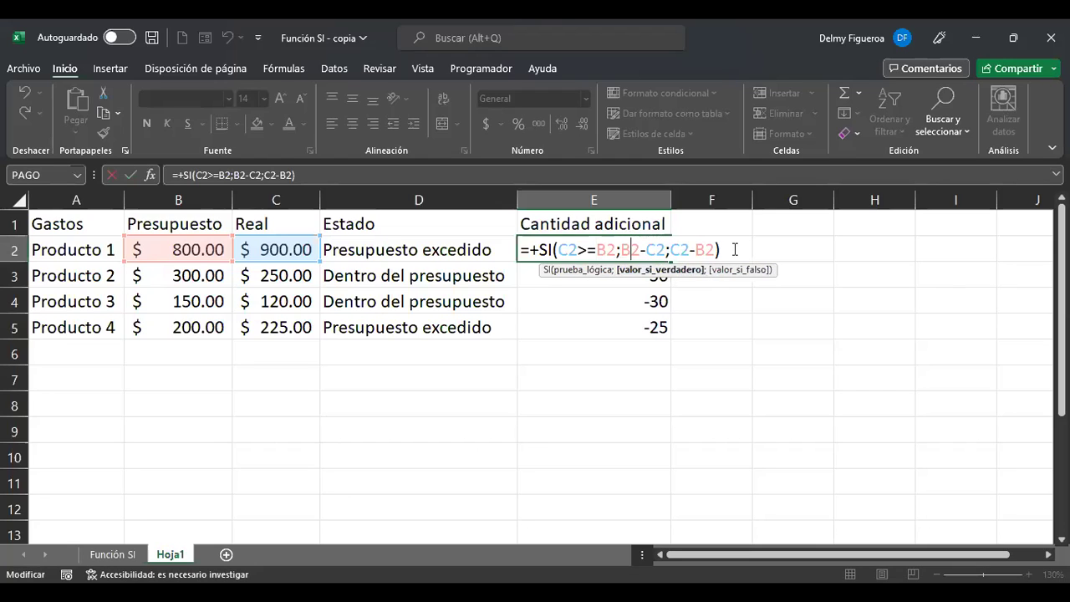
{"action": "key", "text": "BackSpace"}
{"action": "type", "text": "c"}
{"action": "key", "text": "Right"}
{"action": "key", "text": "Right"}
{"action": "key", "text": "Delete"}
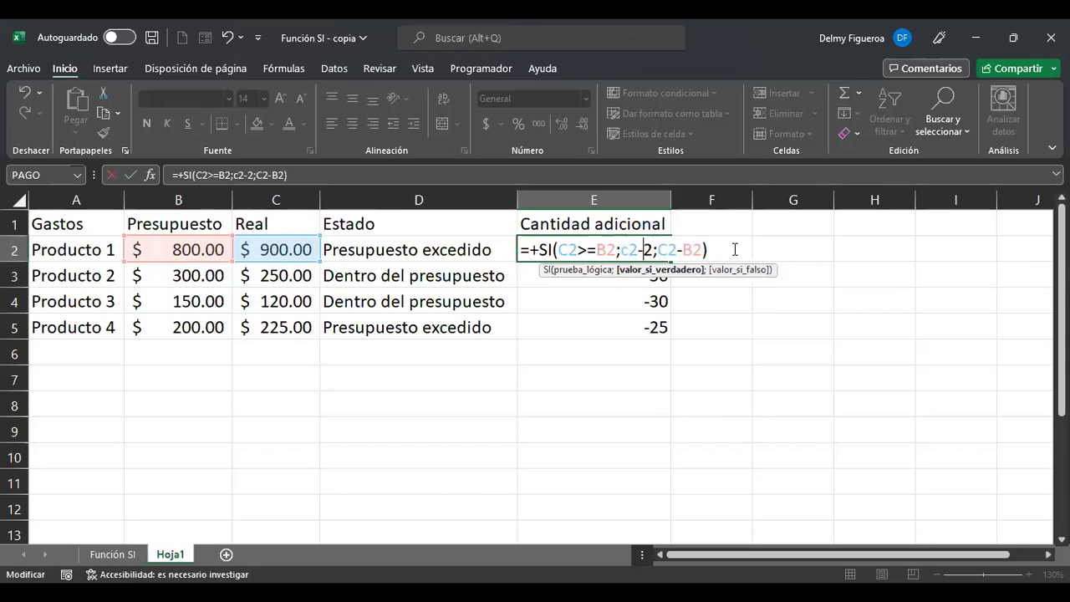
{"action": "type", "text": "b"}
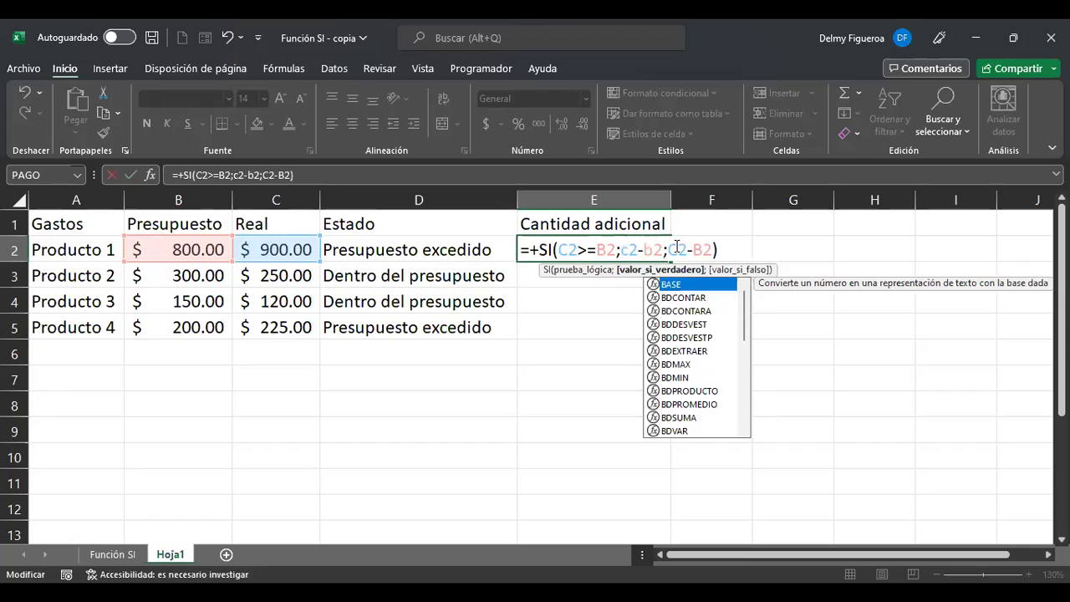
Change the value if false in the E2 SI formula to B2-C2 and fill the formula down to E5
{"action": "key", "text": "Right"}
{"action": "key", "text": "Right"}
{"action": "key", "text": "Right"}
{"action": "key", "text": "BackSpace"}
{"action": "type", "text": "b"}
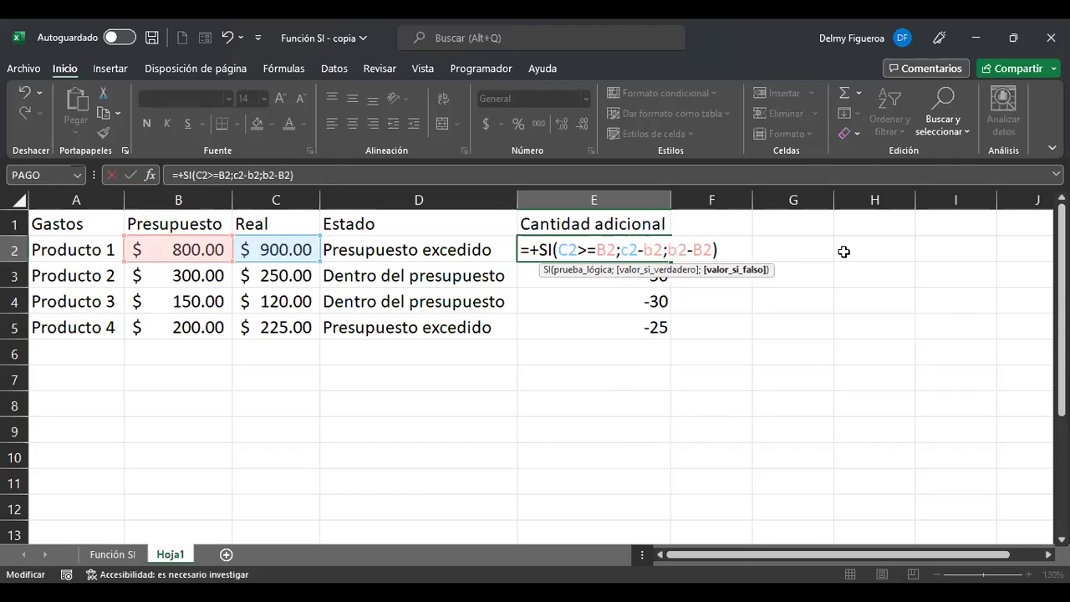
{"action": "key", "text": "Delete"}
{"action": "type", "text": "c"}
{"action": "key", "text": "Return"}
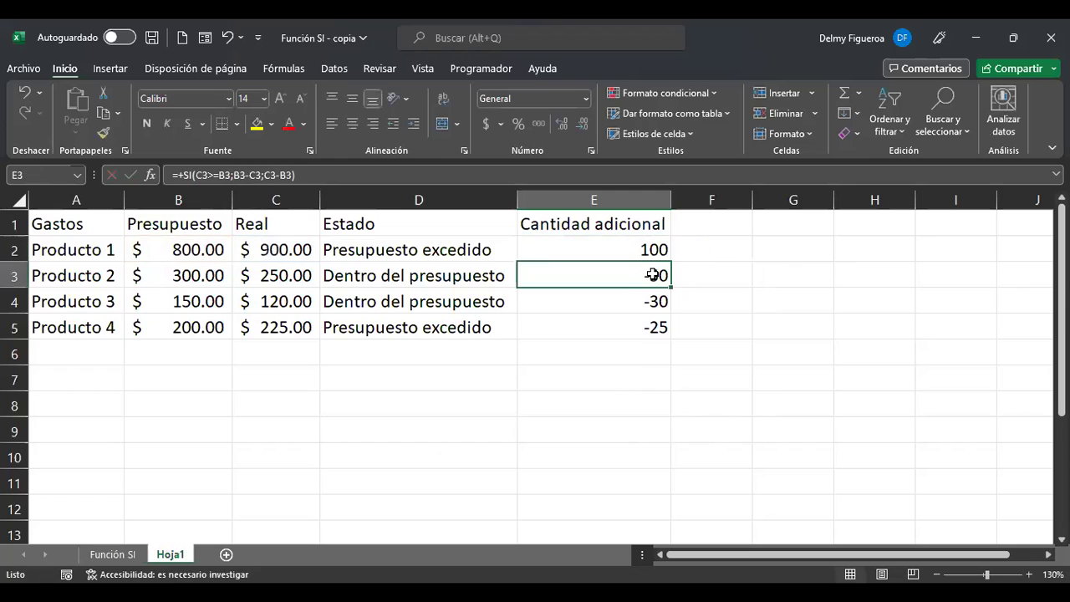
{"action": "left_click", "coordinate": [594, 249]}
{"action": "left_click_drag", "start_coordinate": [670, 300], "coordinate": [673, 329]}
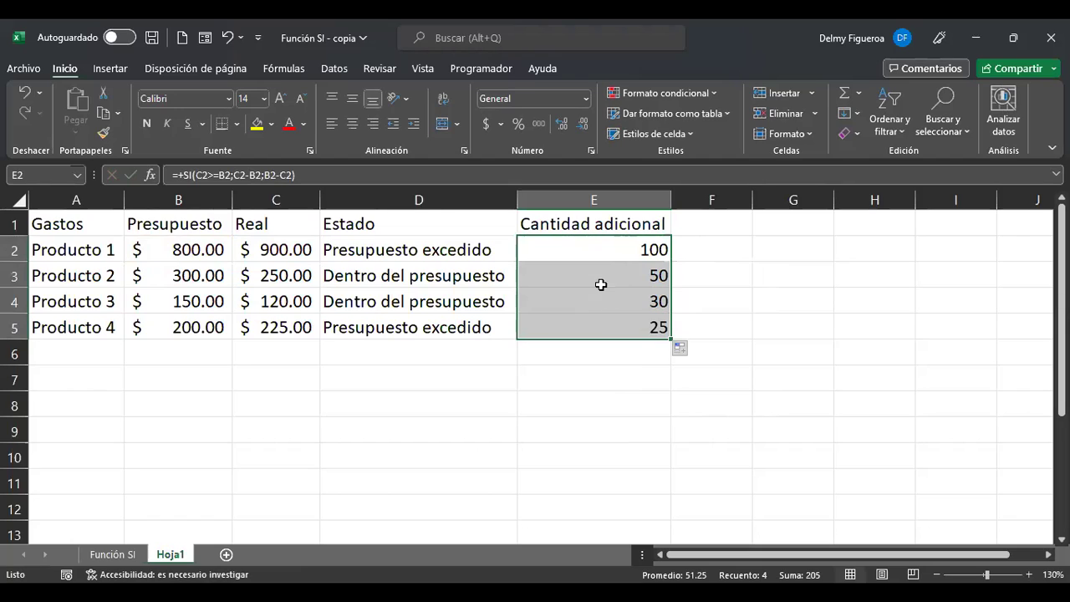
Review the logical test and both result arguments of the SI formula in E2
{"action": "left_click", "coordinate": [614, 249]}
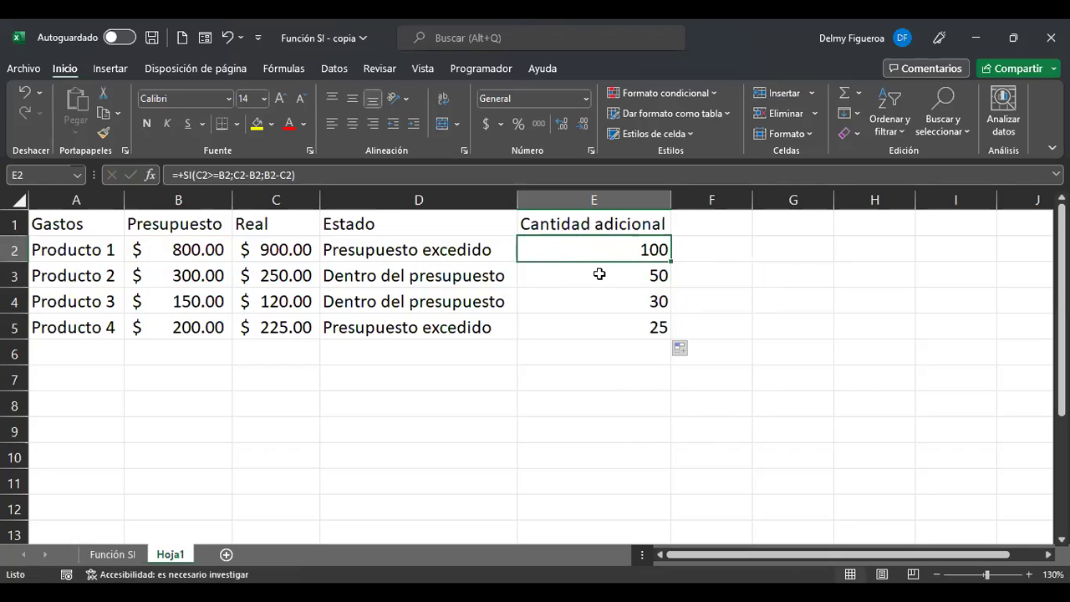
{"action": "key", "text": "F2"}
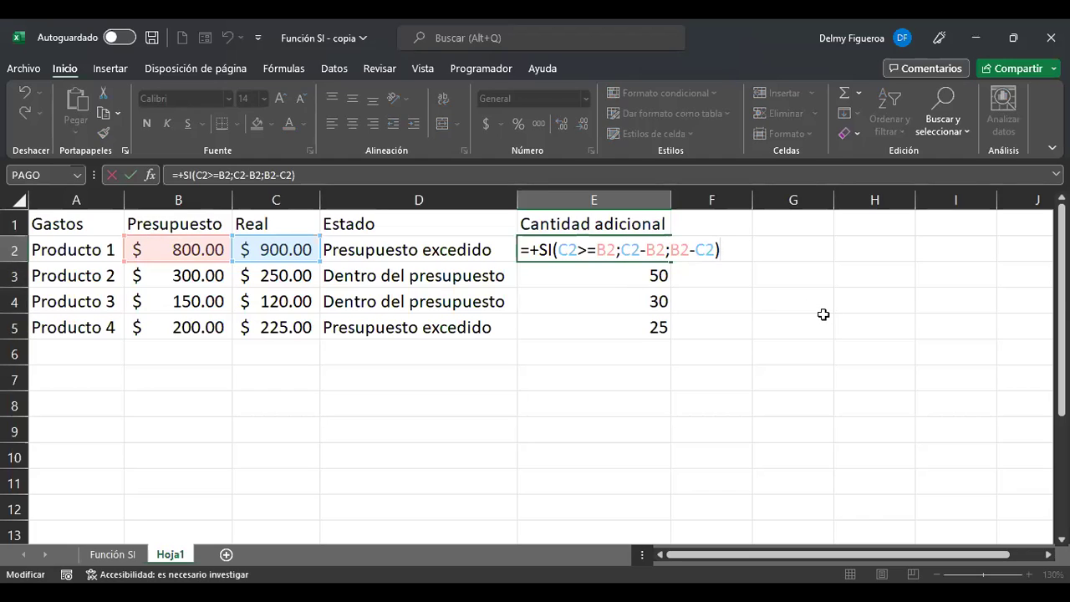
{"action": "key", "text": "Return"}
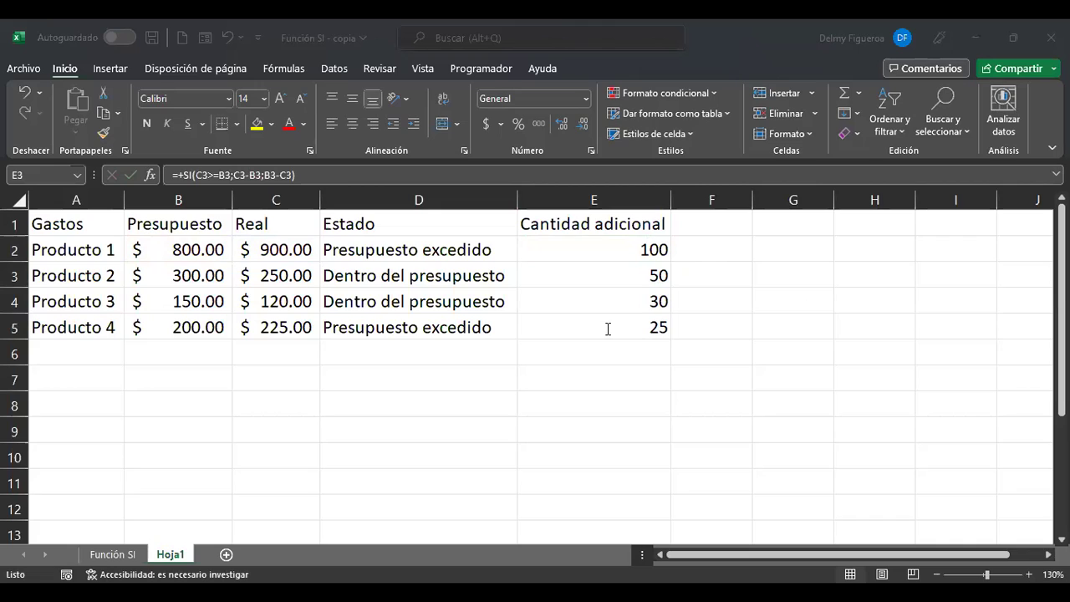
{"action": "left_click", "coordinate": [637, 248]}
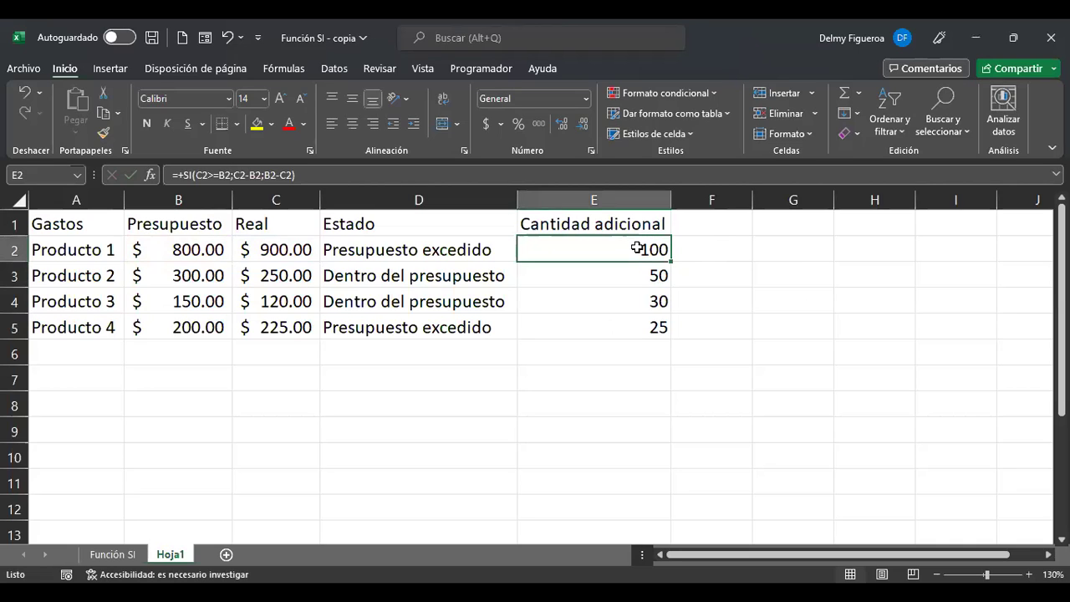
{"action": "key", "text": "F2"}
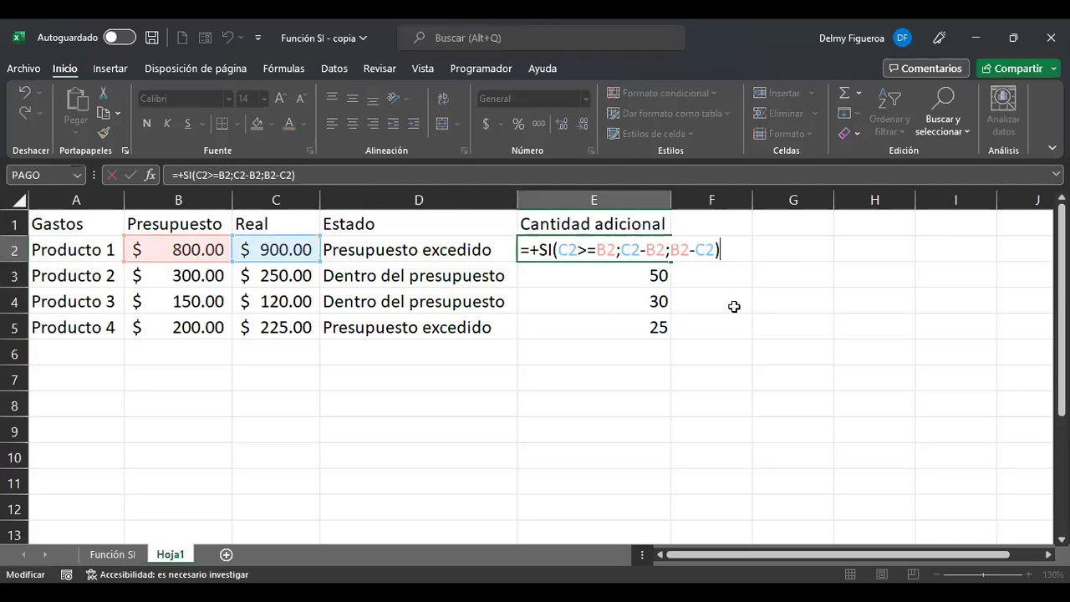
{"action": "left_click", "coordinate": [563, 282]}
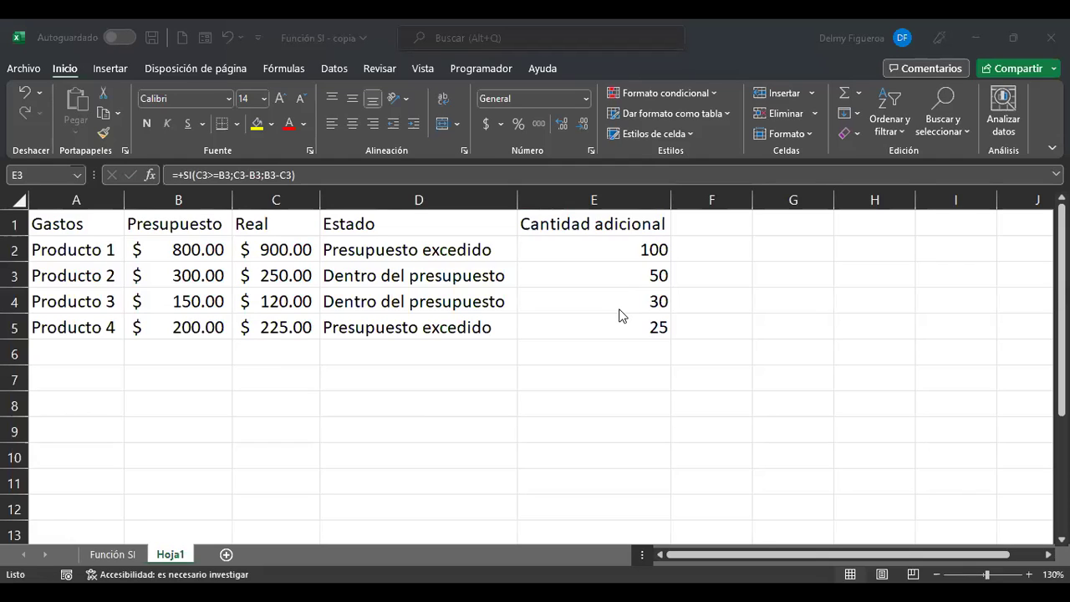
Change the value if true in the E2 SI formula to B2-C2
{"action": "left_click", "coordinate": [640, 260]}
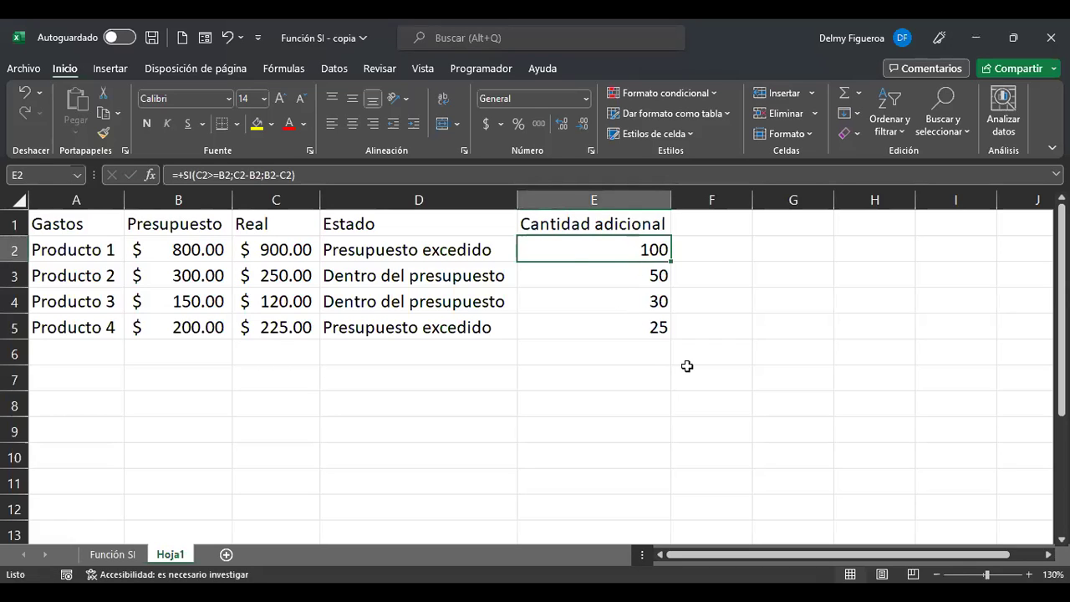
{"action": "key", "text": "F2"}
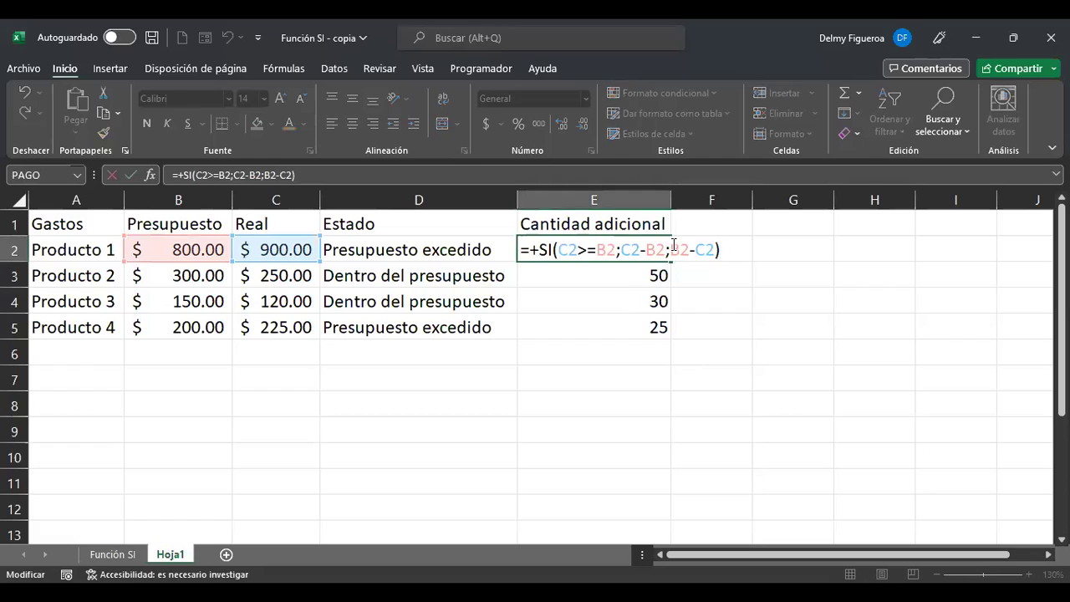
{"action": "left_click", "coordinate": [629, 249]}
{"action": "key", "text": "BackSpace"}
{"action": "type", "text": "b"}
{"action": "key", "text": "Right"}
{"action": "key", "text": "Right"}
{"action": "key", "text": "Right"}
{"action": "key", "text": "BackSpace"}
{"action": "key", "text": "Right"}
{"action": "key", "text": "BackSpace"}
Set the value if false in the E2 SI formula to 0 and fill the formula down to E5
{"action": "key", "text": "shift+Right"}
{"action": "key", "text": "shift+Right"}
{"action": "key", "text": "shift+Right"}
{"action": "key", "text": "shift+Right"}
{"action": "key", "text": "shift+Right"}
{"action": "key", "text": "shift+Right"}
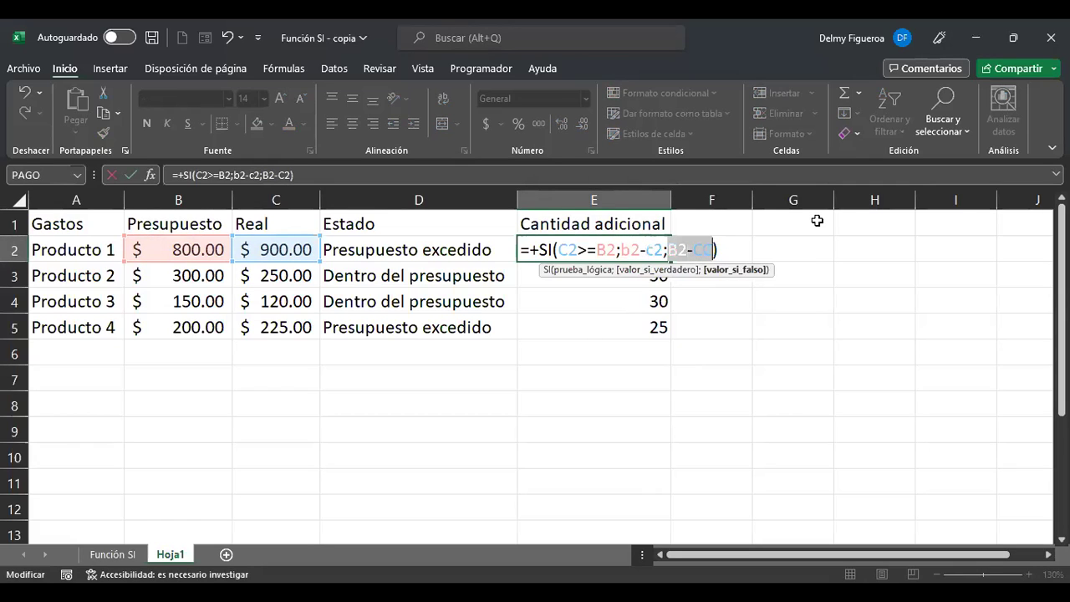
{"action": "type", "text": "c2;0"}
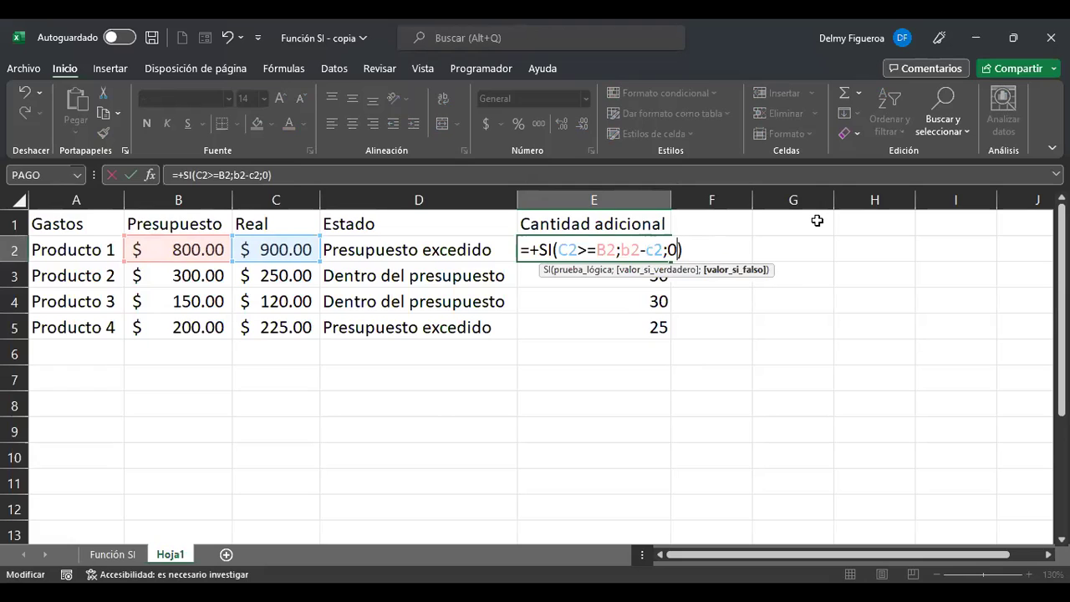
{"action": "key", "text": "Return"}
{"action": "left_click", "coordinate": [639, 249]}
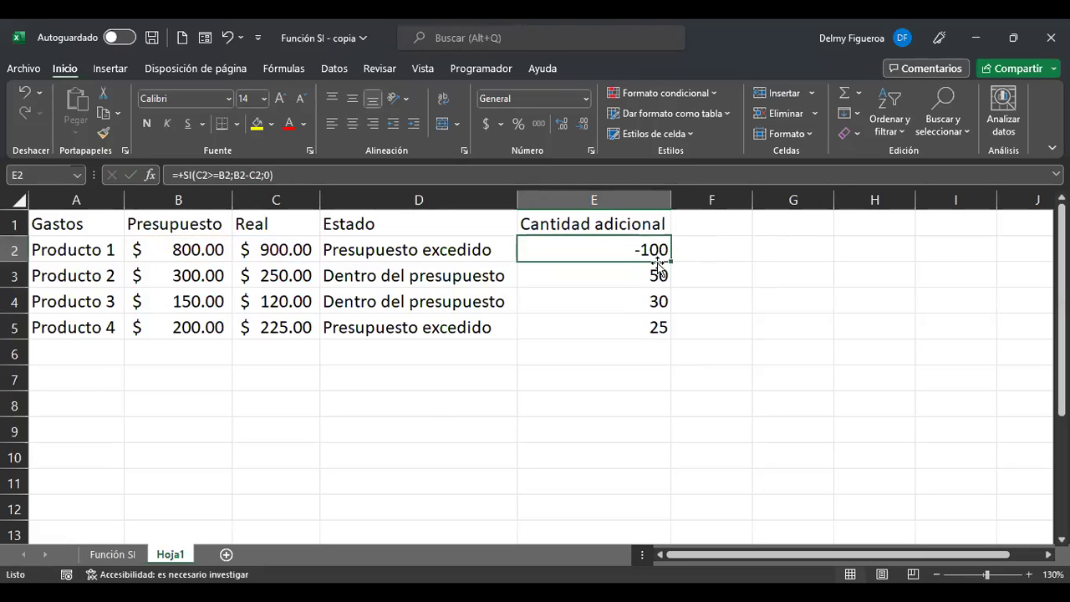
{"action": "left_click_drag", "start_coordinate": [671, 262], "coordinate": [676, 335]}
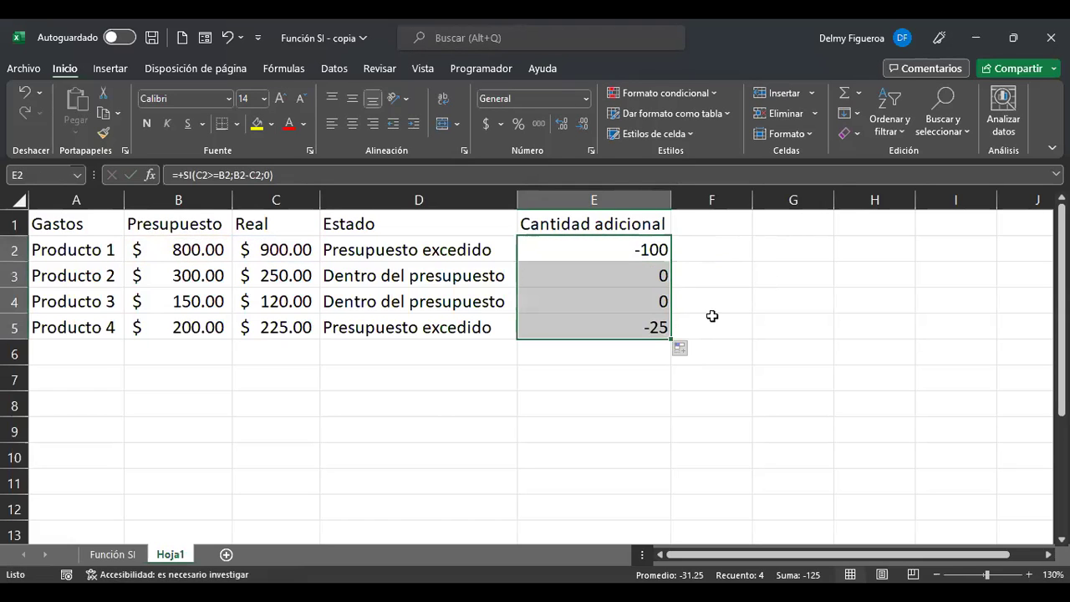
{"action": "left_click", "coordinate": [628, 263]}
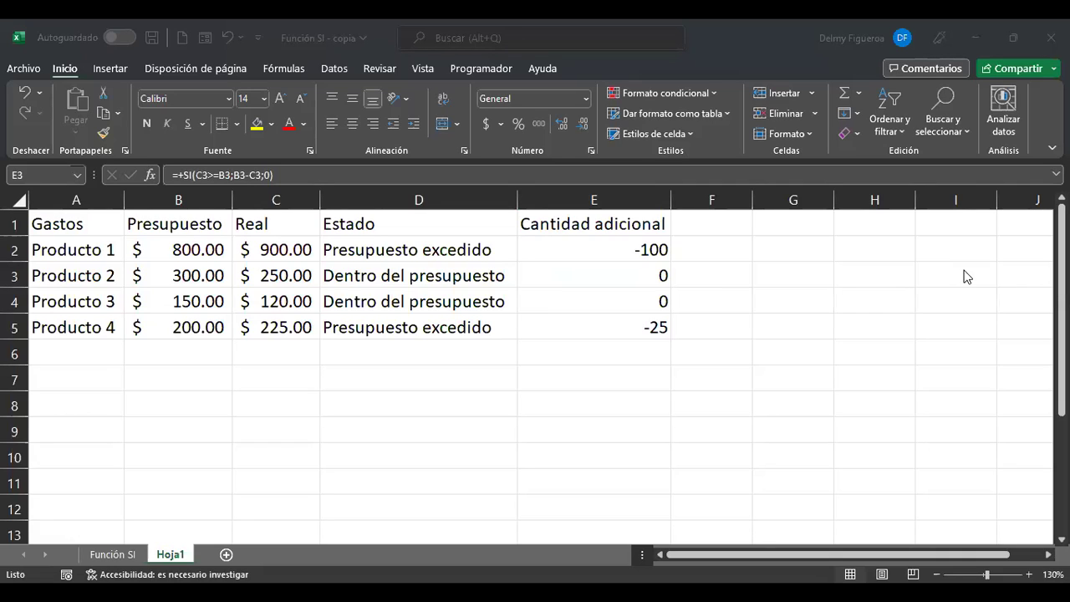
{"action": "left_click", "coordinate": [286, 379]}
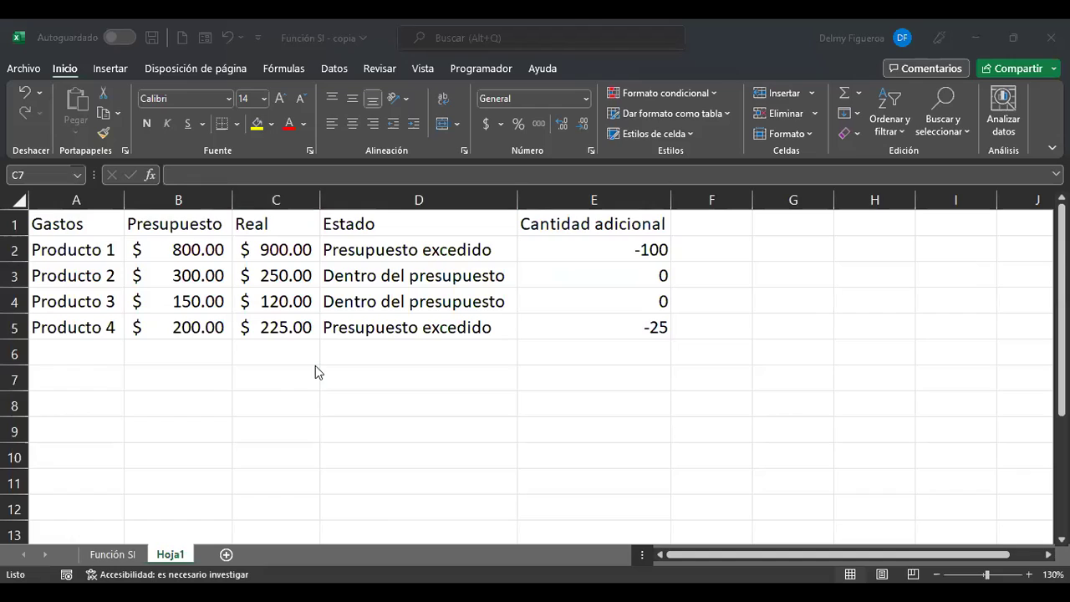
{"action": "left_click", "coordinate": [84, 256]}
Enter the headers Producto, Cantidad, Costo and Total in cells A8 to D8 for a second table
{"action": "left_click", "coordinate": [68, 383]}
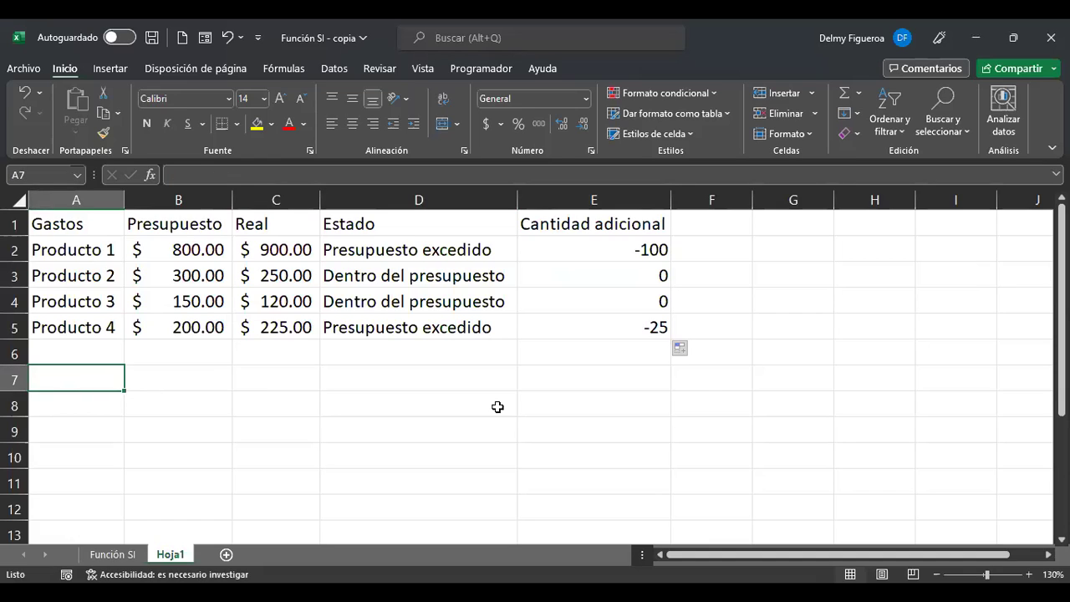
{"action": "key", "text": "Down"}
{"action": "type", "text": "Producto"}
{"action": "key", "text": "Return"}
{"action": "key", "text": "Up"}
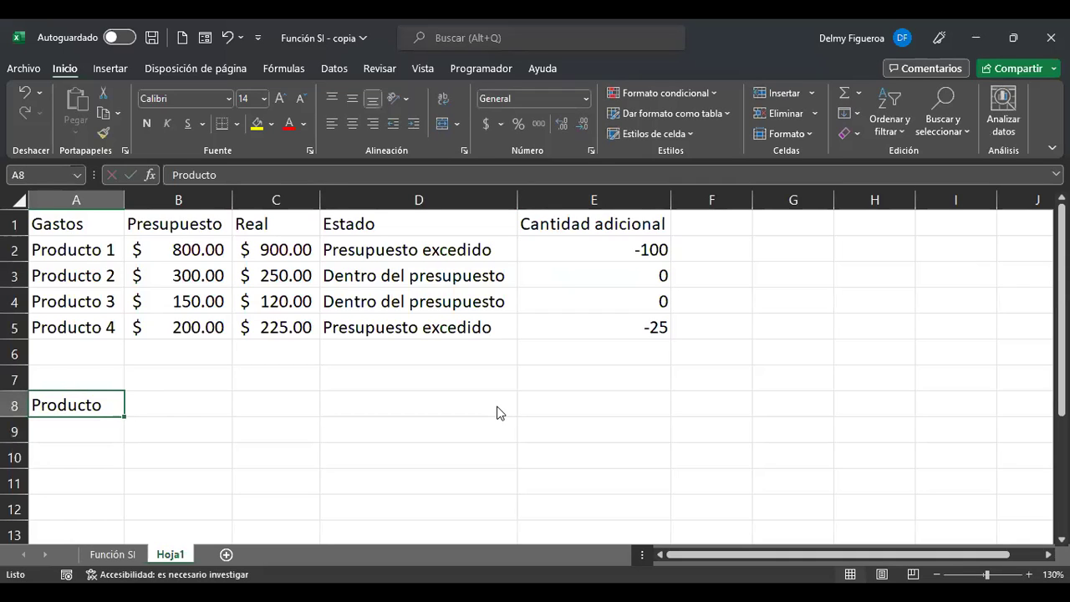
{"action": "key", "text": "Tab"}
{"action": "type", "text": "Cantidad"}
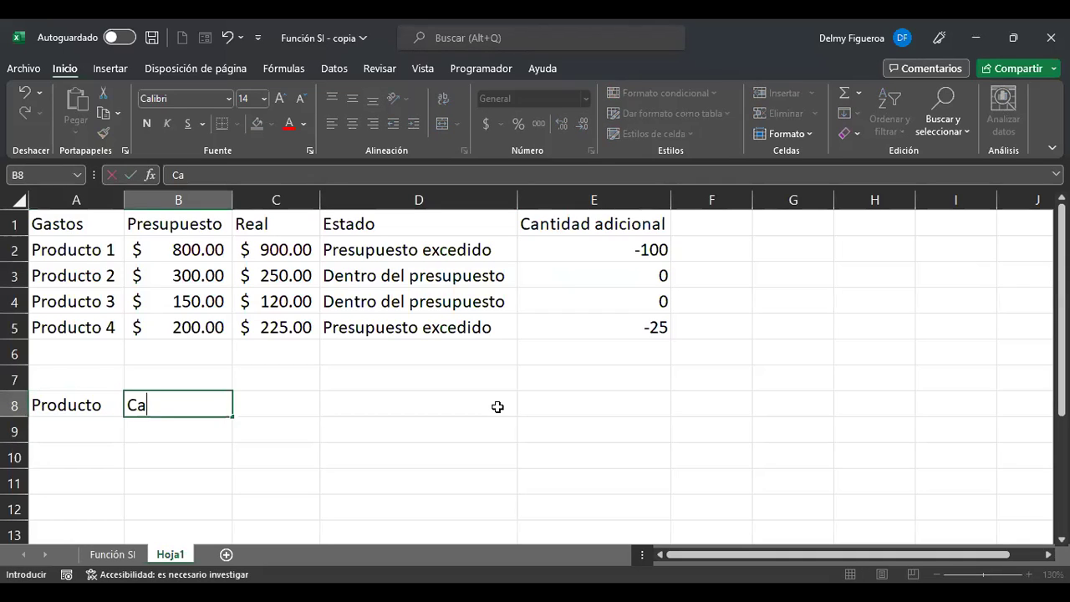
{"action": "key", "text": "Tab"}
{"action": "type", "text": "Costo"}
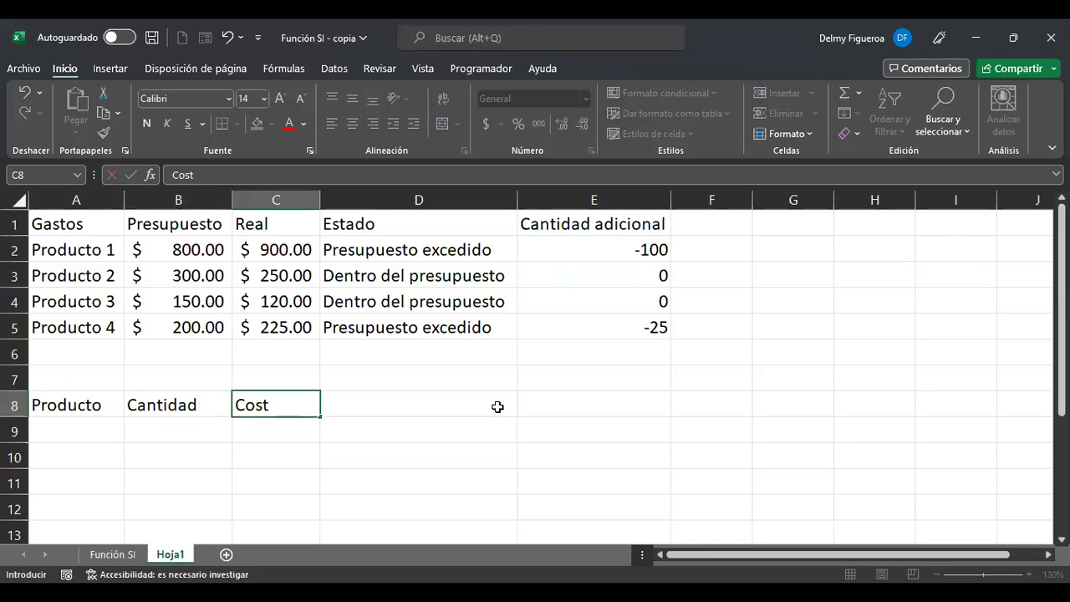
{"action": "key", "text": "Tab"}
{"action": "type", "text": "Total"}
{"action": "key", "text": "Return"}
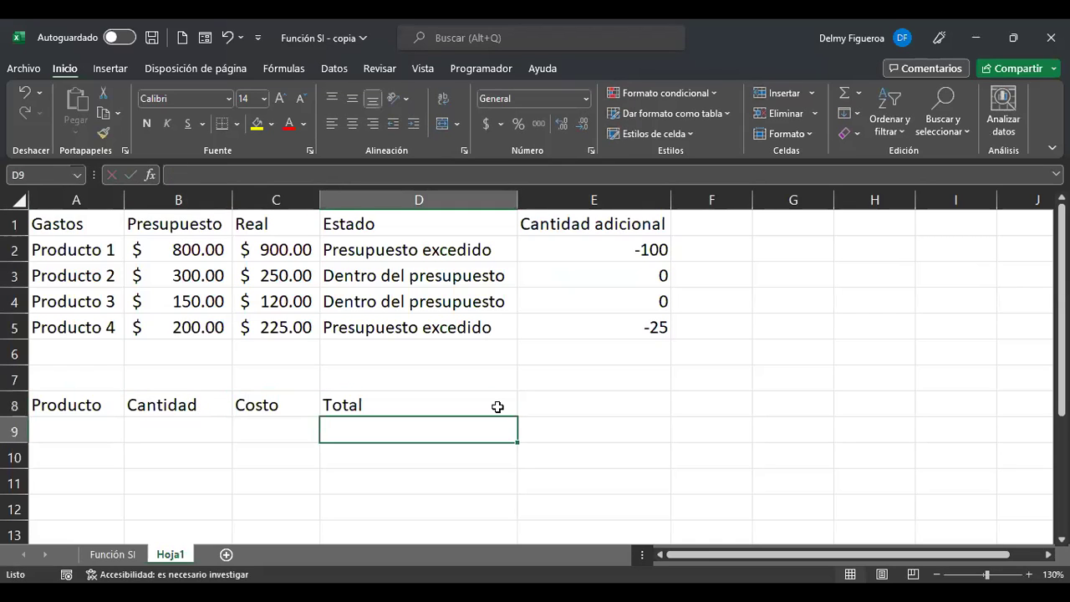
Copy the names Producto 1 and Producto 2 from A2:A3 into A9:A10 under the Producto header
{"action": "key", "text": "Left"}
{"action": "key", "text": "Left"}
{"action": "key", "text": "Left"}
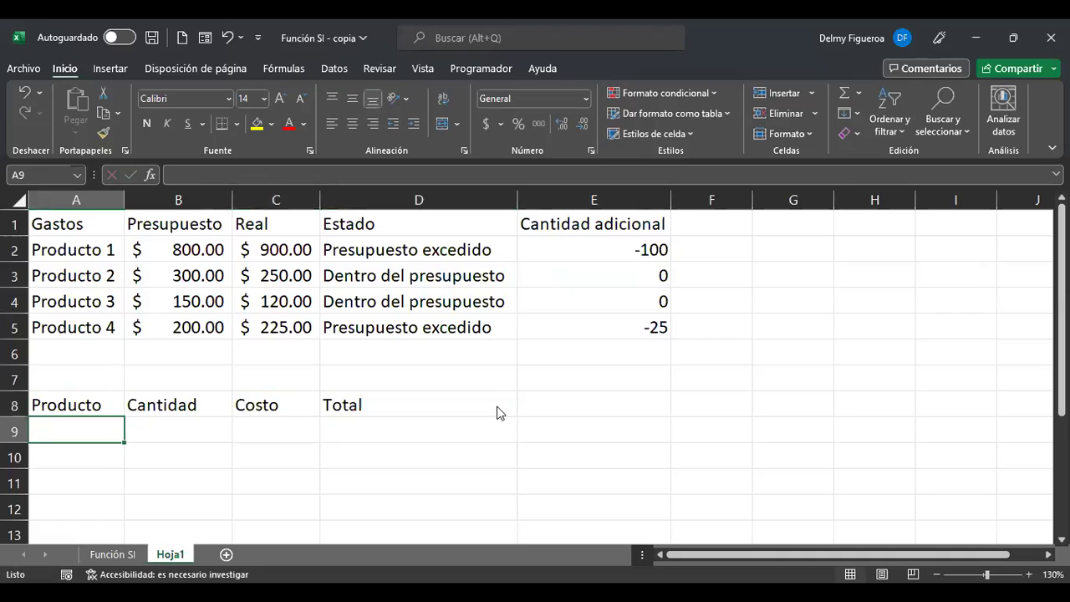
{"action": "key", "text": "Up"}
{"action": "key", "text": "Up"}
{"action": "key", "text": "Up"}
{"action": "key", "text": "Up"}
{"action": "key", "text": "Up"}
{"action": "key", "text": "Up"}
{"action": "key", "text": "Up"}
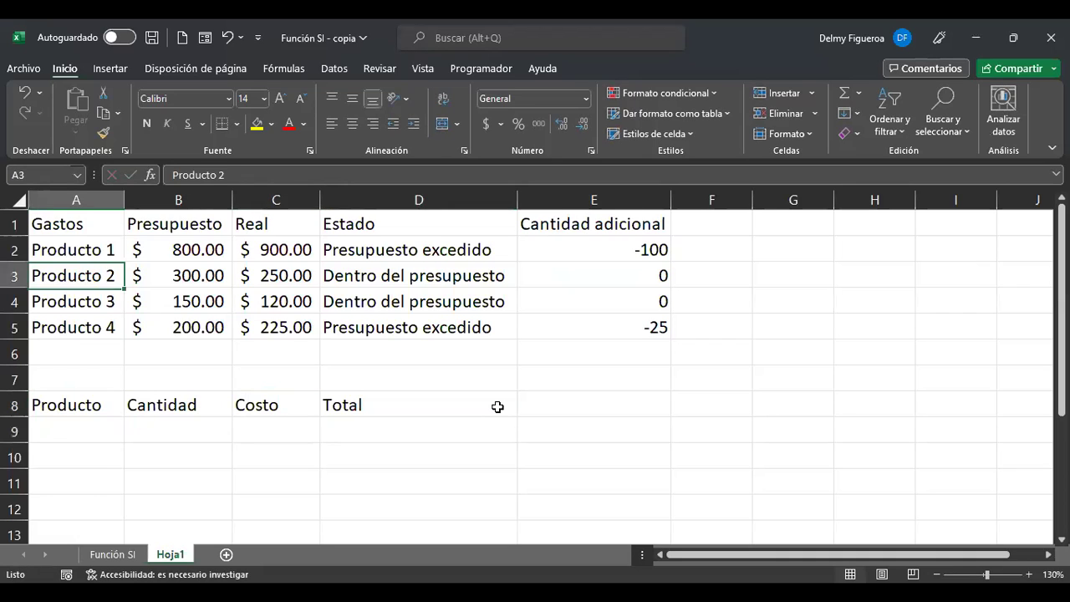
{"action": "key", "text": "shift+Down"}
{"action": "key", "text": "ctrl+c"}
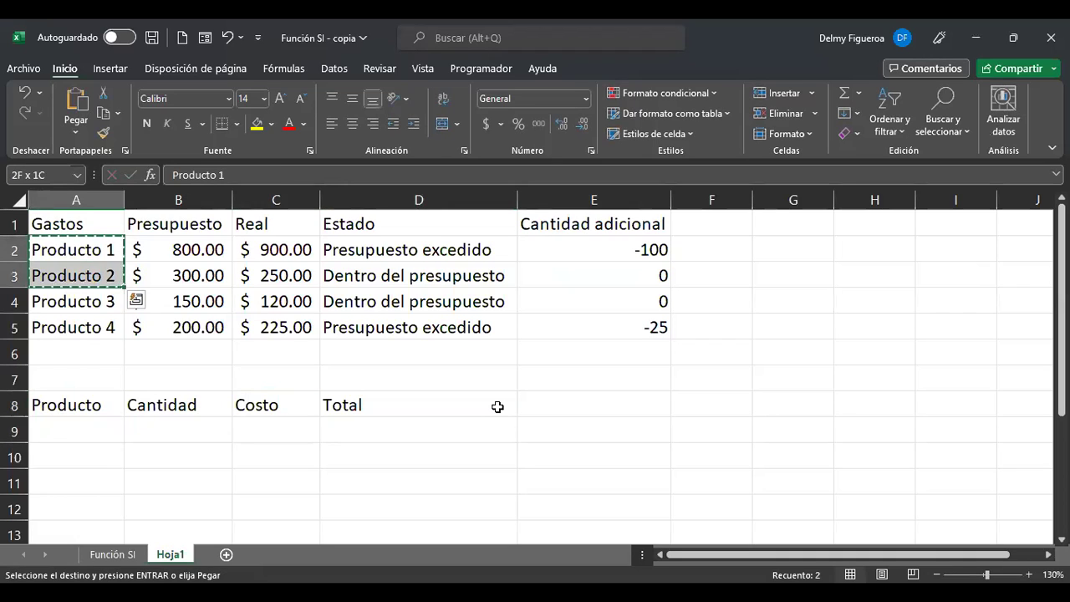
{"action": "key", "text": "Down"}
{"action": "key", "text": "Down"}
{"action": "key", "text": "Down"}
{"action": "key", "text": "Down"}
{"action": "key", "text": "Down"}
{"action": "key", "text": "Down"}
{"action": "key", "text": "Down"}
{"action": "key", "text": "Return"}
{"action": "key", "text": "Up"}
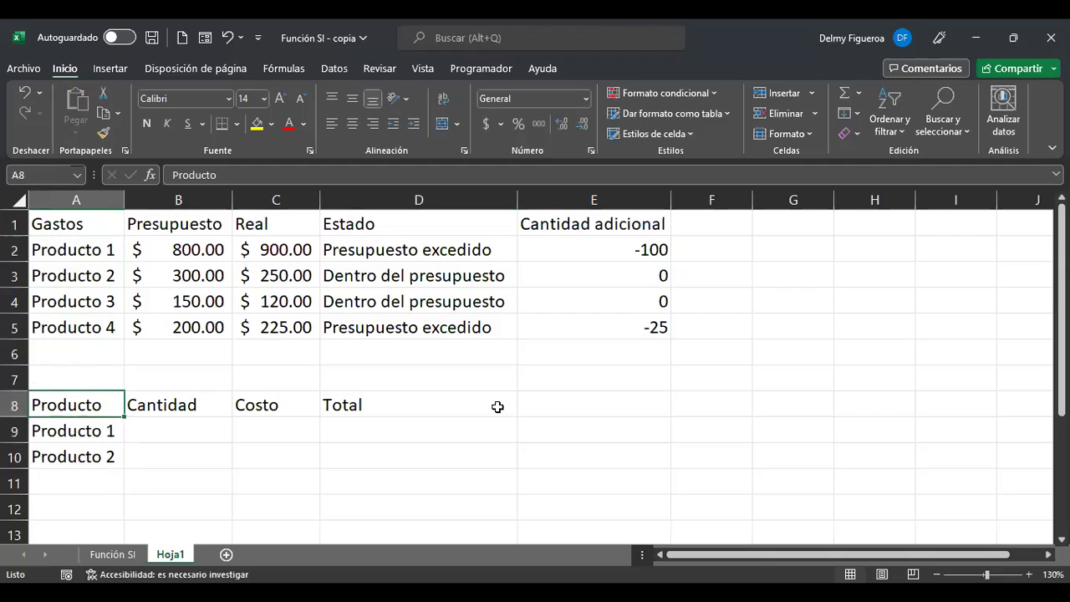
Enter the Cantidad values 5 for Producto 1 and 7 for Producto 2 in B9:B10
{"action": "key", "text": "Right"}
{"action": "key", "text": "Down"}
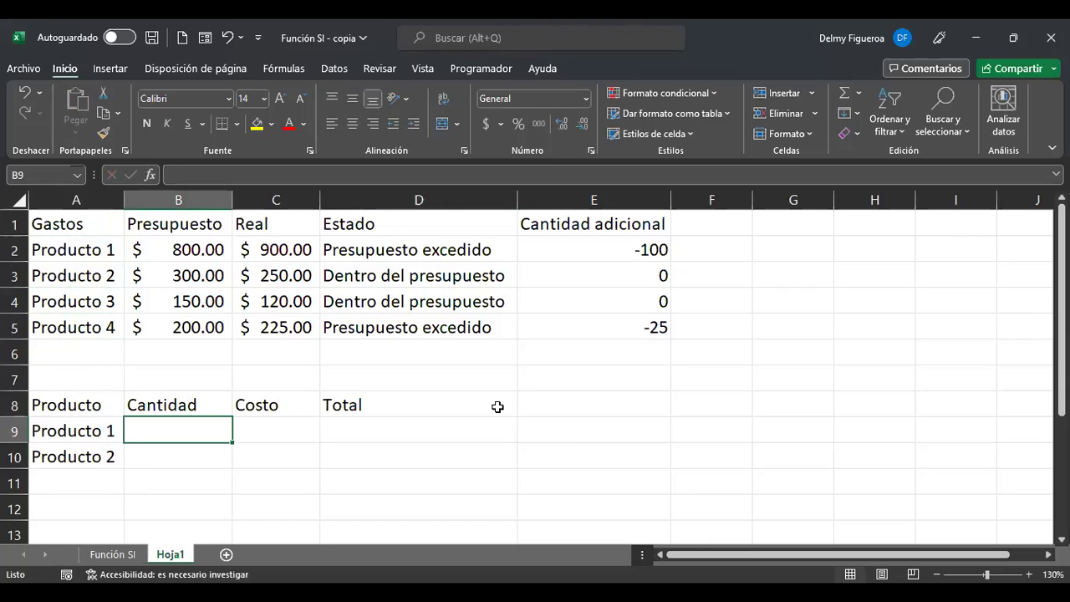
{"action": "type", "text": "5"}
{"action": "key", "text": "Return"}
{"action": "type", "text": "7"}
{"action": "key", "text": "Right"}
{"action": "key", "text": "Up"}
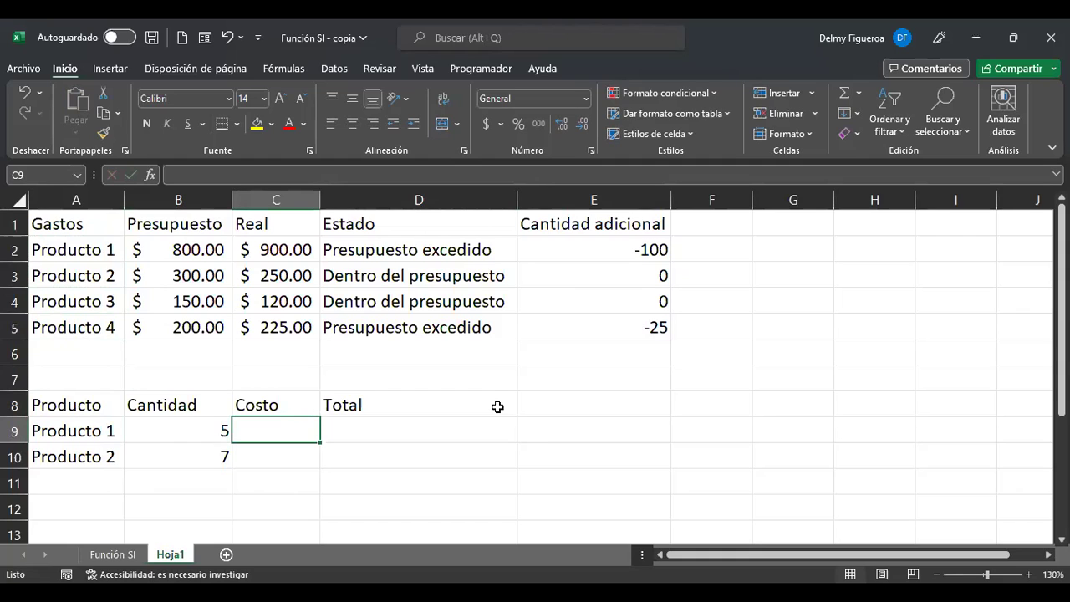
Enter the Costo values 3.5 for Producto 1 and 9.2 for Producto 2 in C9:C10
{"action": "type", "text": "3.5"}
{"action": "key", "text": "Return"}
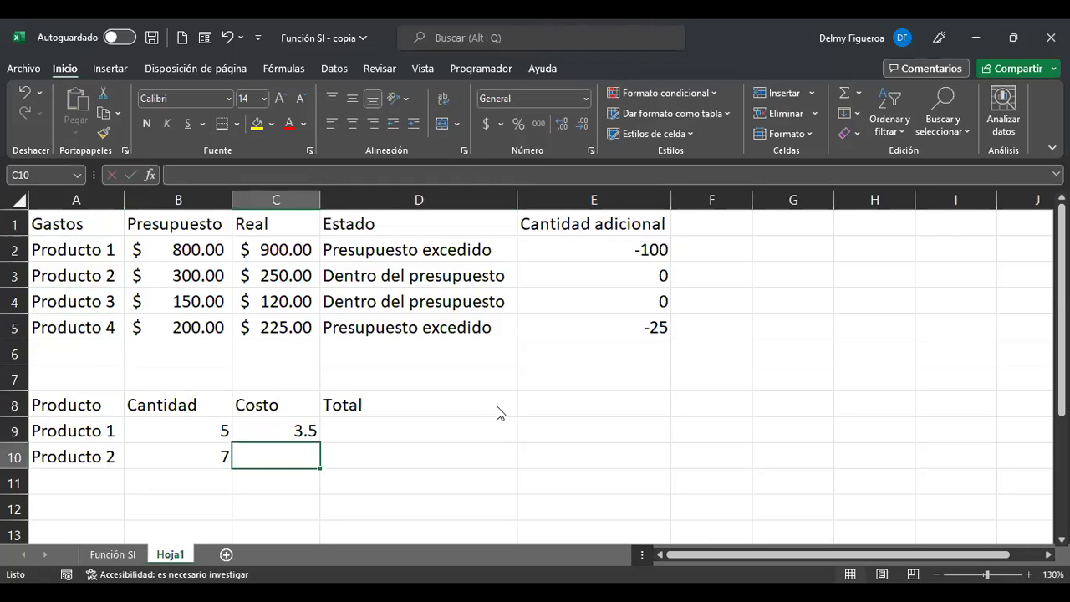
{"action": "type", "text": "9.2"}
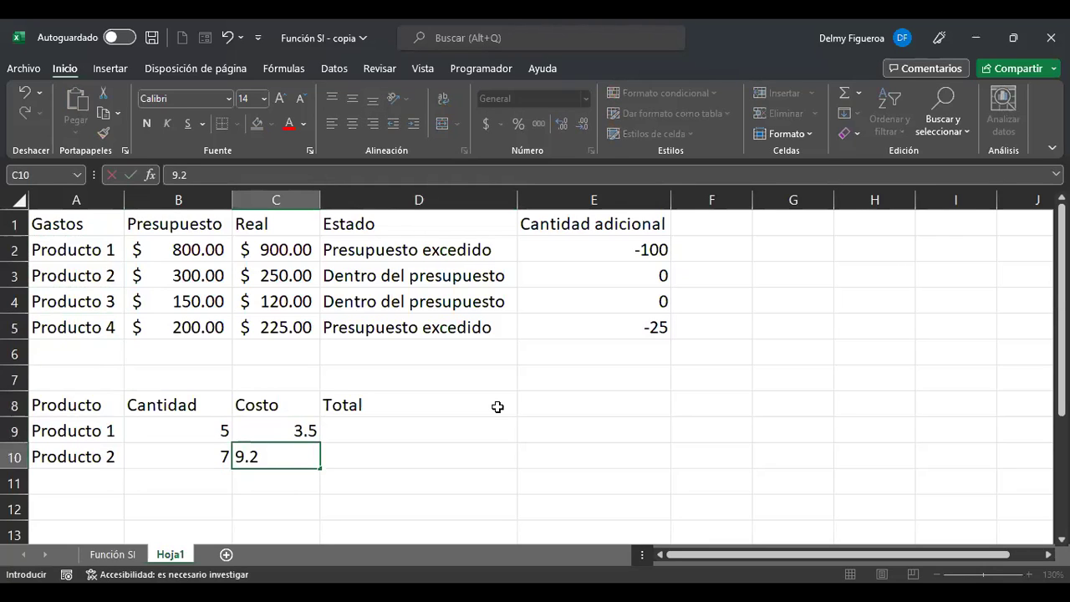
{"action": "key", "text": "Tab"}
Calculate the Total in D9 with the formula +C9*B9 and copy it to D10
{"action": "key", "text": "Up"}
{"action": "key", "text": "Up"}
{"action": "key", "text": "Down"}
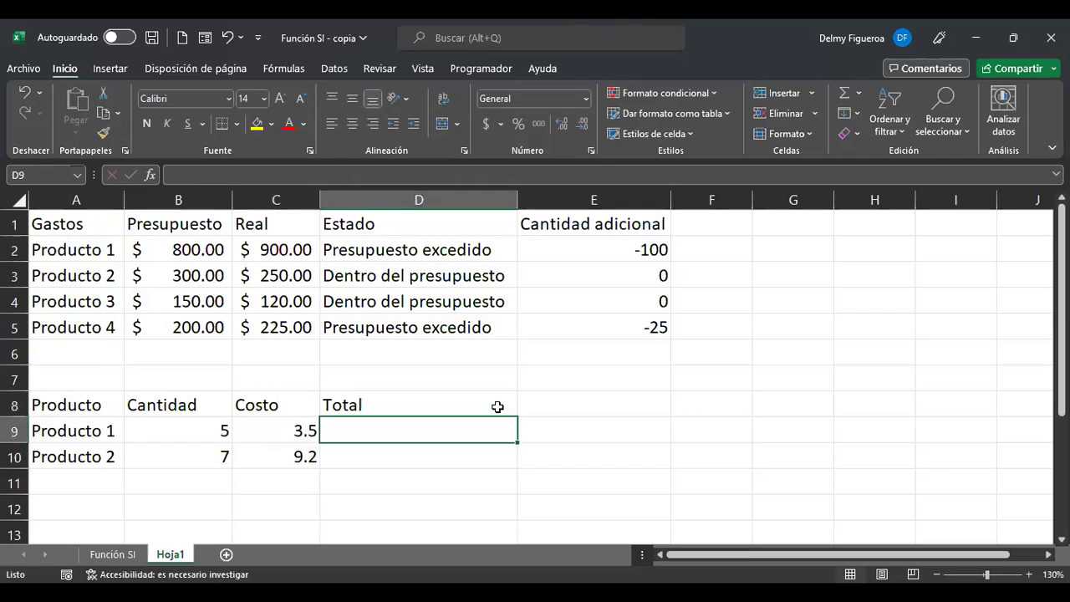
{"action": "type", "text": "+"}
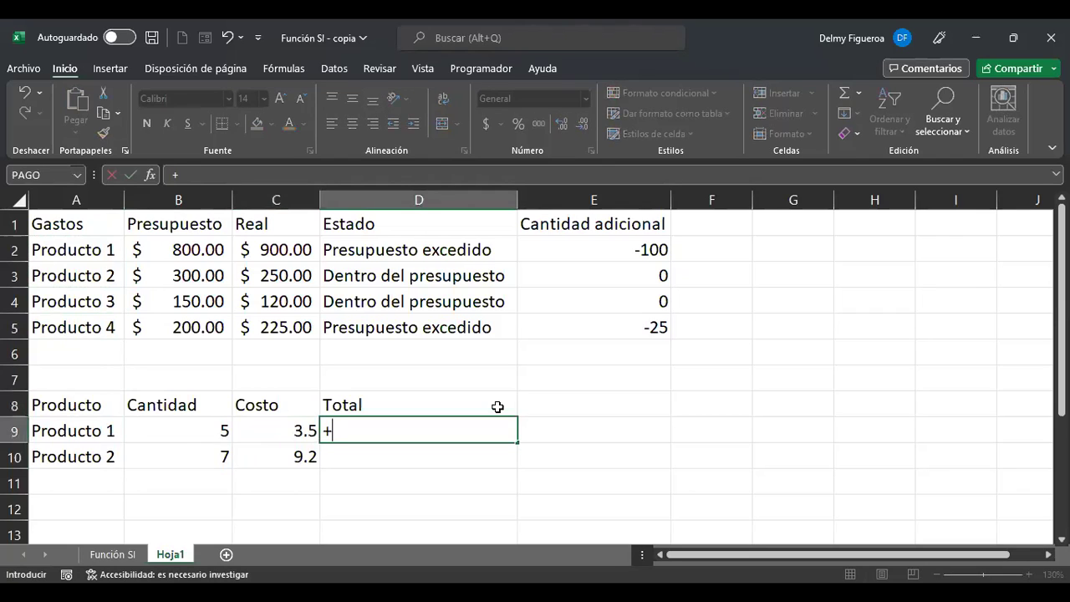
{"action": "key", "text": "Left"}
{"action": "type", "text": "*"}
{"action": "key", "text": "Left"}
{"action": "key", "text": "Left"}
{"action": "key", "text": "Return"}
{"action": "key", "text": "Up"}
{"action": "key", "text": "ctrl+c"}
{"action": "key", "text": "Down"}
{"action": "key", "text": "Return"}
Apply the accounting number format with the $ symbol to the Costo and Total values in C9:D10
{"action": "key", "text": "Up"}
{"action": "key", "text": "Left"}
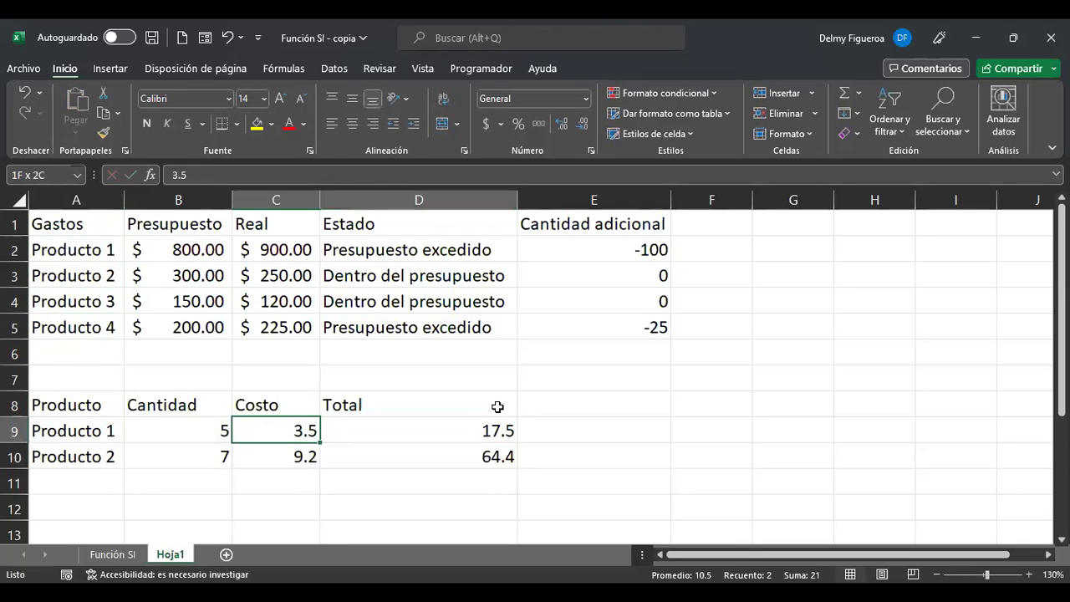
{"action": "key", "text": "shift+Right"}
{"action": "key", "text": "shift+Down"}
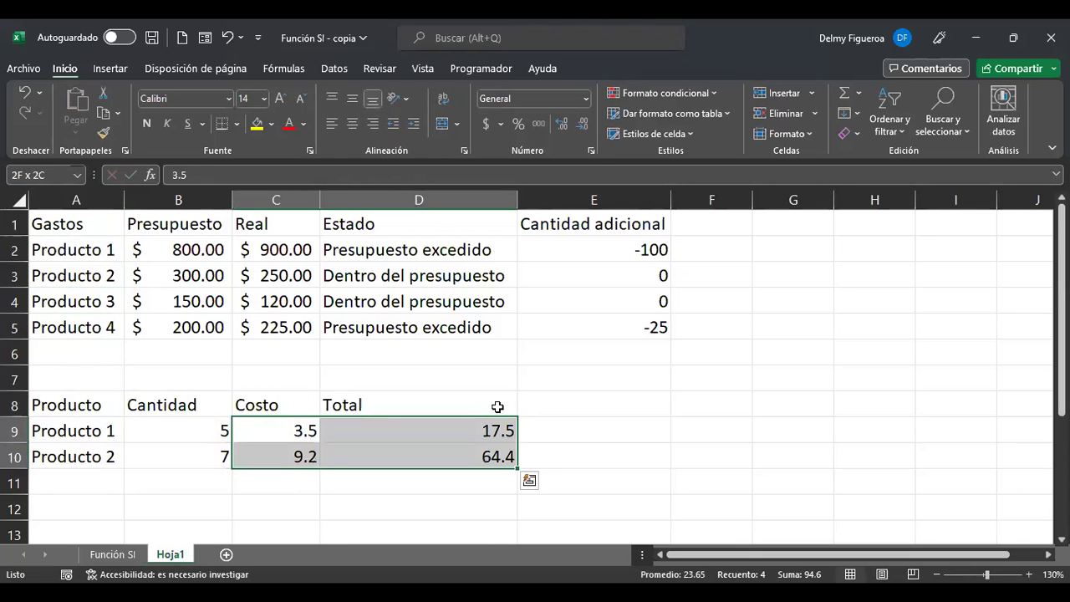
{"action": "left_click", "coordinate": [487, 124]}
Center the Cantidad values in B9:B10 horizontally
{"action": "left_click_drag", "start_coordinate": [220, 429], "coordinate": [215, 449]}
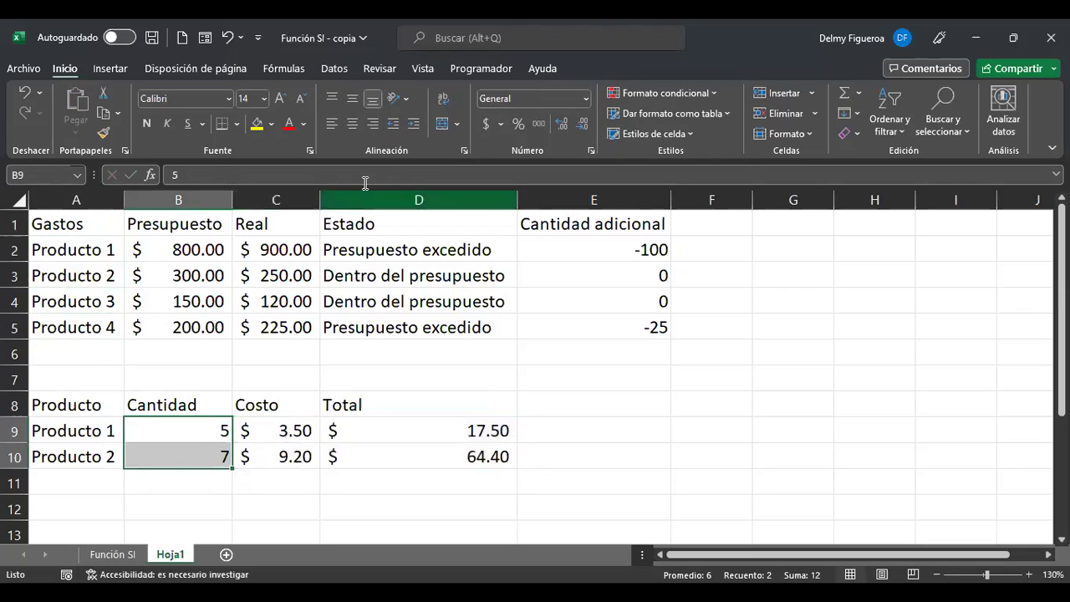
{"action": "left_click", "coordinate": [352, 123]}
{"action": "left_click", "coordinate": [440, 428]}
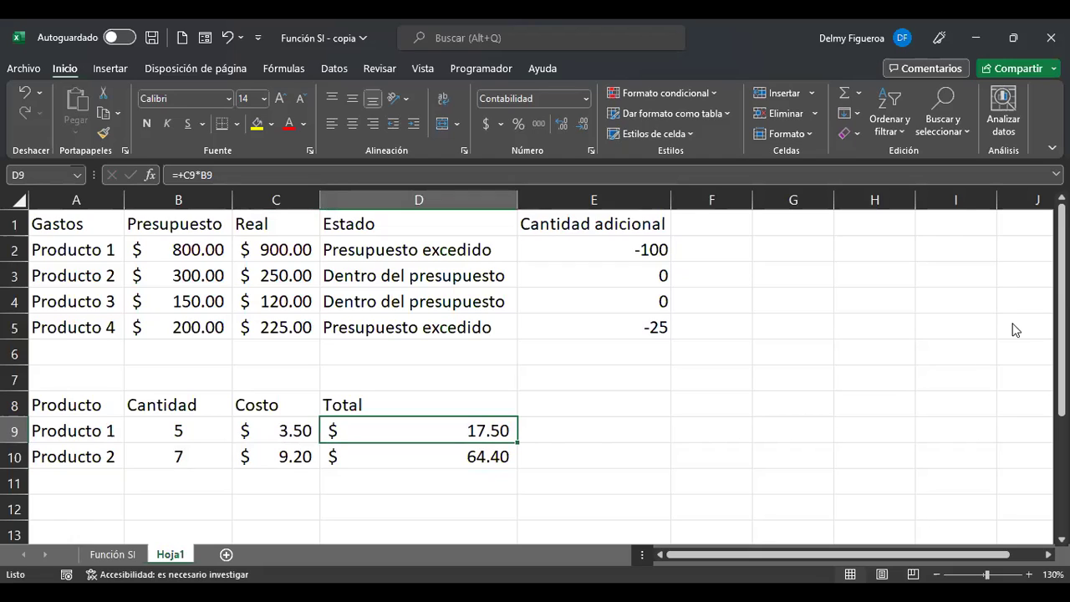
Enter the label Subtotal in B12, leaving row 11 empty below the products
{"action": "key", "text": "Down"}
{"action": "key", "text": "Down"}
{"action": "key", "text": "Left"}
{"action": "key", "text": "Left"}
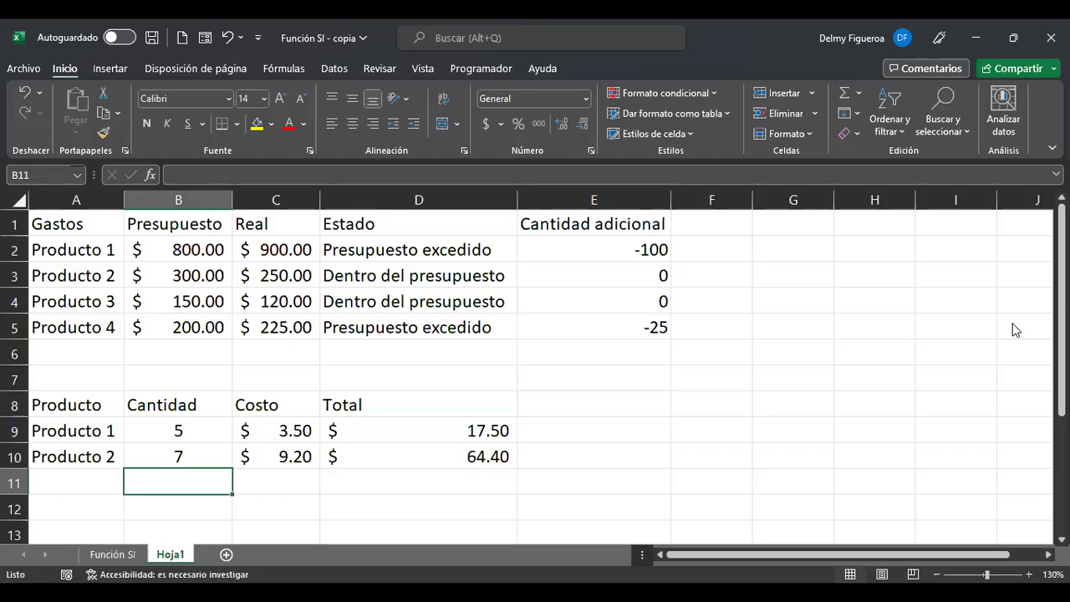
{"action": "key", "text": "Down"}
{"action": "type", "text": "Sub"}
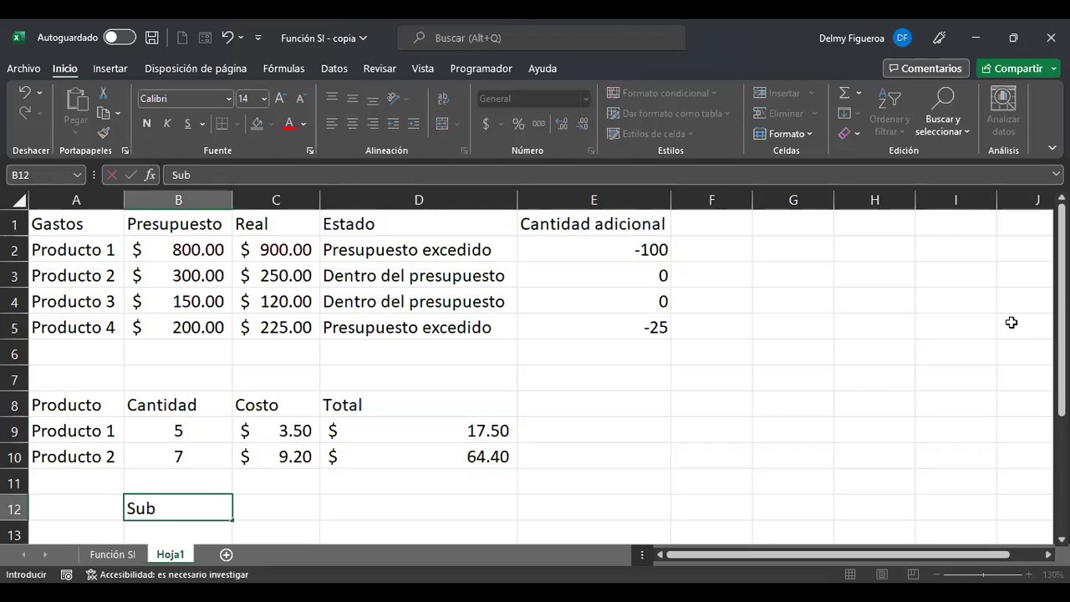
{"action": "type", "text": "total"}
{"action": "key", "text": "Return"}
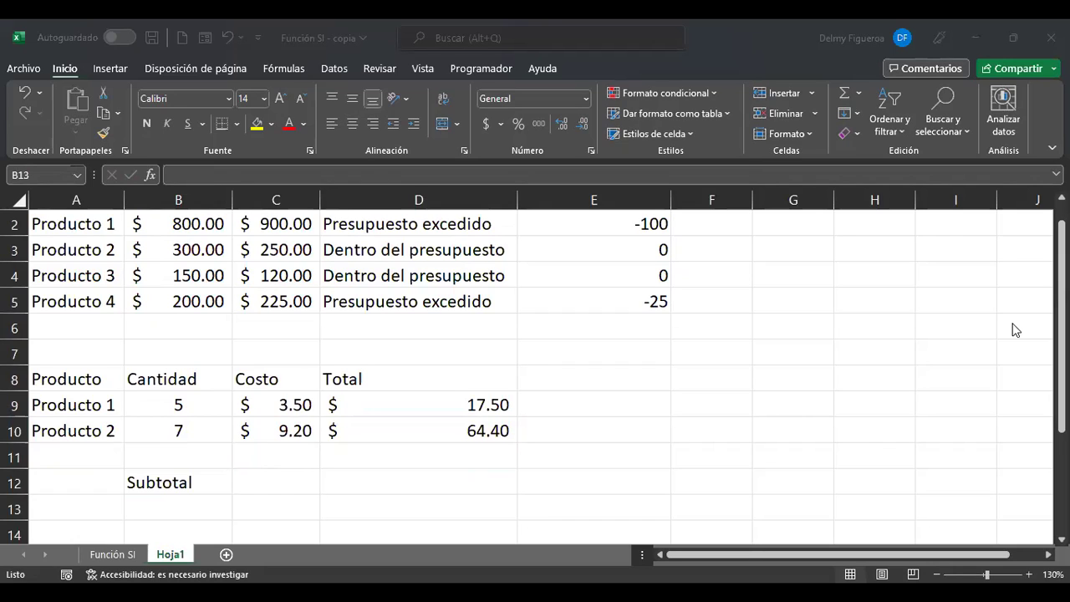
Sum the product costs C9:C10 in C12 with SUMA and copy the formula to D12 for the Total column
{"action": "left_click", "coordinate": [459, 456]}
{"action": "left_click", "coordinate": [276, 480]}
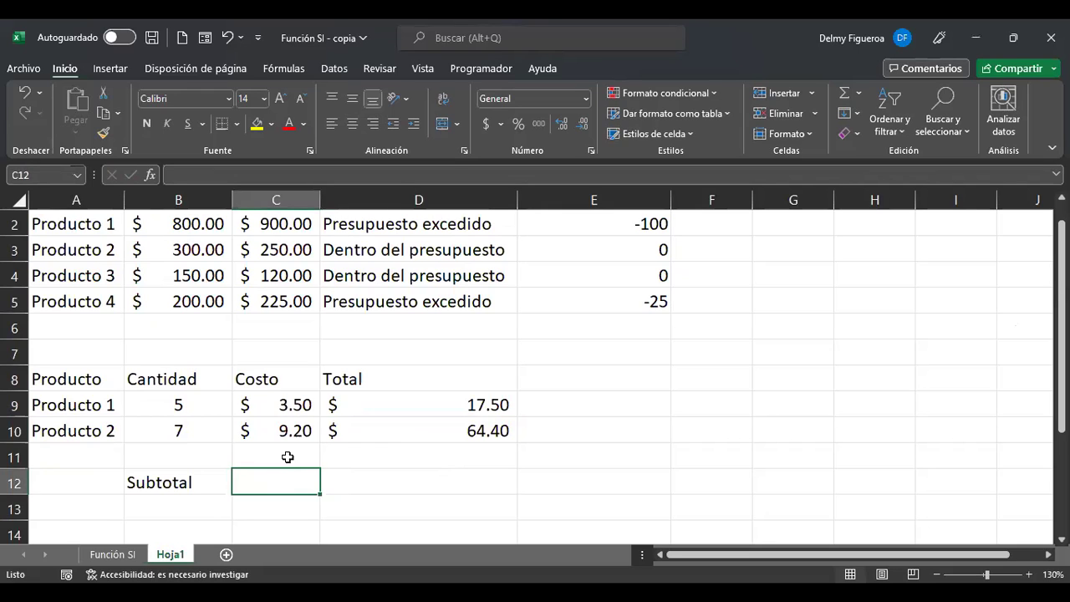
{"action": "left_click", "coordinate": [841, 93]}
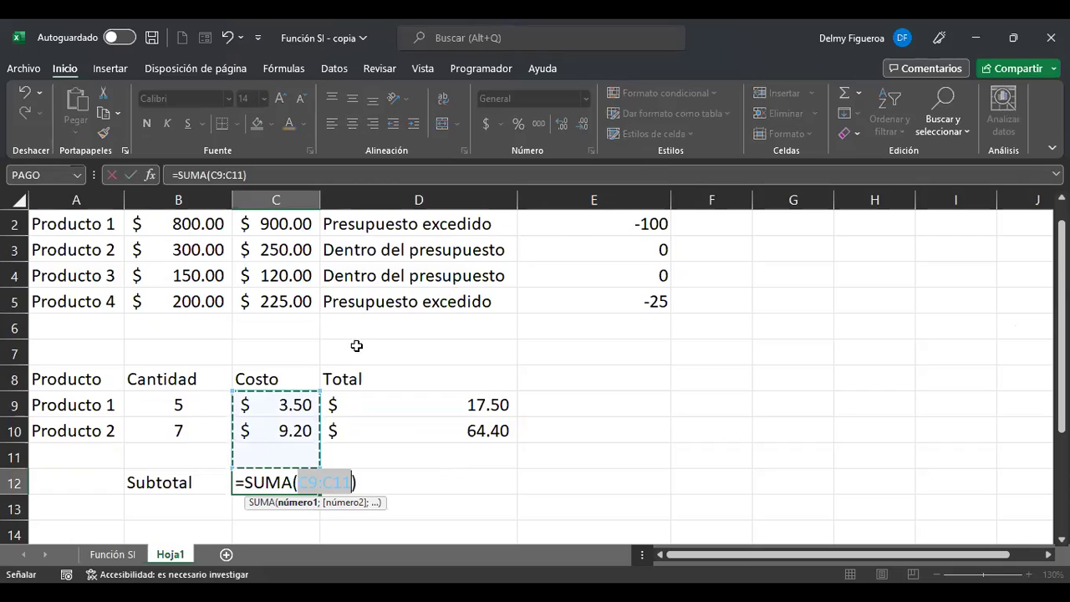
{"action": "left_click", "coordinate": [299, 400]}
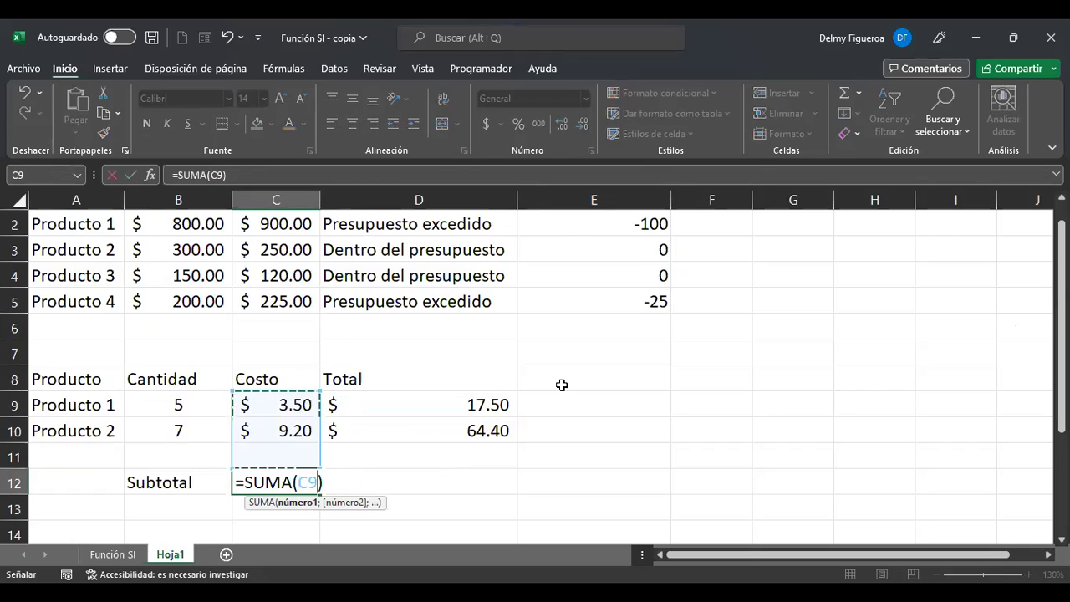
{"action": "key", "text": "ctrl+Return"}
{"action": "key", "text": "ctrl+c"}
{"action": "key", "text": "Right"}
{"action": "key", "text": "Return"}
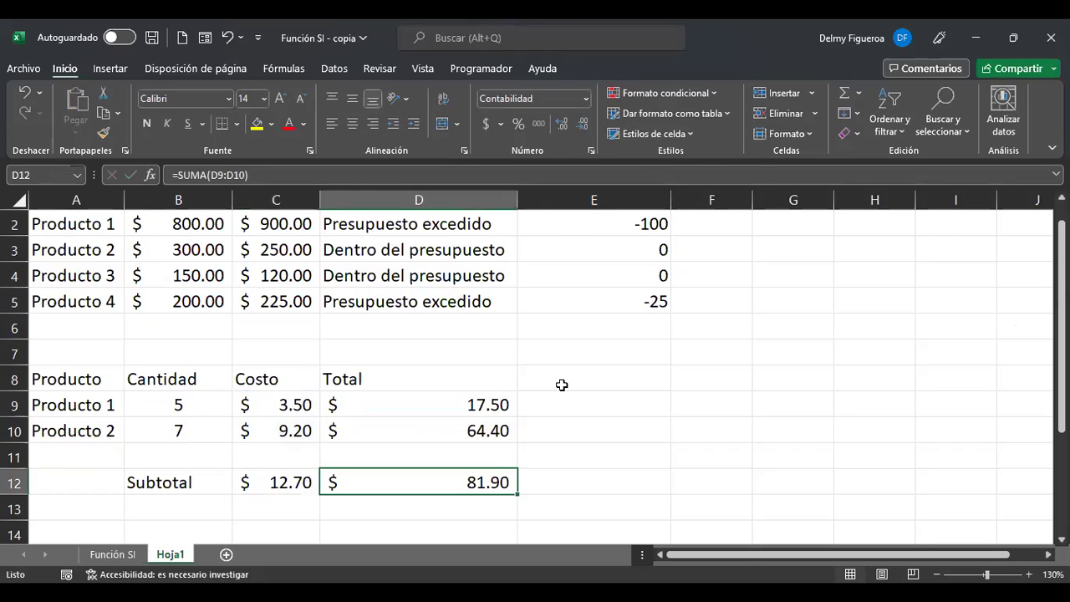
Enter the label Descuento in B13, directly below Subtotal
{"action": "key", "text": "Down"}
{"action": "key", "text": "Left"}
{"action": "key", "text": "Left"}
{"action": "key", "text": "Left"}
{"action": "key", "text": "Down"}
{"action": "key", "text": "Right"}
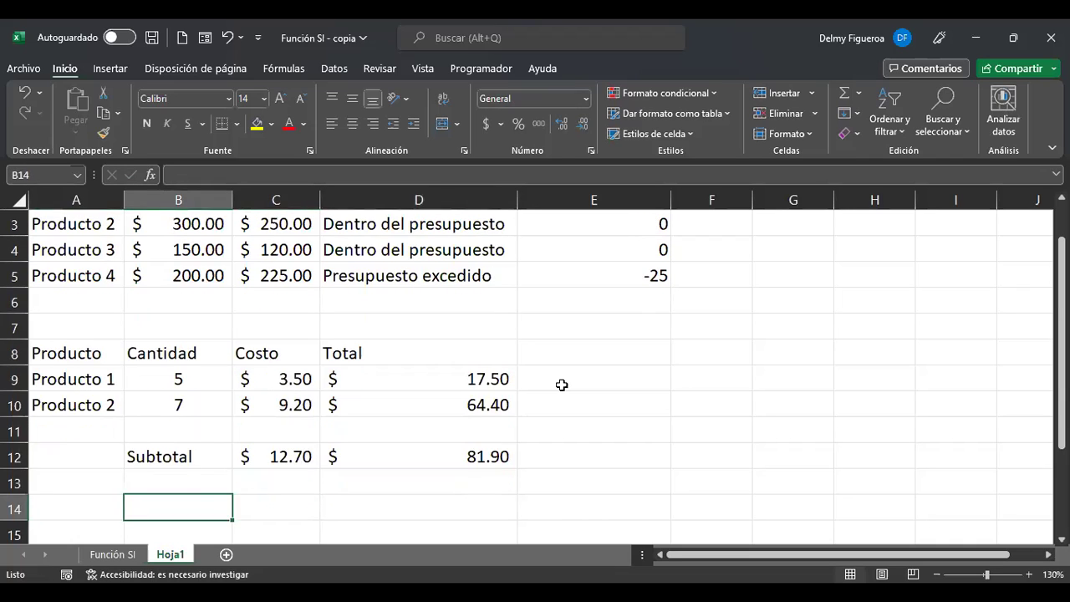
{"action": "key", "text": "Up"}
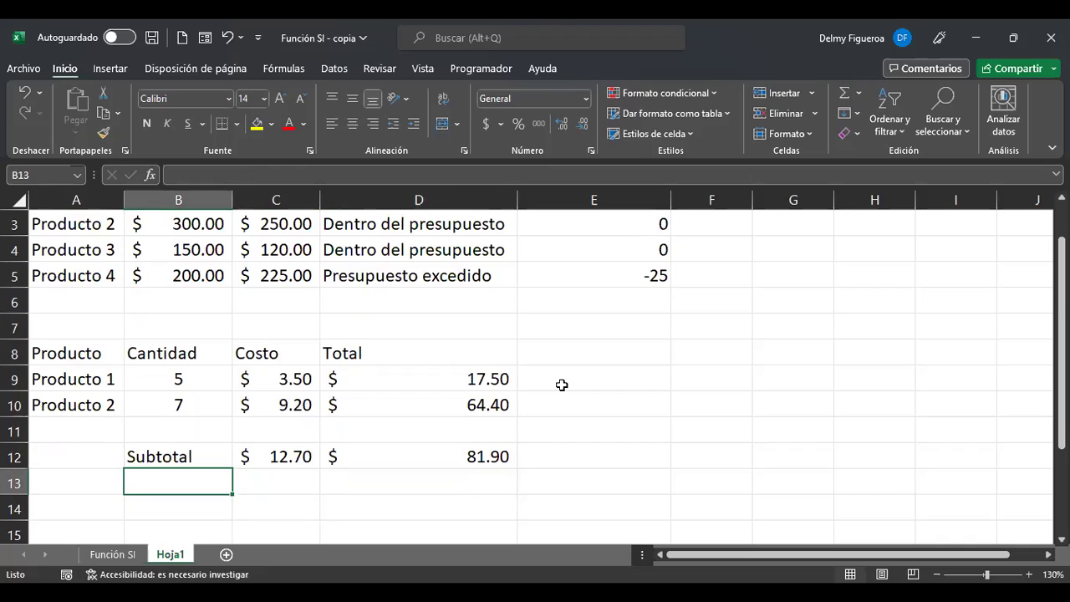
{"action": "type", "text": "Descuento"}
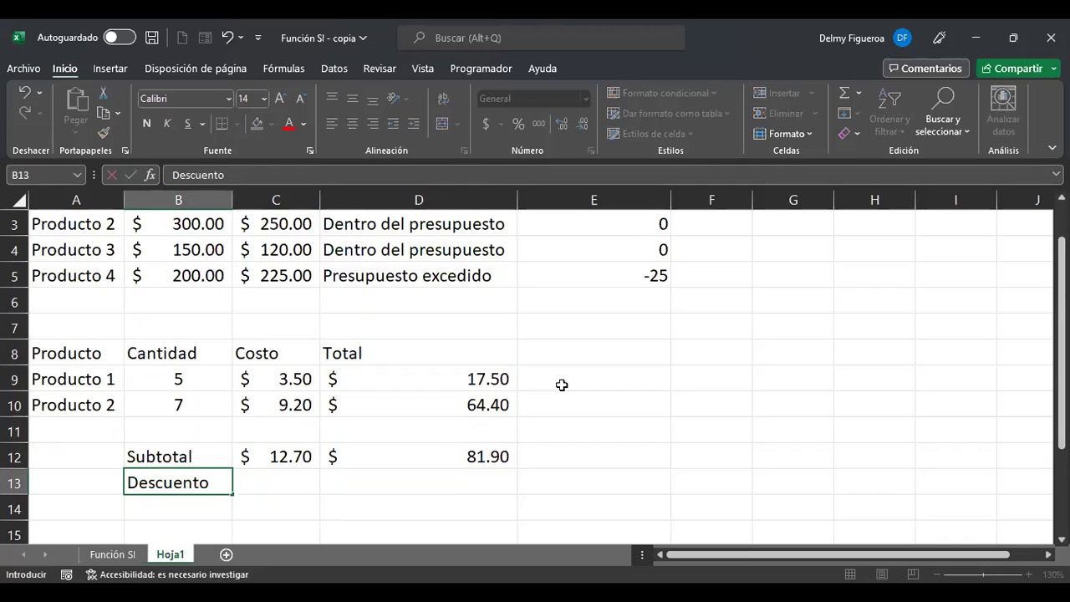
{"action": "key", "text": "Return"}
Enter 3% in C13 as the Descuento rate and add the label Total in B14
{"action": "key", "text": "Up"}
{"action": "key", "text": "Right"}
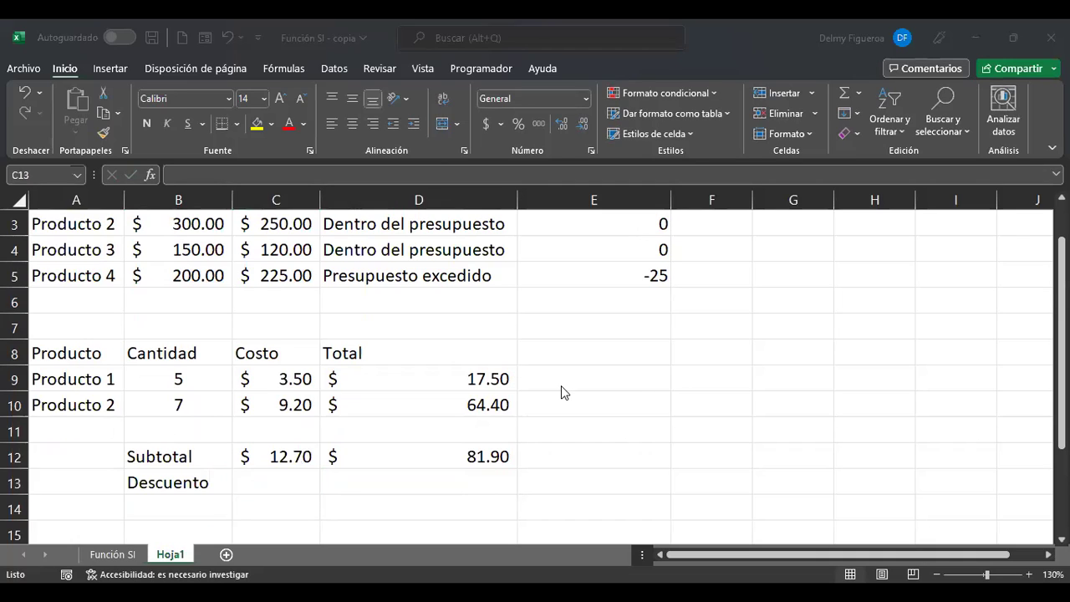
{"action": "left_click", "coordinate": [488, 451]}
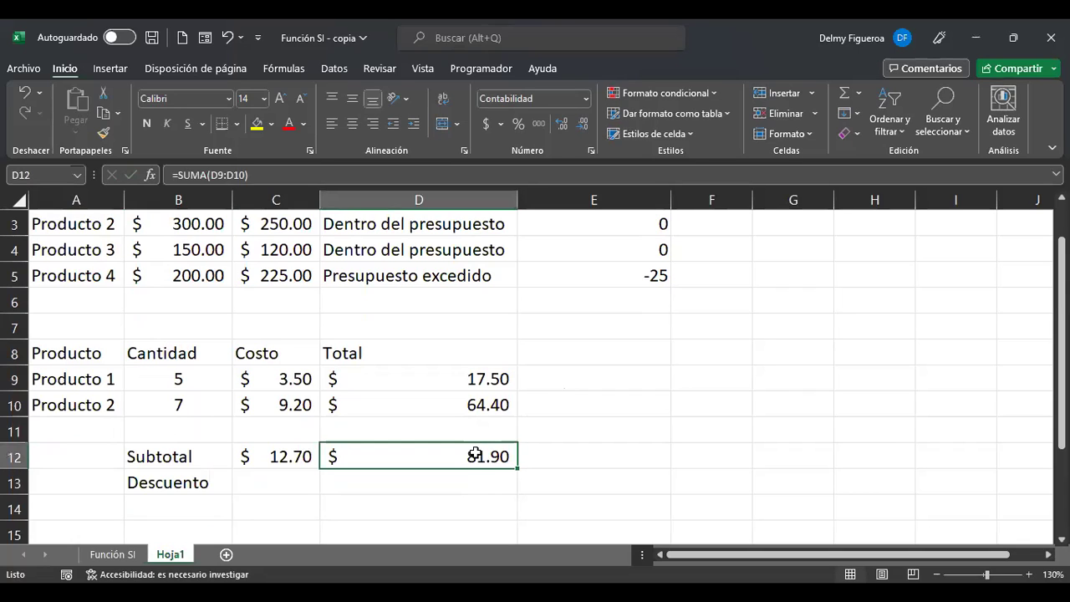
{"action": "left_click", "coordinate": [284, 483]}
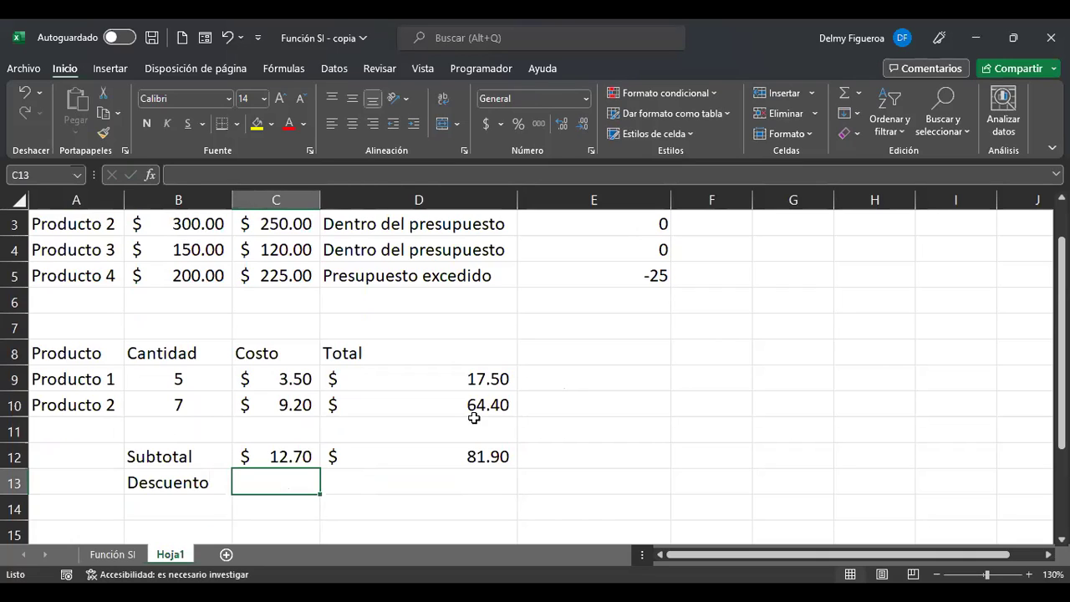
{"action": "type", "text": "3%"}
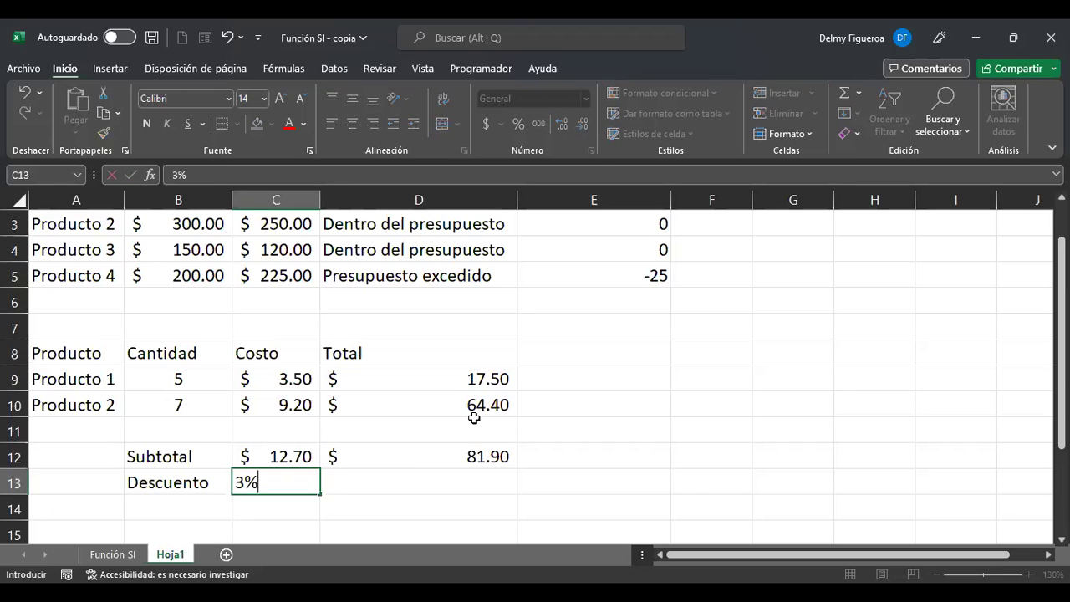
{"action": "key", "text": "Return"}
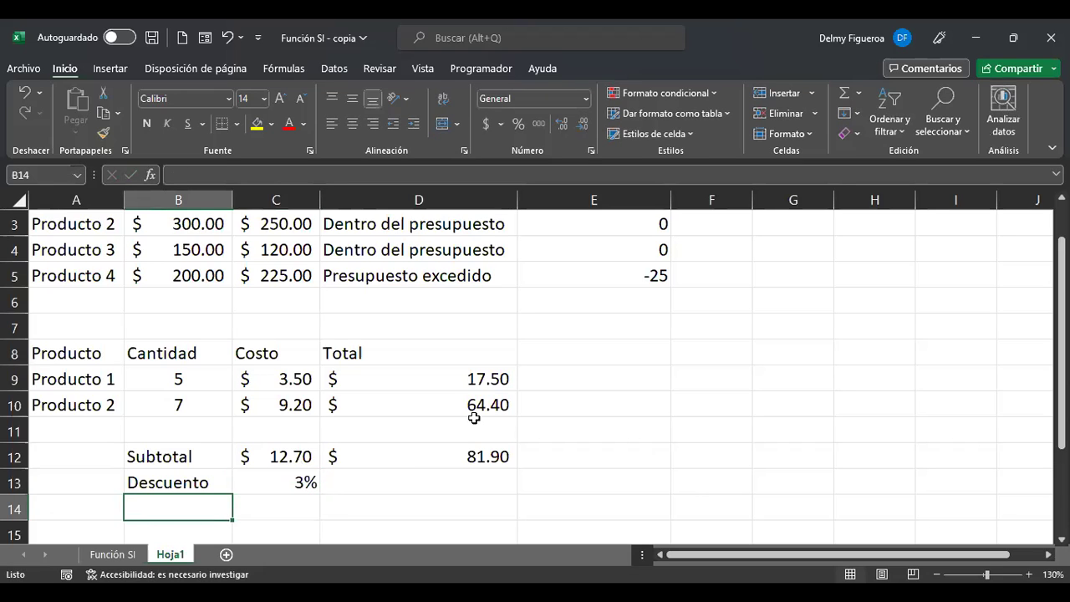
{"action": "type", "text": "Total"}
{"action": "key", "text": "Return"}
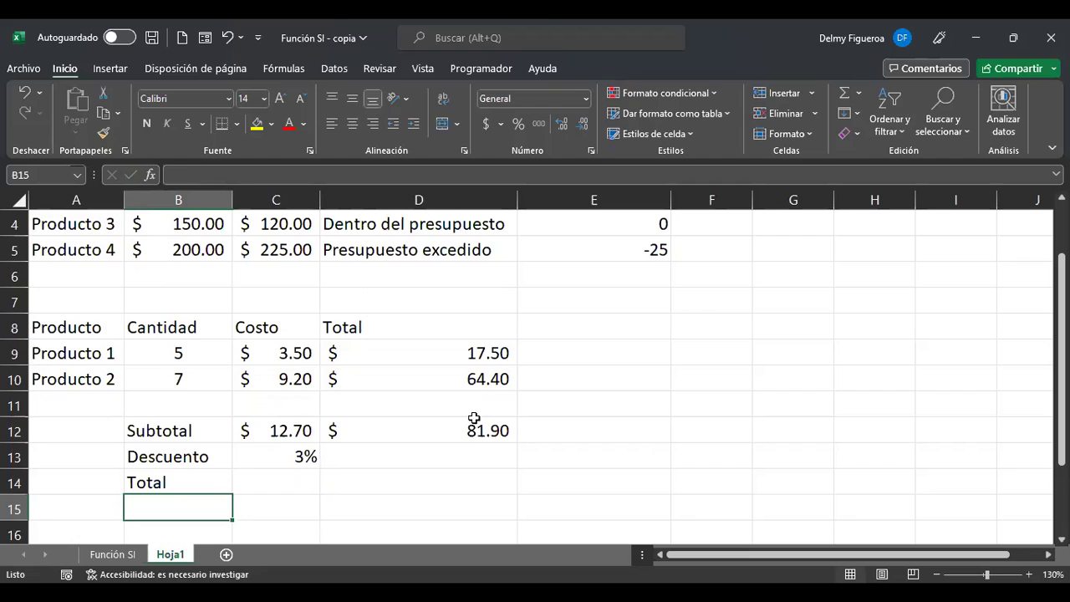
Enter an SI formula in D14 that returns D12*3% when D12>=50 and D12 otherwise
{"action": "key", "text": "Up"}
{"action": "key", "text": "Right"}
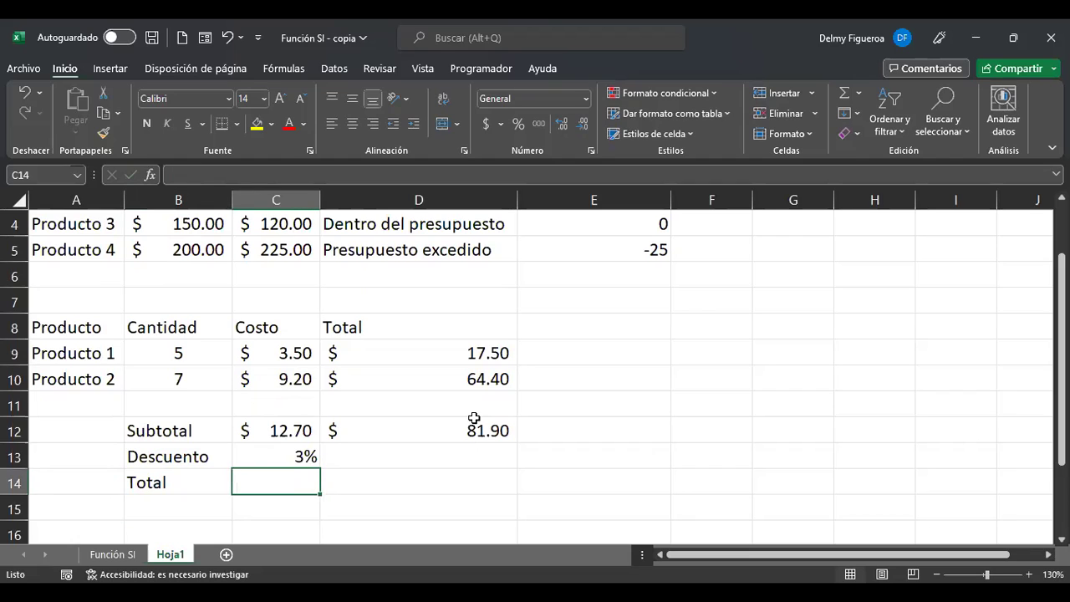
{"action": "key", "text": "Right"}
{"action": "type", "text": "+"}
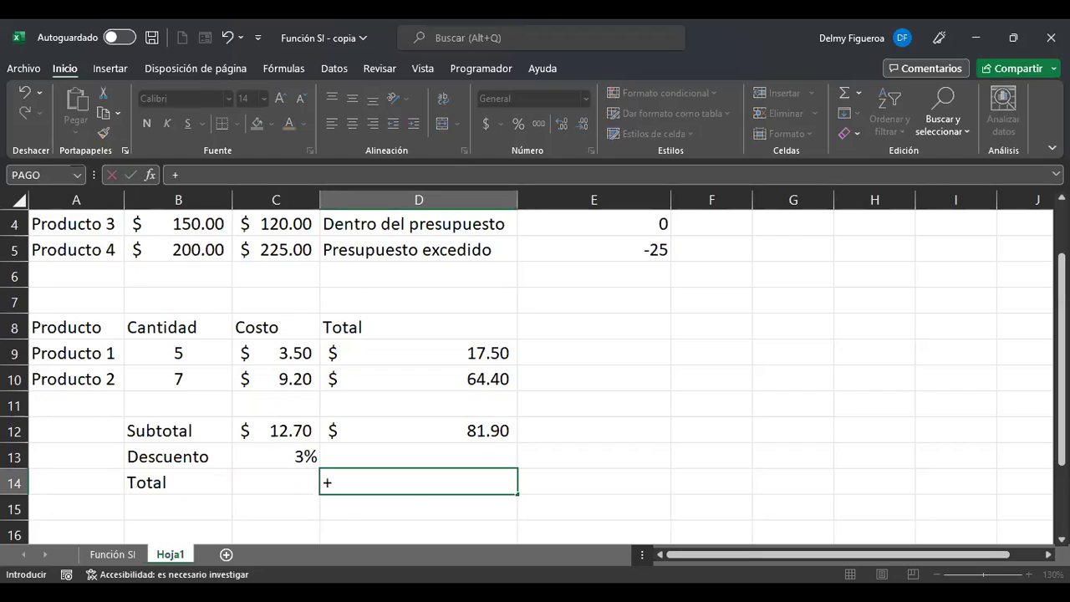
{"action": "type", "text": "si"}
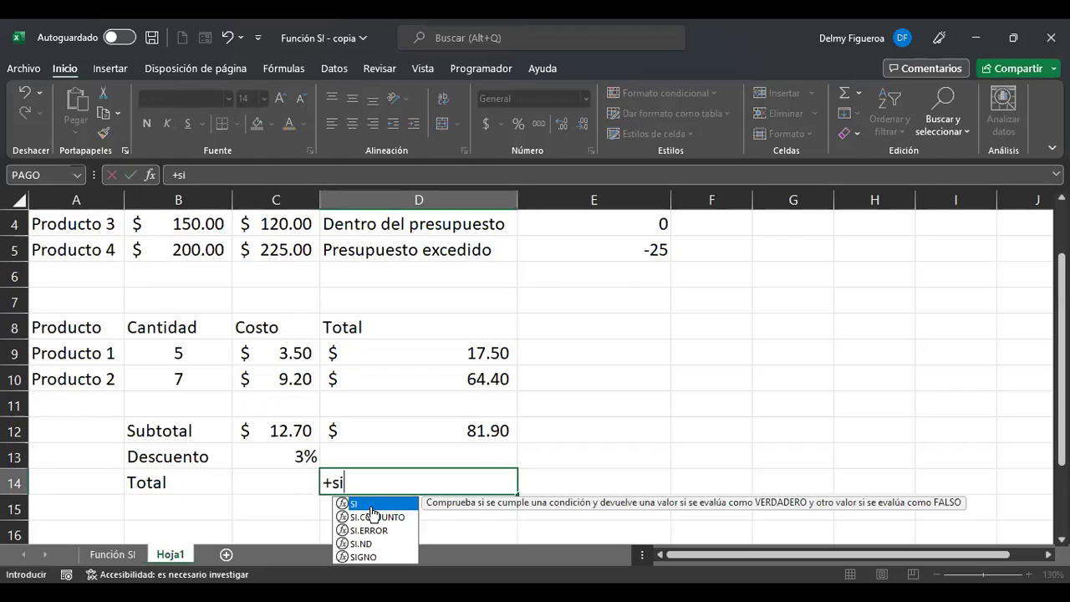
{"action": "key", "text": "Tab"}
{"action": "left_click", "coordinate": [452, 432]}
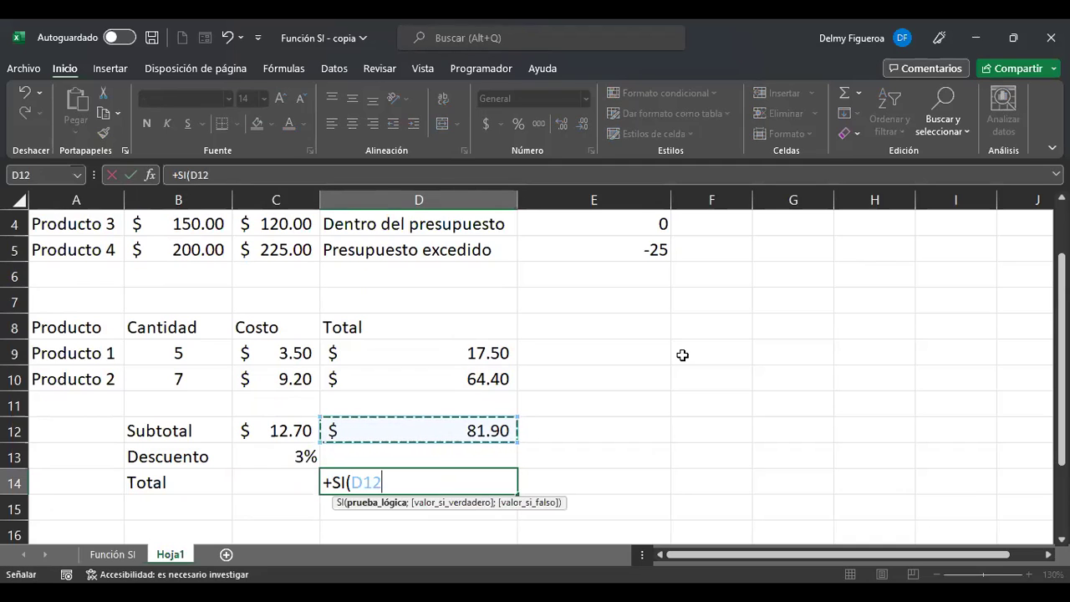
{"action": "type", "text": ">=50"}
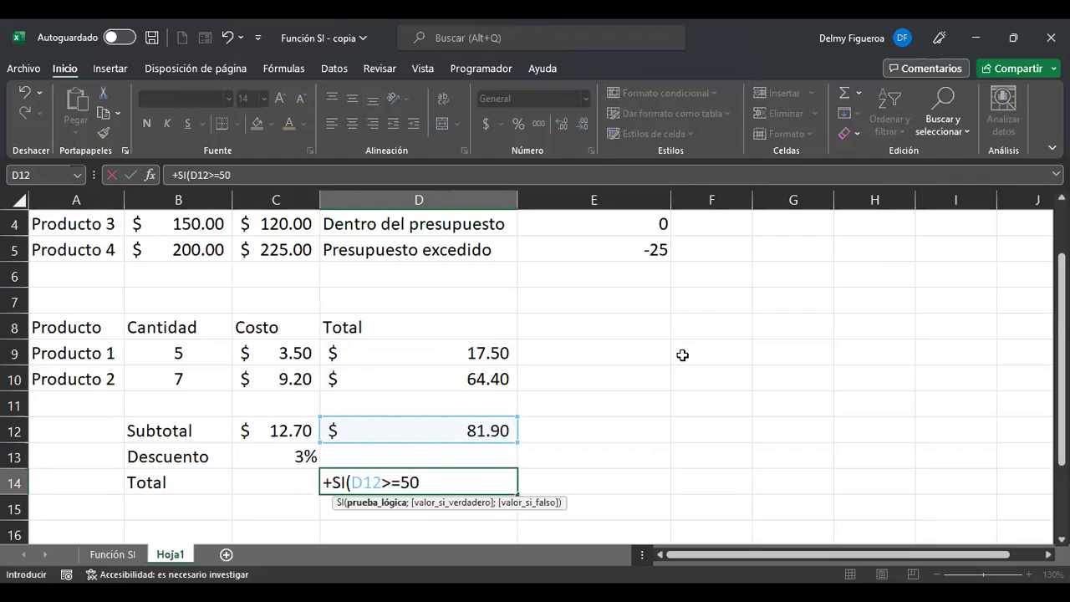
{"action": "type", "text": ";"}
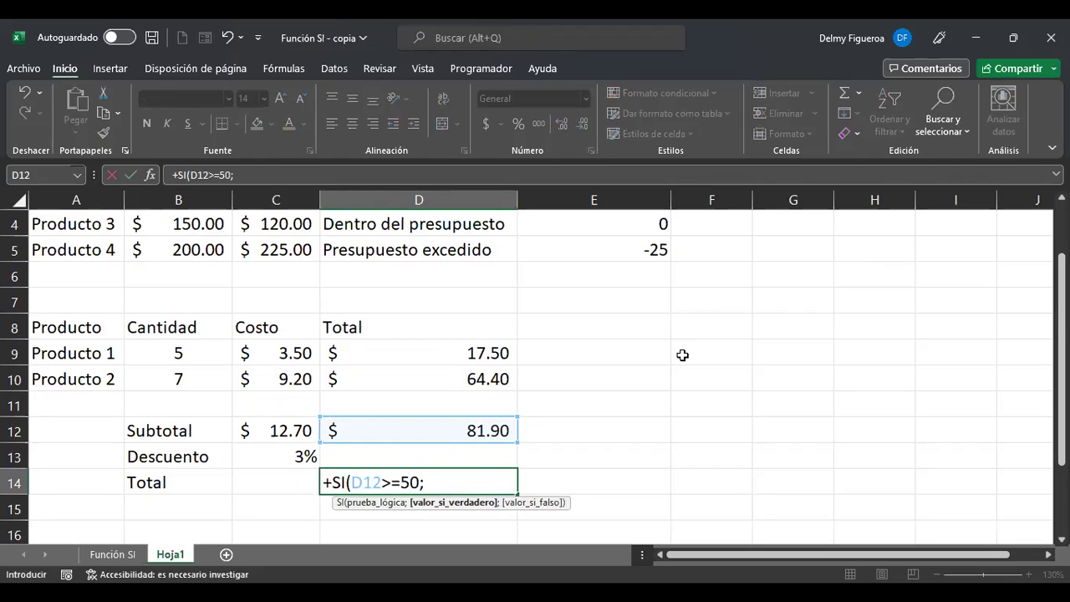
{"action": "left_click", "coordinate": [470, 430]}
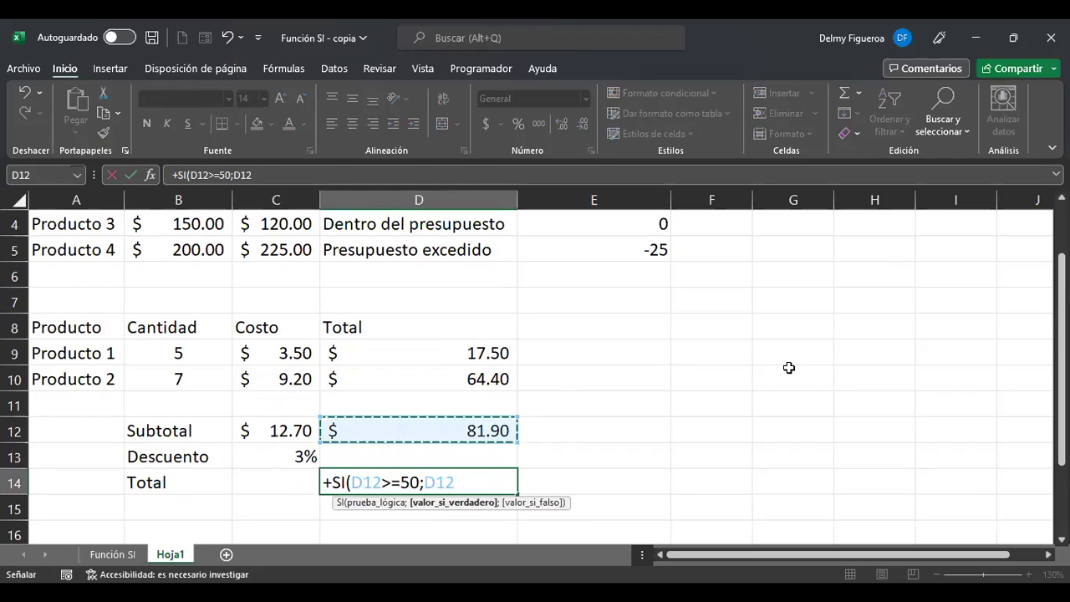
{"action": "type", "text": "*3"}
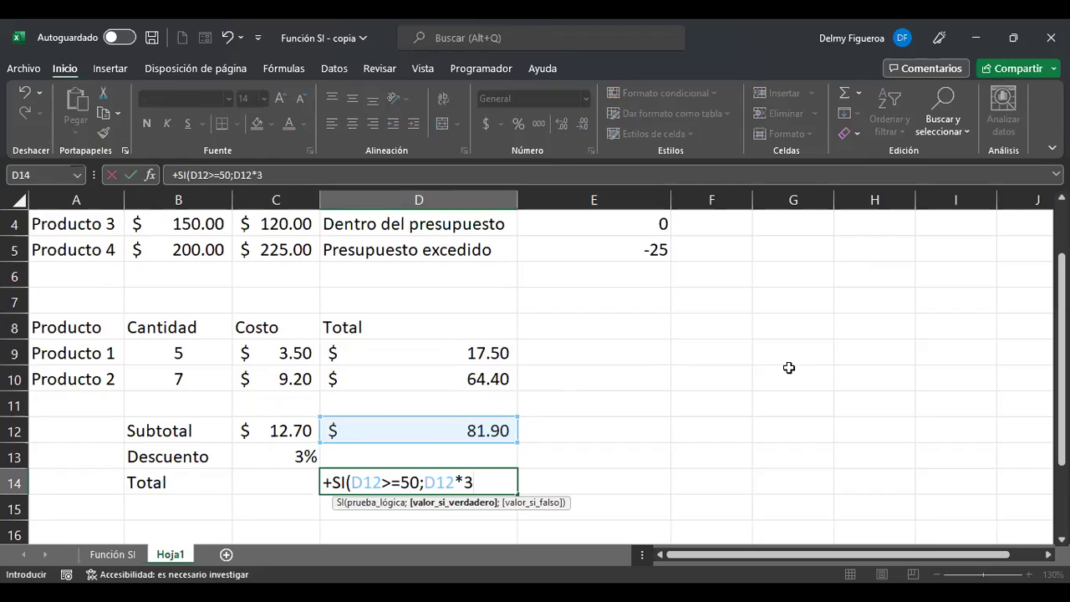
{"action": "type", "text": "%"}
{"action": "type", "text": ";"}
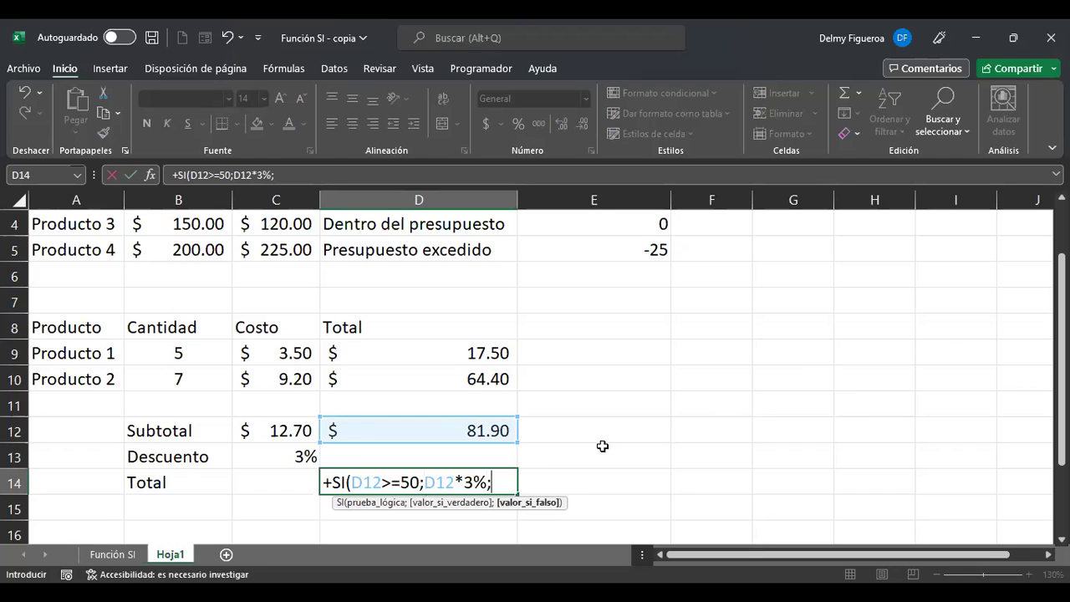
{"action": "left_click", "coordinate": [494, 428]}
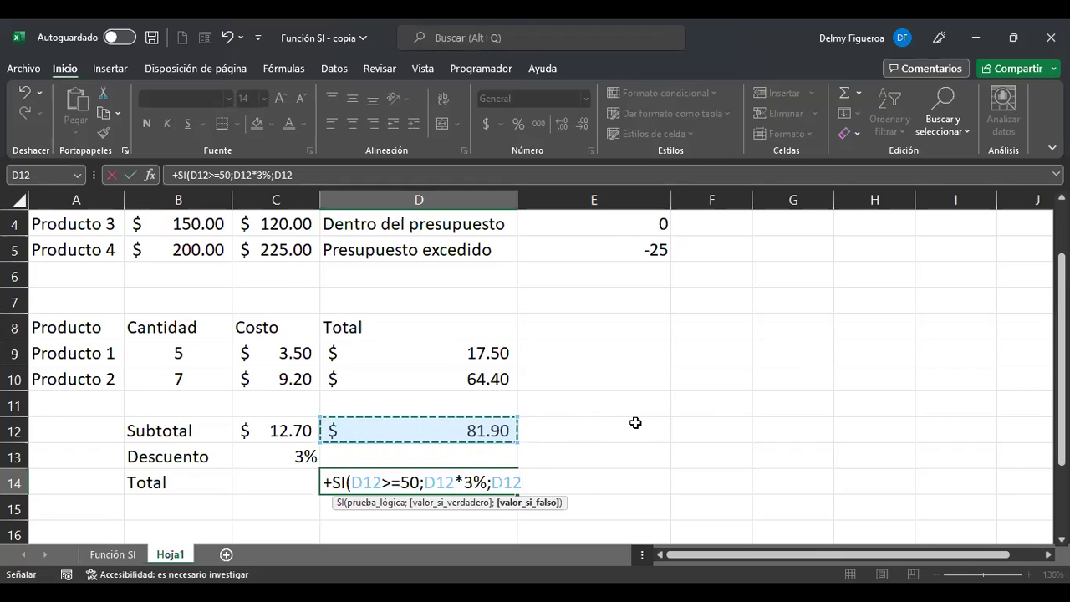
{"action": "key", "text": "ctrl+Return"}
Replace the label in B14 with Menos descuento and enter the label Total in B15
{"action": "scroll", "coordinate": [573, 477], "scroll_direction": "down", "scroll_amount": 2}
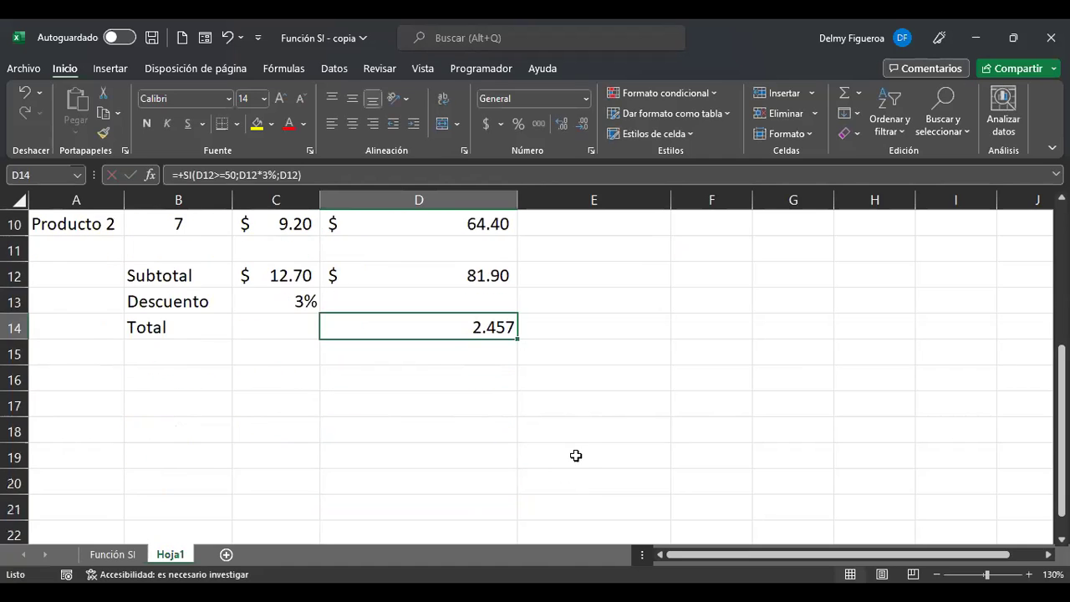
{"action": "scroll", "coordinate": [576, 454], "scroll_direction": "up", "scroll_amount": 1}
{"action": "left_click", "coordinate": [189, 403]}
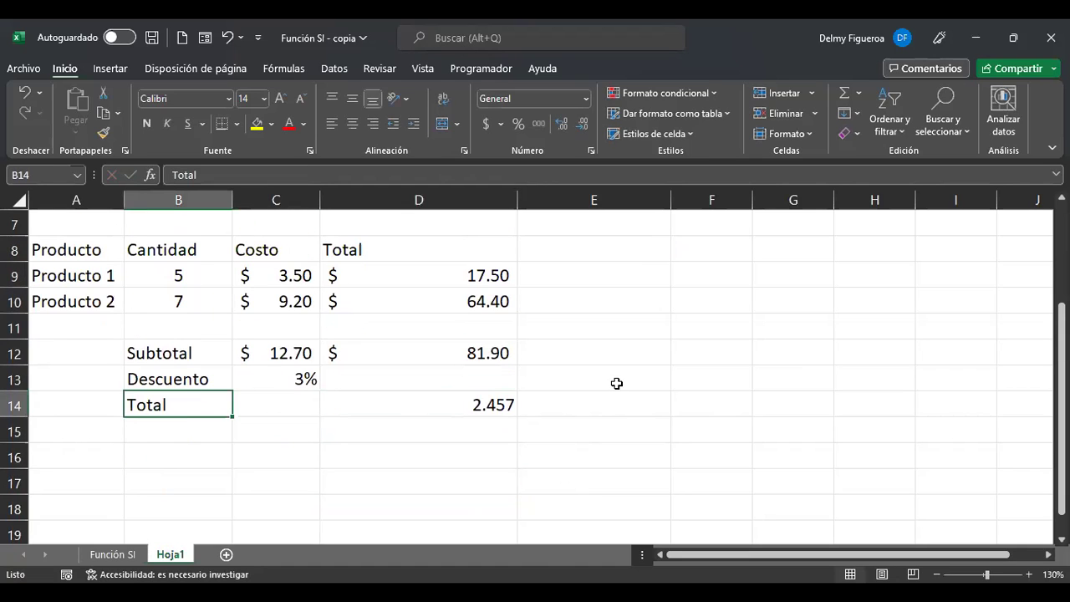
{"action": "type", "text": "Mes"}
{"action": "key", "text": "BackSpace"}
{"action": "type", "text": "nos descuento"}
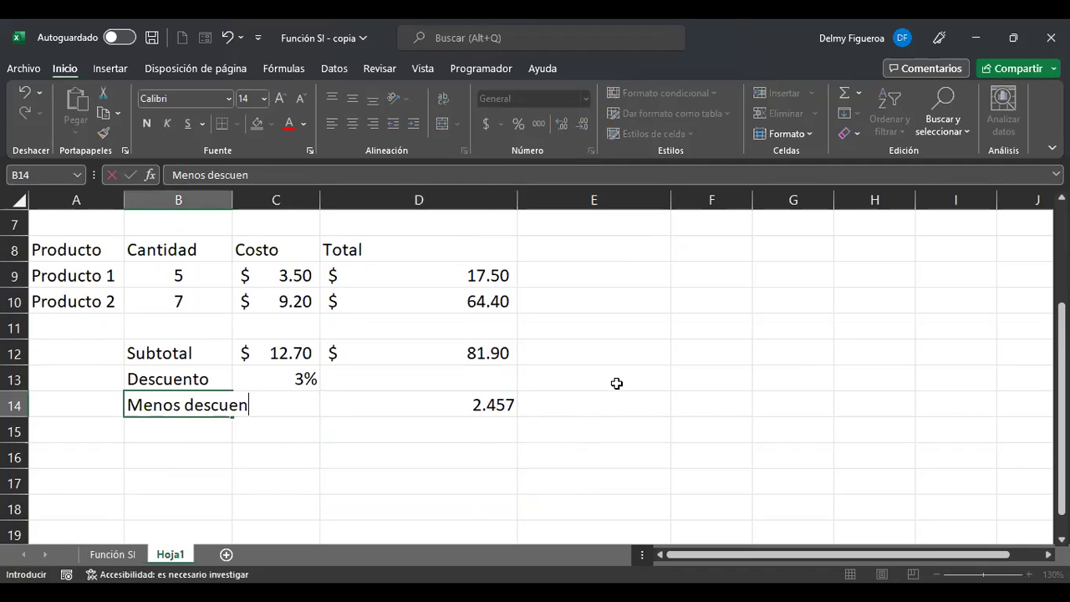
{"action": "key", "text": "Return"}
{"action": "type", "text": "Total"}
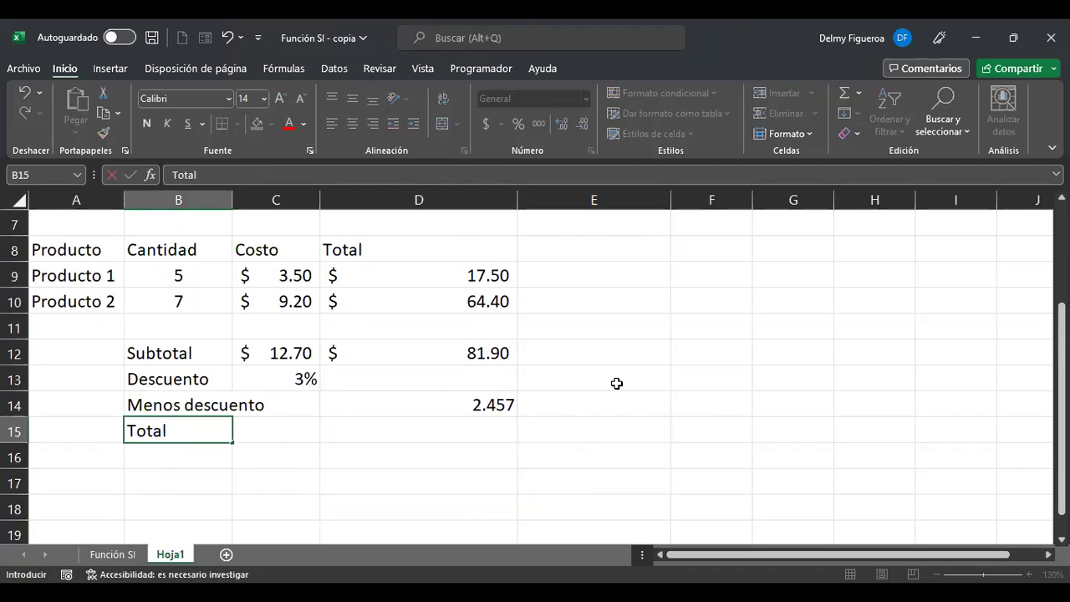
{"action": "key", "text": "Return"}
Calculate the final total in D15 by subtracting the discount from the subtotal with the formula +D12-D14
{"action": "key", "text": "Up"}
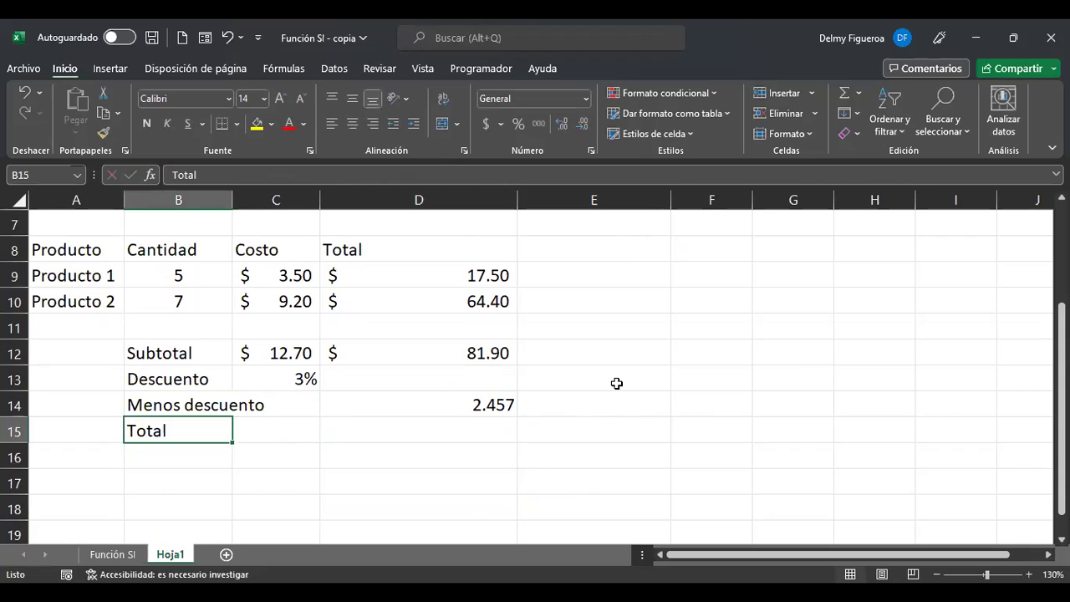
{"action": "key", "text": "Right"}
{"action": "key", "text": "Right"}
{"action": "type", "text": "+"}
{"action": "key", "text": "Up"}
{"action": "key", "text": "Up"}
{"action": "key", "text": "Up"}
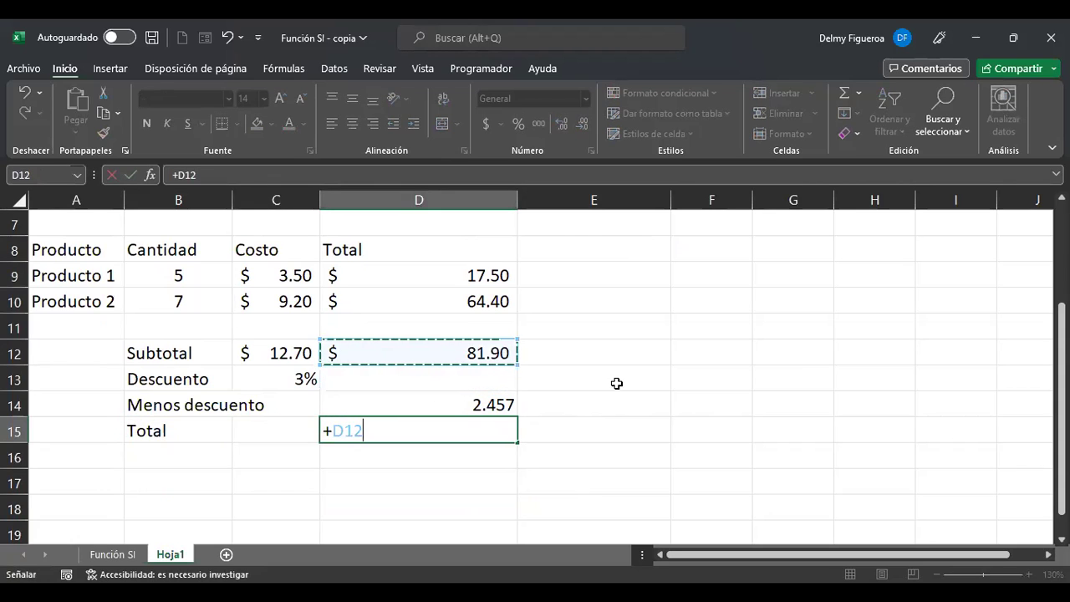
{"action": "type", "text": "-"}
{"action": "left_click", "coordinate": [488, 405]}
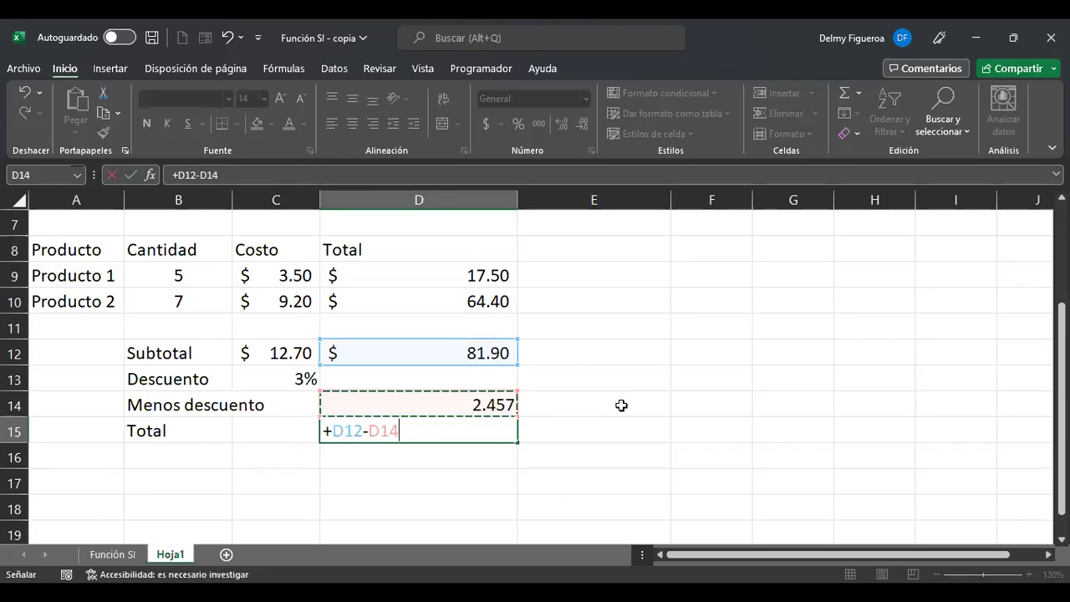
{"action": "key", "text": "Return"}
{"action": "key", "text": "Up"}
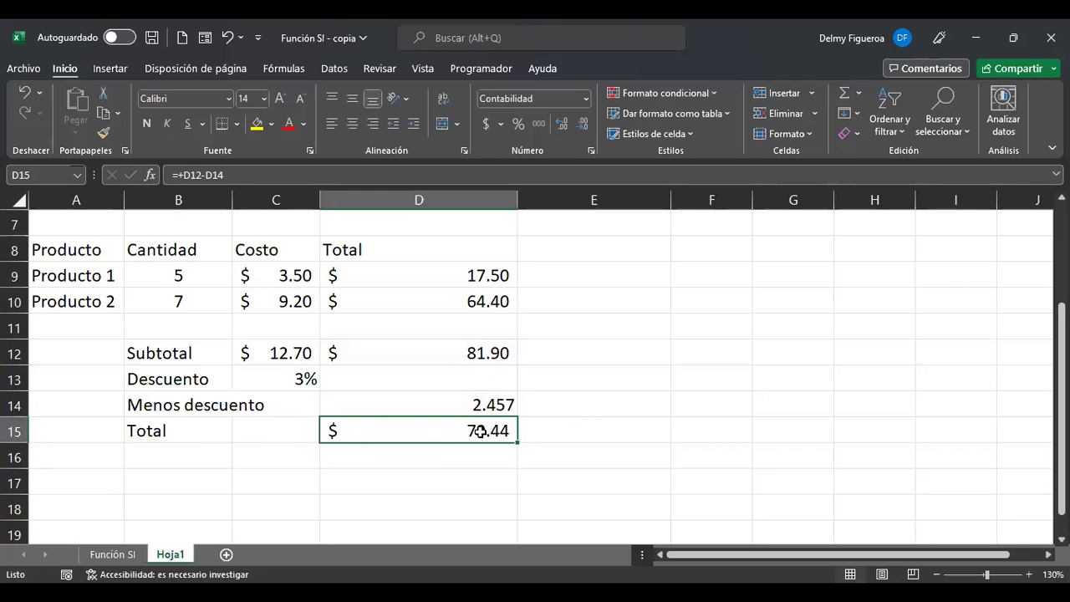
Set the Cantidad of Producto 1 to 1 and of Producto 2 to 2
{"action": "left_click", "coordinate": [179, 275]}
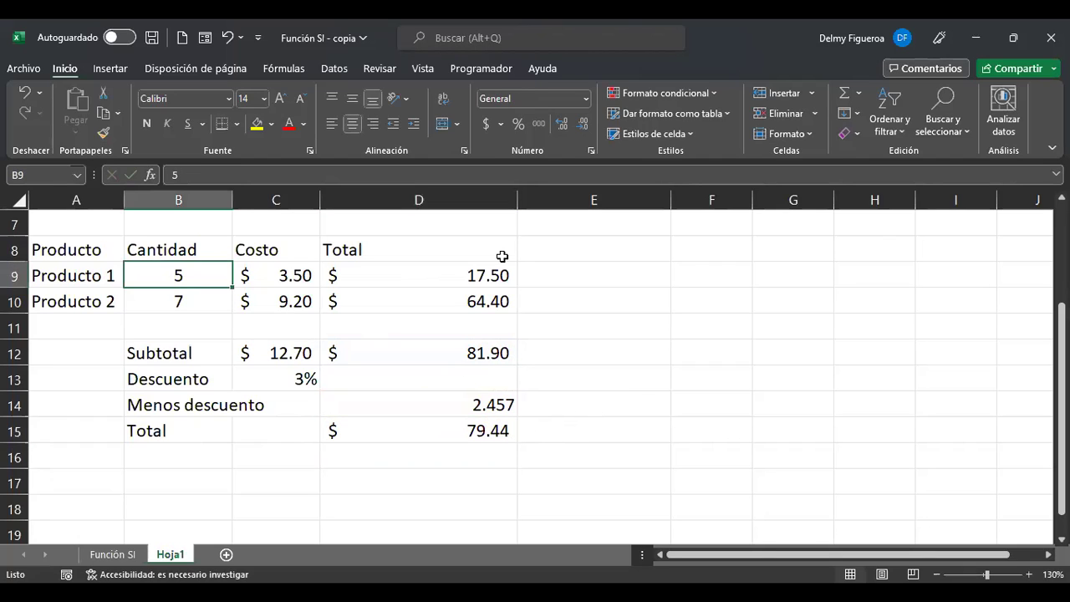
{"action": "key", "text": "F2"}
{"action": "key", "text": "BackSpace"}
{"action": "type", "text": "1"}
{"action": "key", "text": "Tab"}
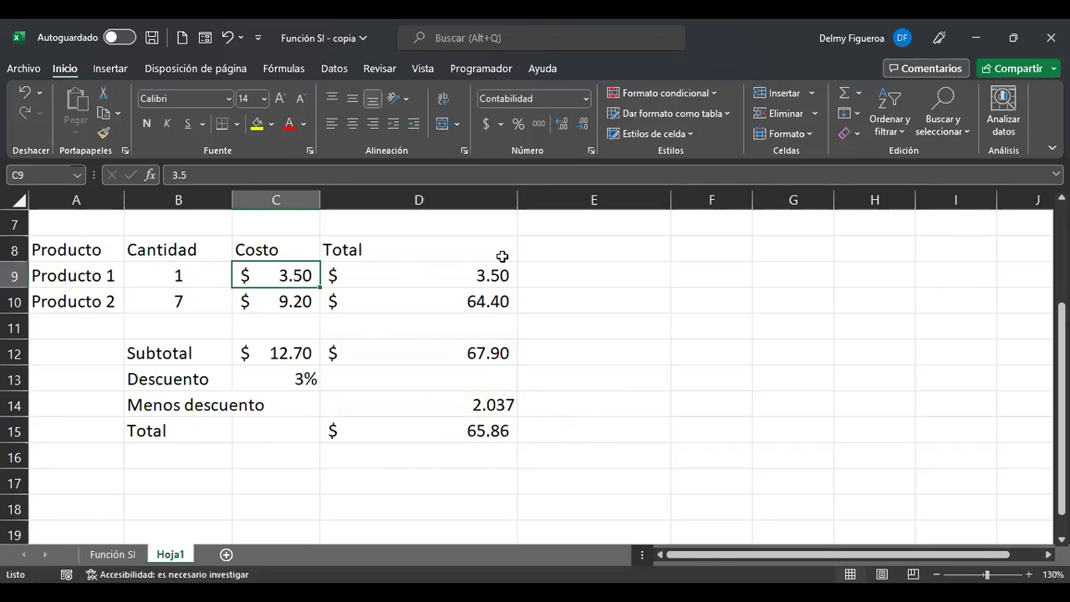
{"action": "key", "text": "Down"}
{"action": "key", "text": "Left"}
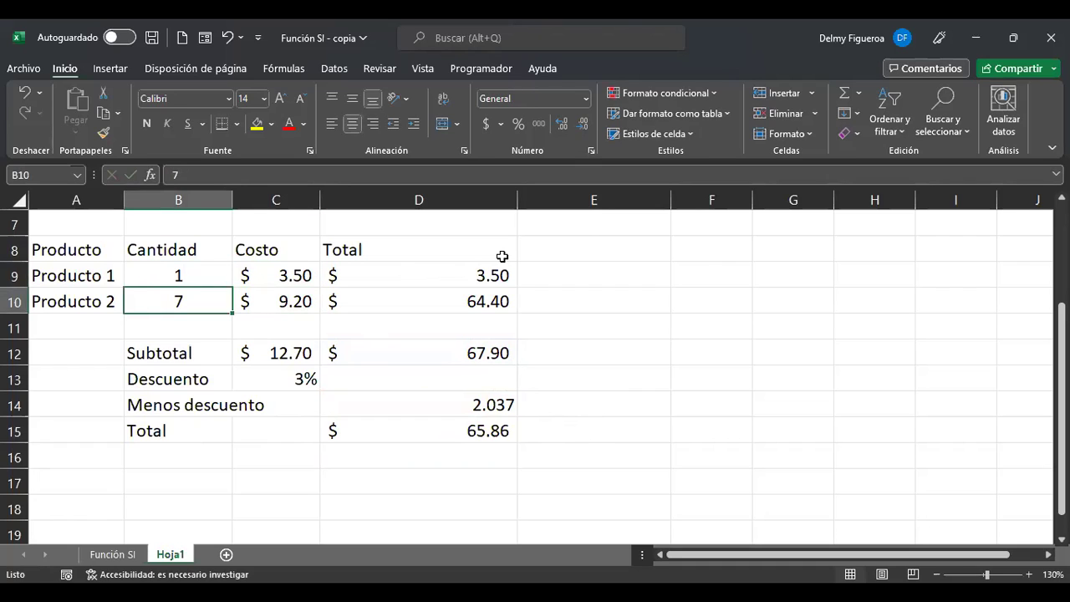
{"action": "type", "text": "2"}
{"action": "key", "text": "Tab"}
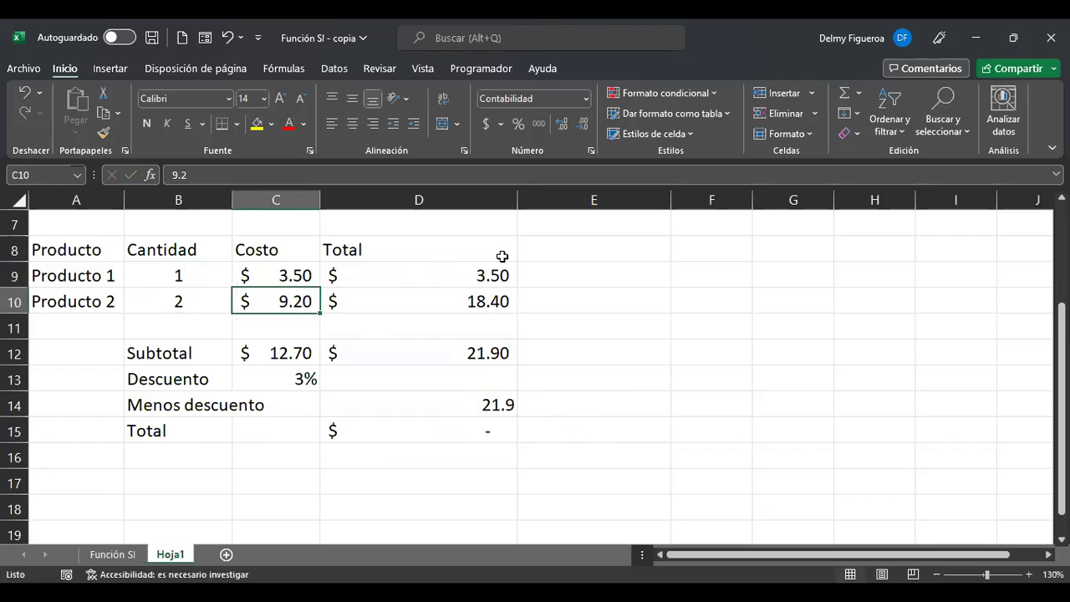
Replace the value-if-false argument of the SI formula in D14 with 0
{"action": "key", "text": "Right"}
{"action": "key", "text": "Right"}
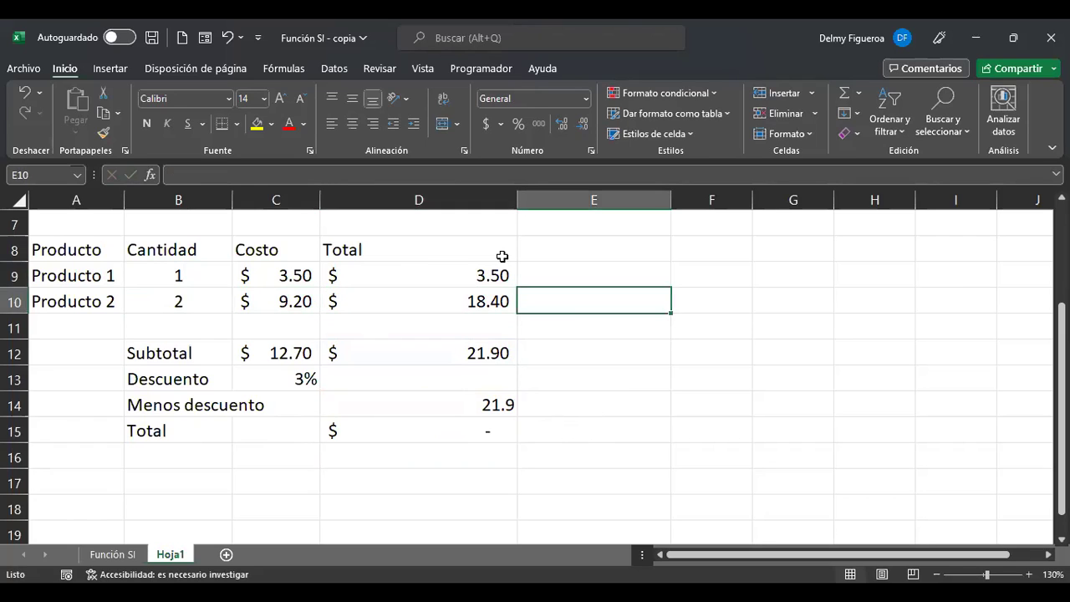
{"action": "key", "text": "Left"}
{"action": "key", "text": "Down"}
{"action": "key", "text": "Down"}
{"action": "key", "text": "Down"}
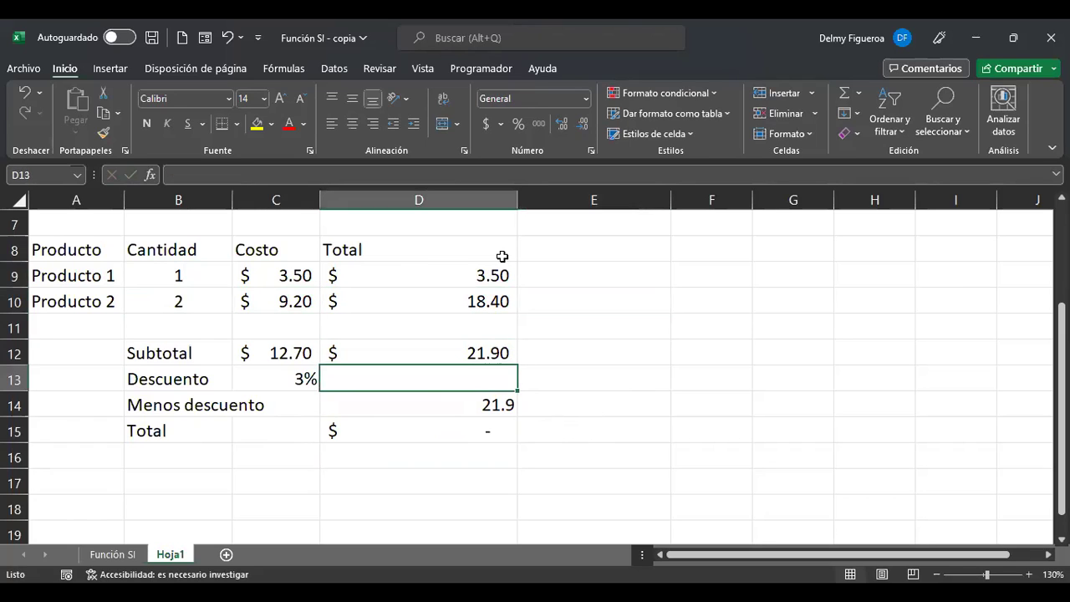
{"action": "key", "text": "Down"}
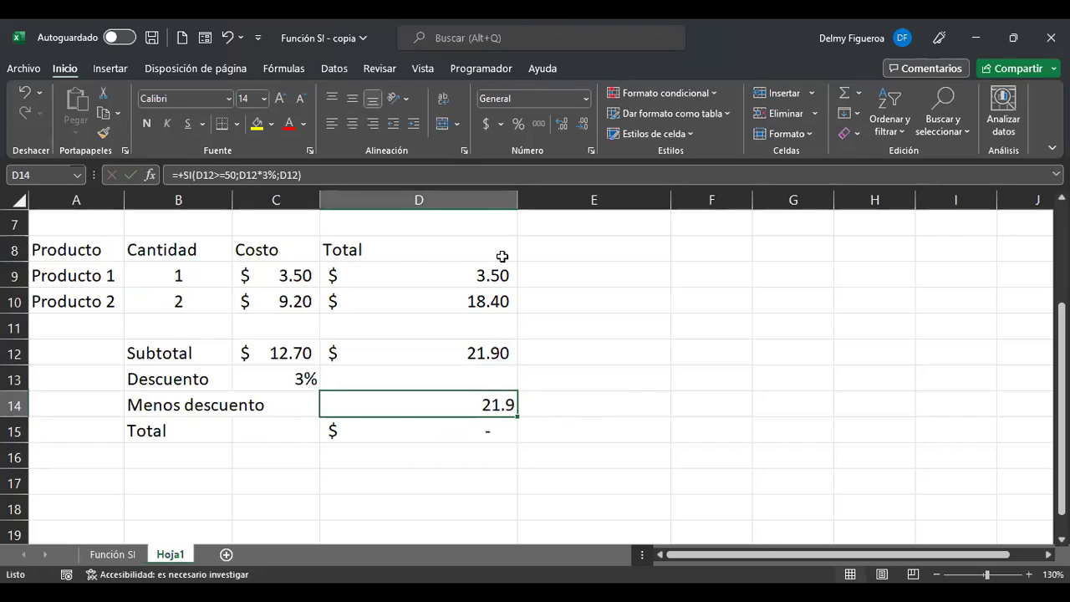
{"action": "key", "text": "F2"}
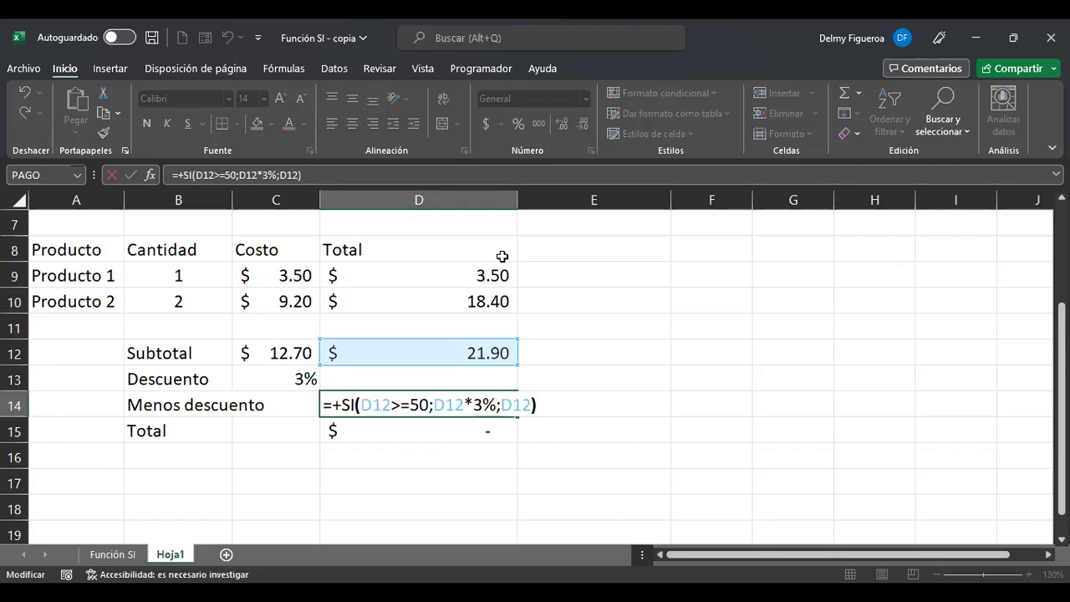
{"action": "key", "text": "Left"}
{"action": "key", "text": "shift+Left"}
{"action": "key", "text": "shift+Left"}
{"action": "key", "text": "shift+Left"}
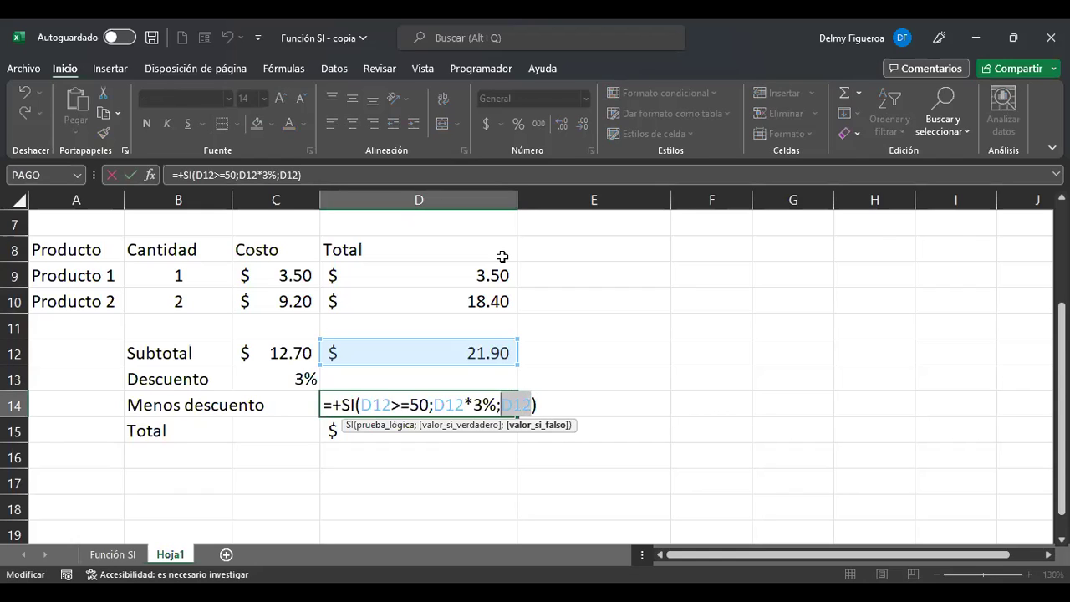
{"action": "key", "text": "Right"}
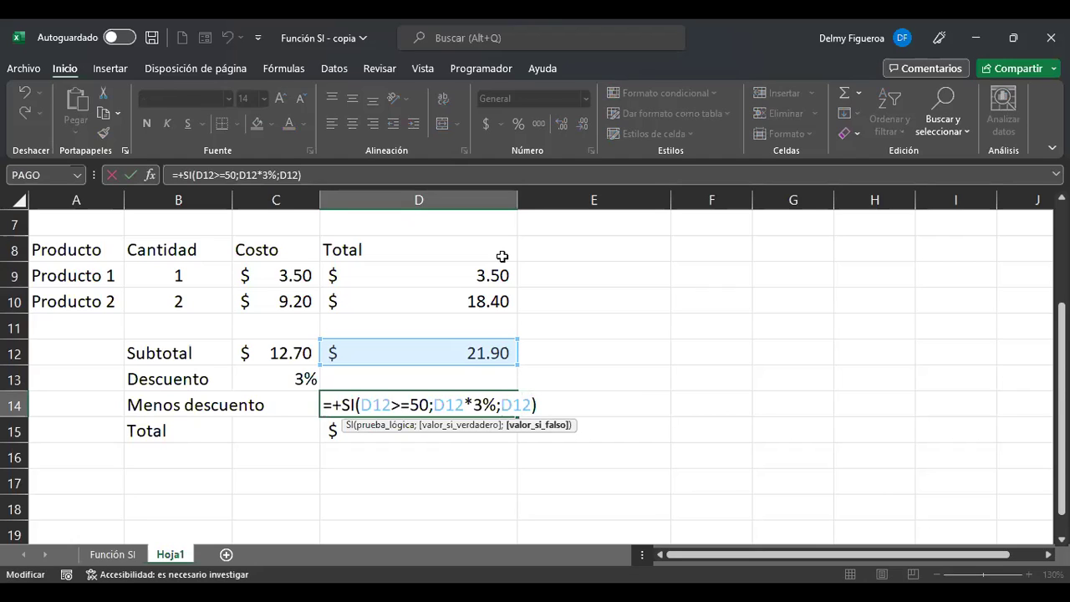
{"action": "key", "text": "Left"}
{"action": "key", "text": "Left"}
{"action": "key", "text": "Left"}
{"action": "key", "text": "Left"}
{"action": "key", "text": "Left"}
{"action": "key", "text": "Left"}
{"action": "key", "text": "Left"}
{"action": "key", "text": "Right"}
{"action": "key", "text": "Right"}
{"action": "key", "text": "Left"}
{"action": "key", "text": "Right"}
{"action": "key", "text": "Right"}
{"action": "key", "text": "Right"}
{"action": "key", "text": "Delete"}
{"action": "key", "text": "Delete"}
{"action": "key", "text": "Delete"}
{"action": "type", "text": "0"}
{"action": "key", "text": "Return"}
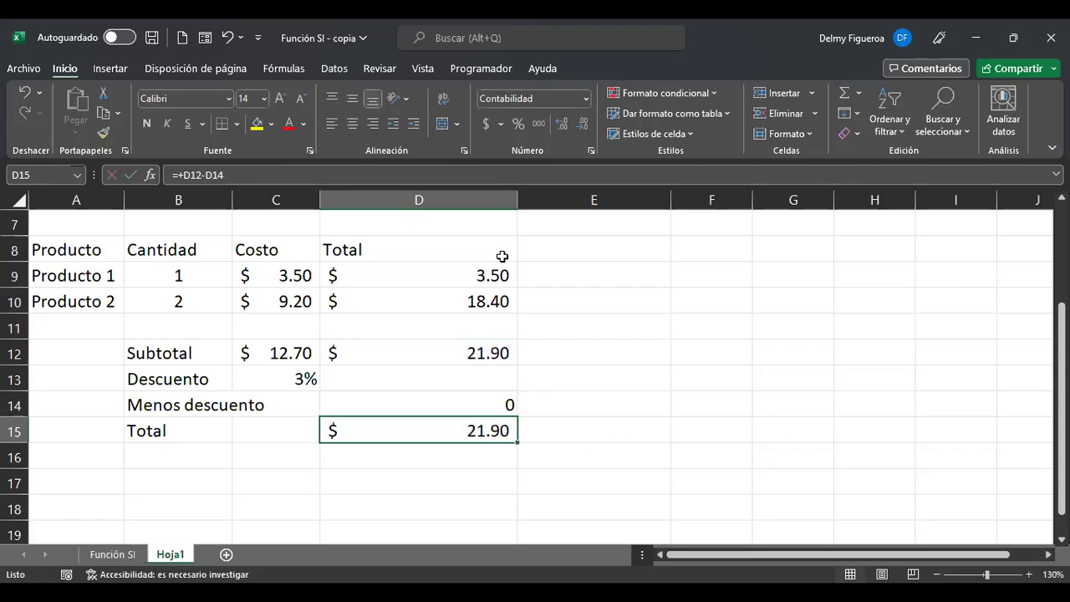
Set the Cantidad of Producto 1 to 5 and of Producto 2 to 7 to test the discount
{"action": "key", "text": "Up"}
{"action": "key", "text": "Up"}
{"action": "key", "text": "Up"}
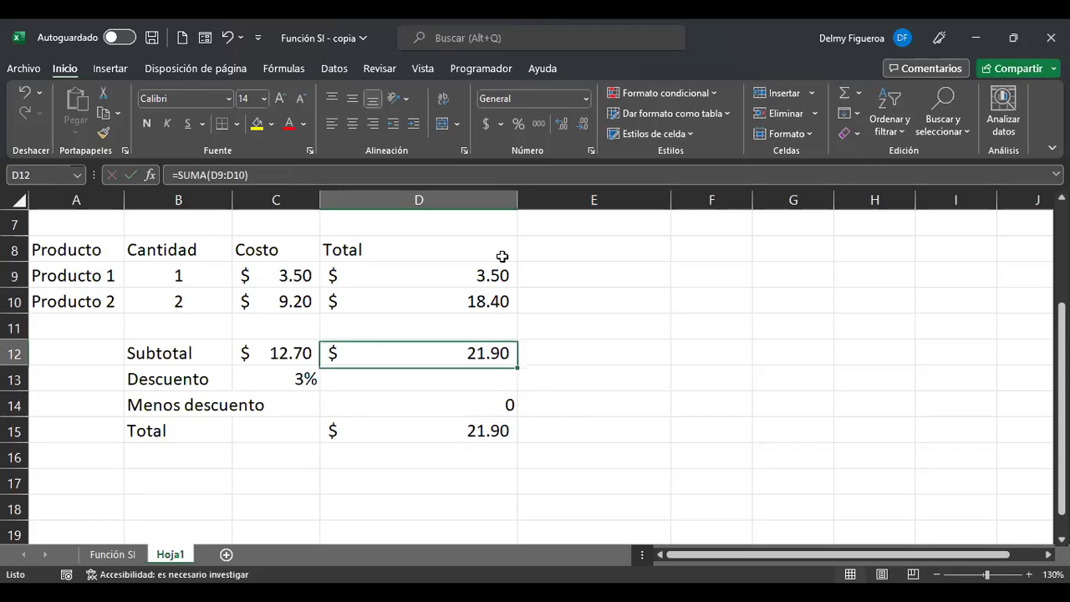
{"action": "key", "text": "Up"}
{"action": "key", "text": "Left"}
{"action": "key", "text": "Left"}
{"action": "key", "text": "Up"}
{"action": "key", "text": "Up"}
{"action": "type", "text": "5"}
{"action": "key", "text": "Return"}
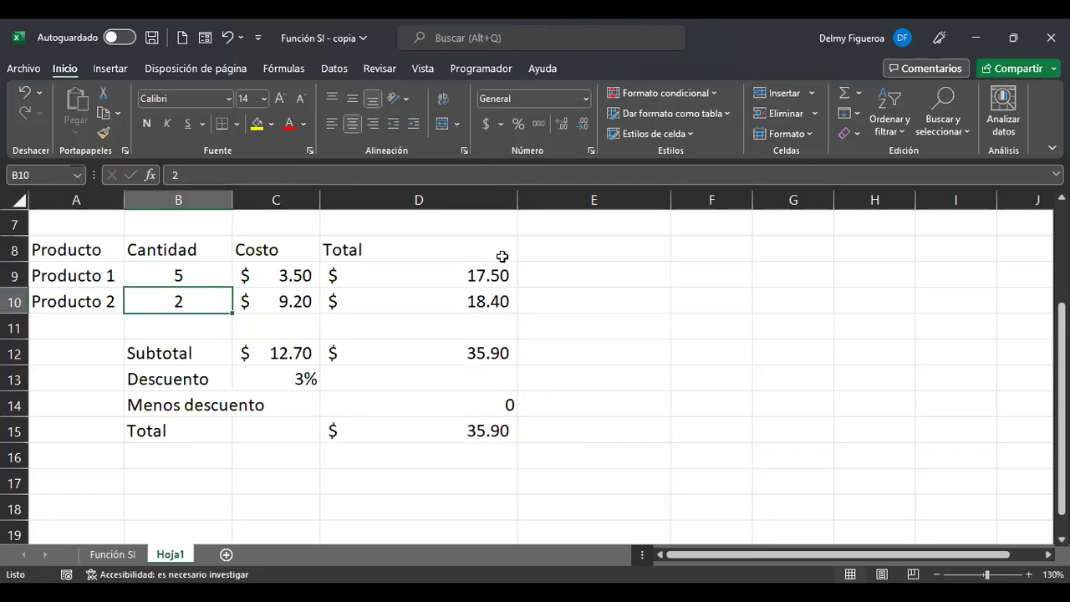
{"action": "type", "text": "7"}
{"action": "key", "text": "Right"}
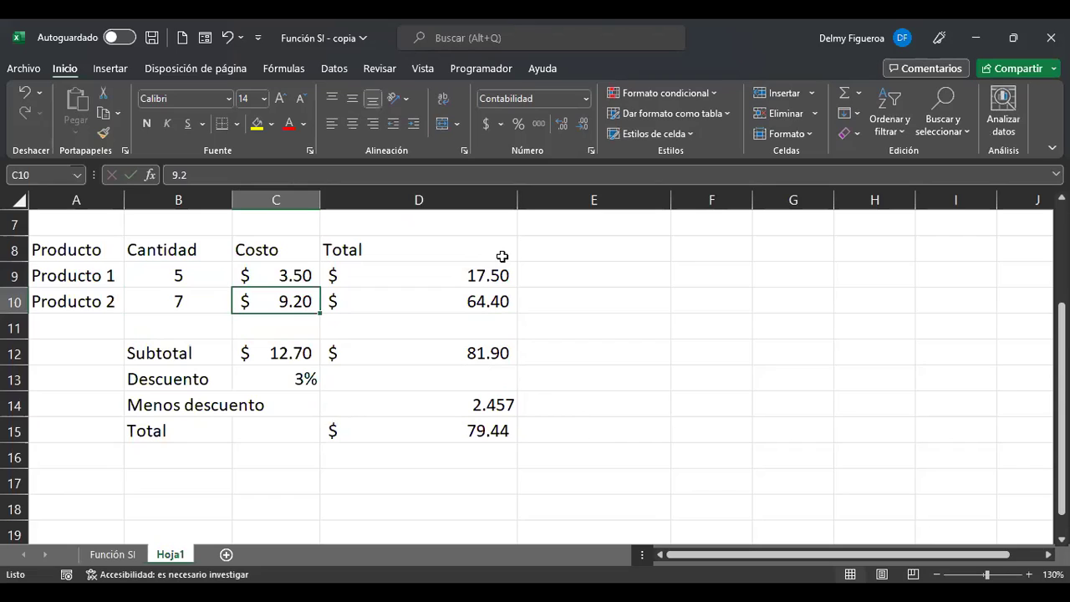
Examine the Subtotal, Menos descuento and Total amounts calculated for the larger quantities
{"action": "key", "text": "Right"}
{"action": "key", "text": "Right"}
{"action": "key", "text": "Down"}
{"action": "key", "text": "Down"}
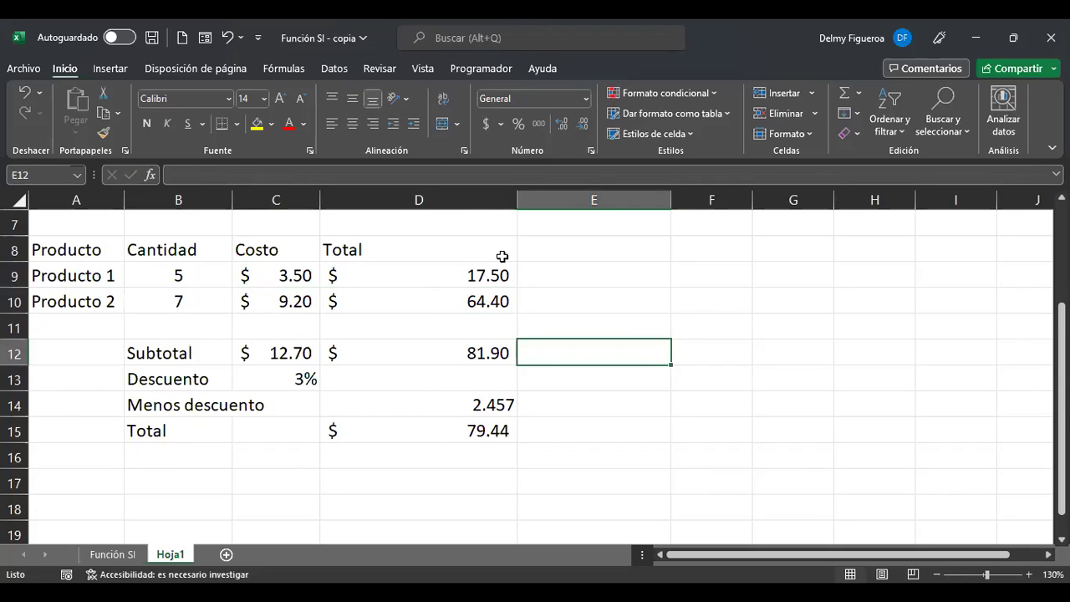
{"action": "key", "text": "Left"}
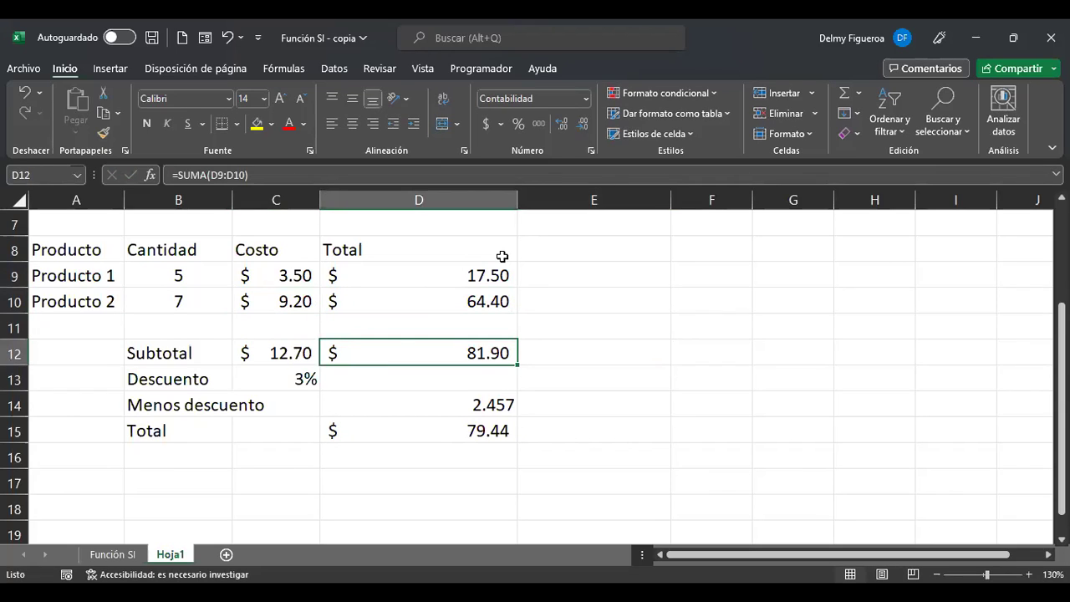
{"action": "key", "text": "Down"}
{"action": "key", "text": "Left"}
{"action": "key", "text": "Down"}
{"action": "key", "text": "Right"}
{"action": "key", "text": "Right"}
{"action": "key", "text": "Down"}
{"action": "key", "text": "Left"}
Set the Cantidad back to 1 for Producto 1 and 2 for Producto 2
{"action": "key", "text": "Up"}
{"action": "key", "text": "Up"}
{"action": "key", "text": "Up"}
{"action": "key", "text": "Up"}
{"action": "key", "text": "Up"}
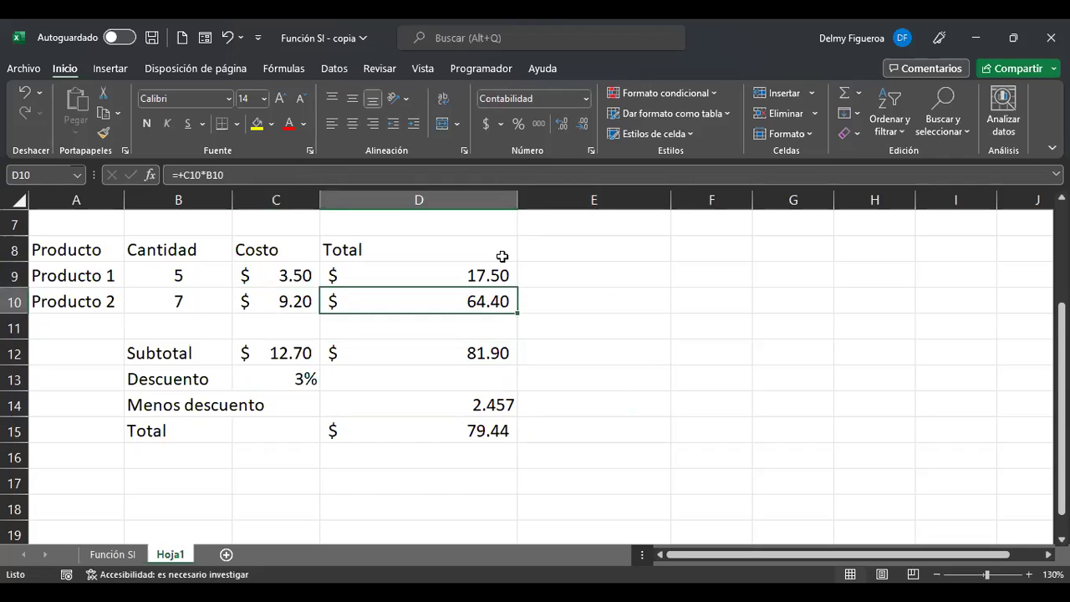
{"action": "key", "text": "Up"}
{"action": "key", "text": "Left"}
{"action": "key", "text": "Left"}
{"action": "type", "text": "1"}
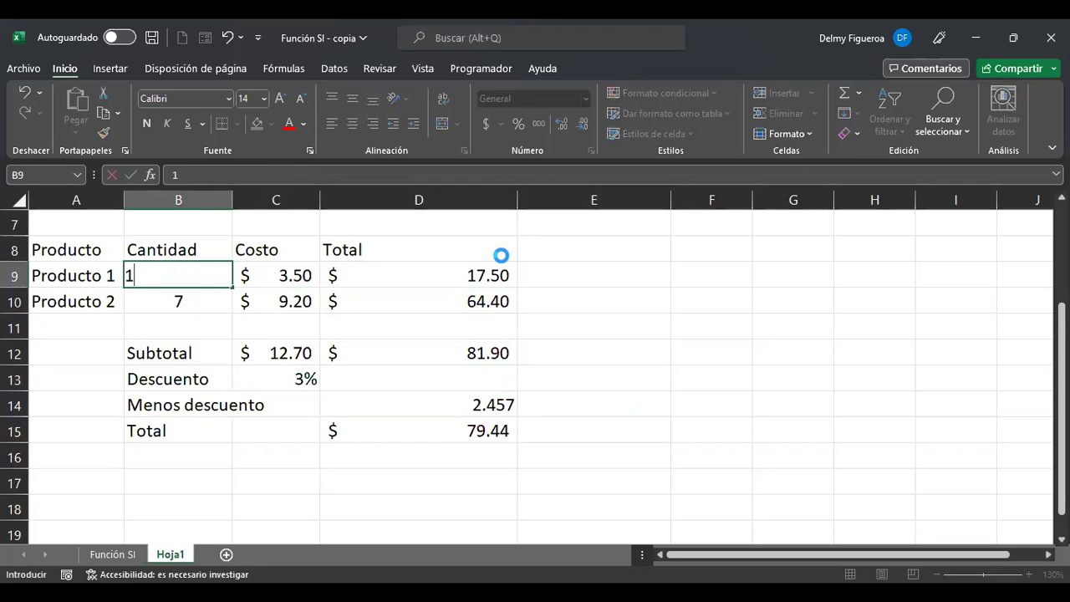
{"action": "key", "text": "Return"}
{"action": "type", "text": "2"}
{"action": "key", "text": "Right"}
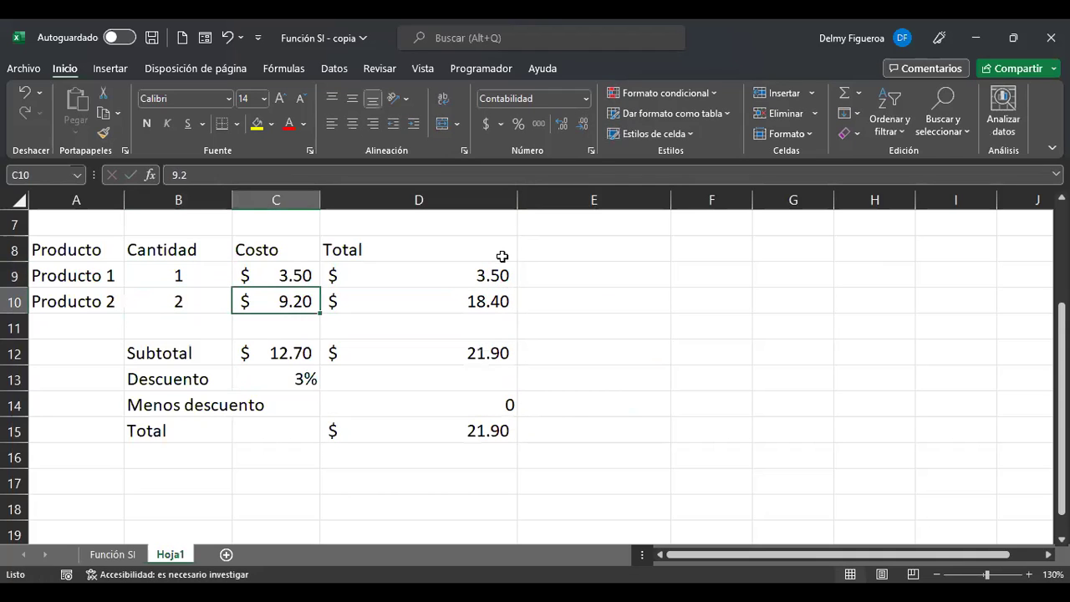
Check the discount and total for the smaller quantities, and review the value-if-true and value-if-false arguments of the SI formula in D14
{"action": "key", "text": "Right"}
{"action": "key", "text": "Down"}
{"action": "key", "text": "Down"}
{"action": "key", "text": "Down"}
{"action": "key", "text": "Down"}
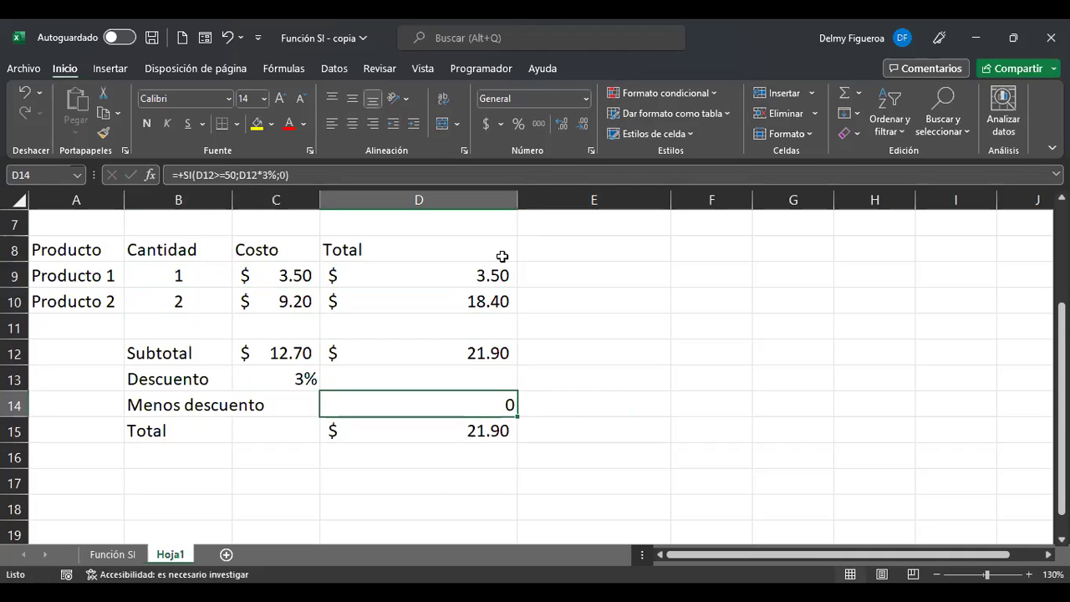
{"action": "key", "text": "Down"}
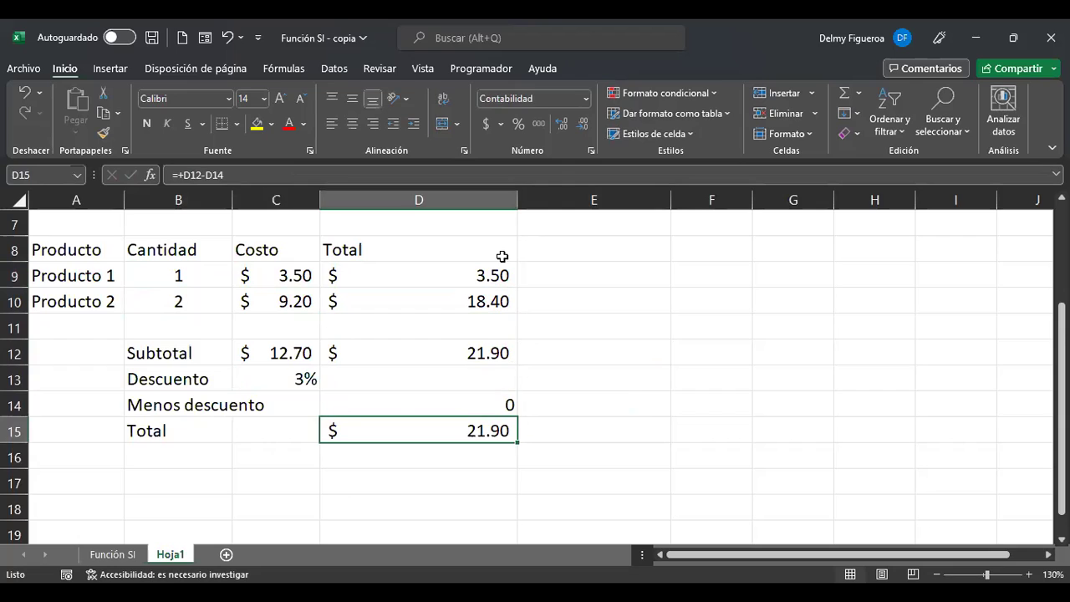
{"action": "key", "text": "Down"}
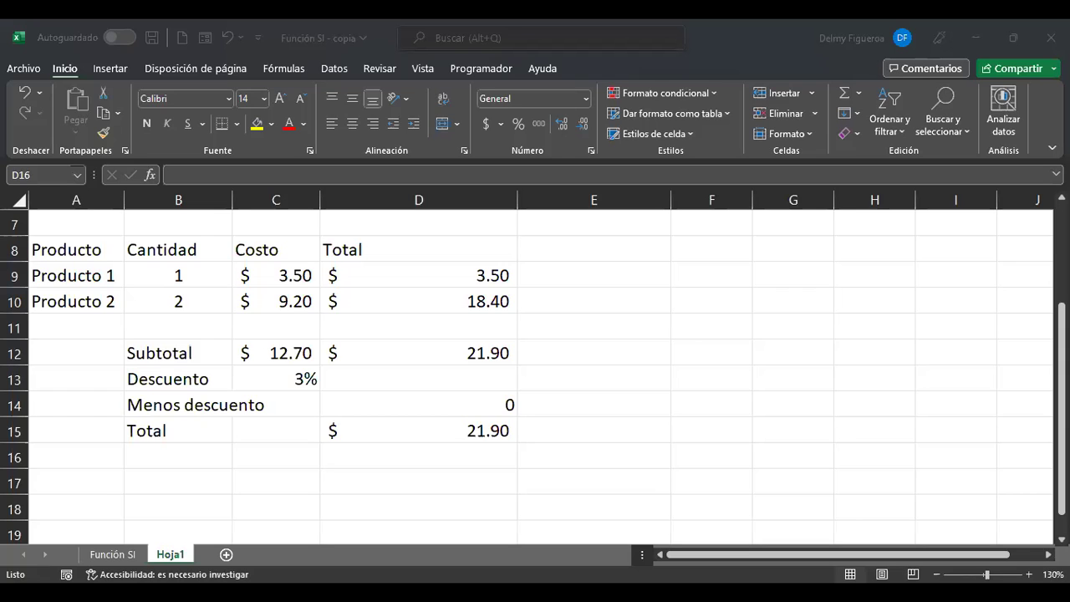
{"action": "key", "text": "Up"}
{"action": "key", "text": "Up"}
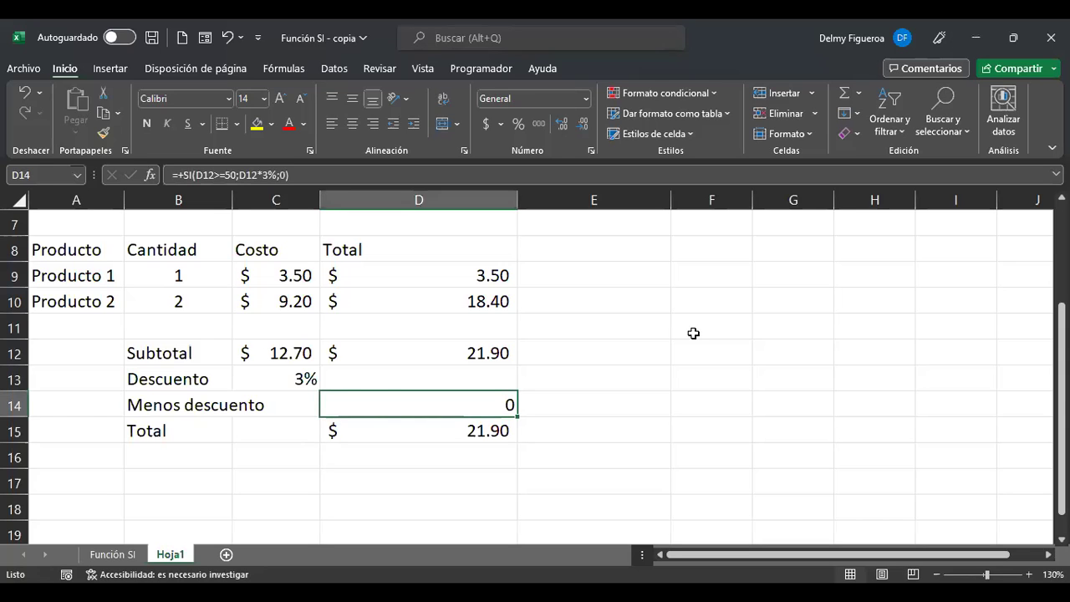
{"action": "key", "text": "F2"}
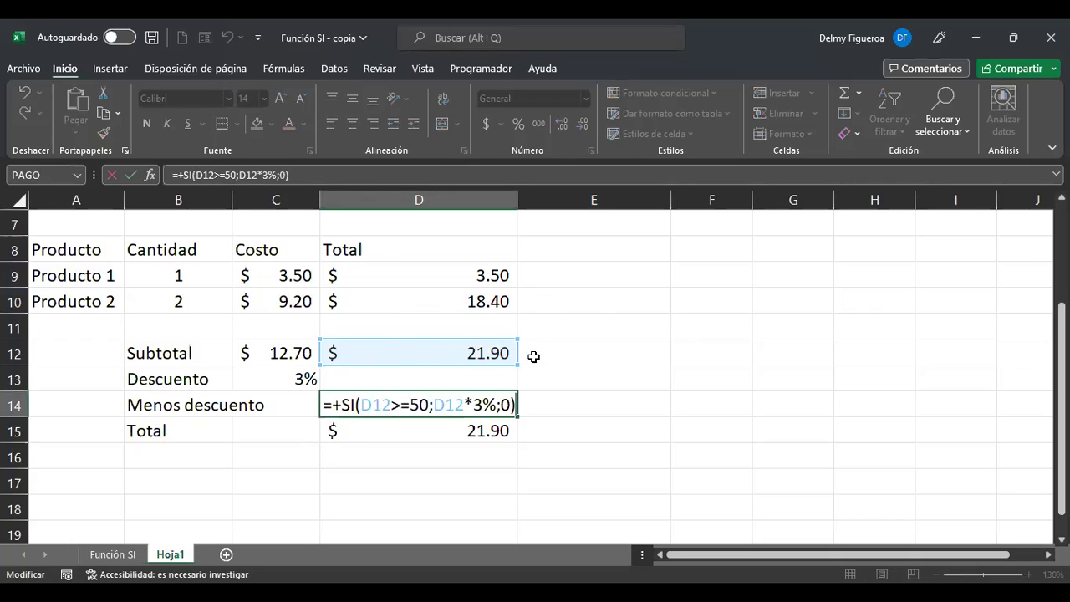
{"action": "left_click", "coordinate": [468, 404]}
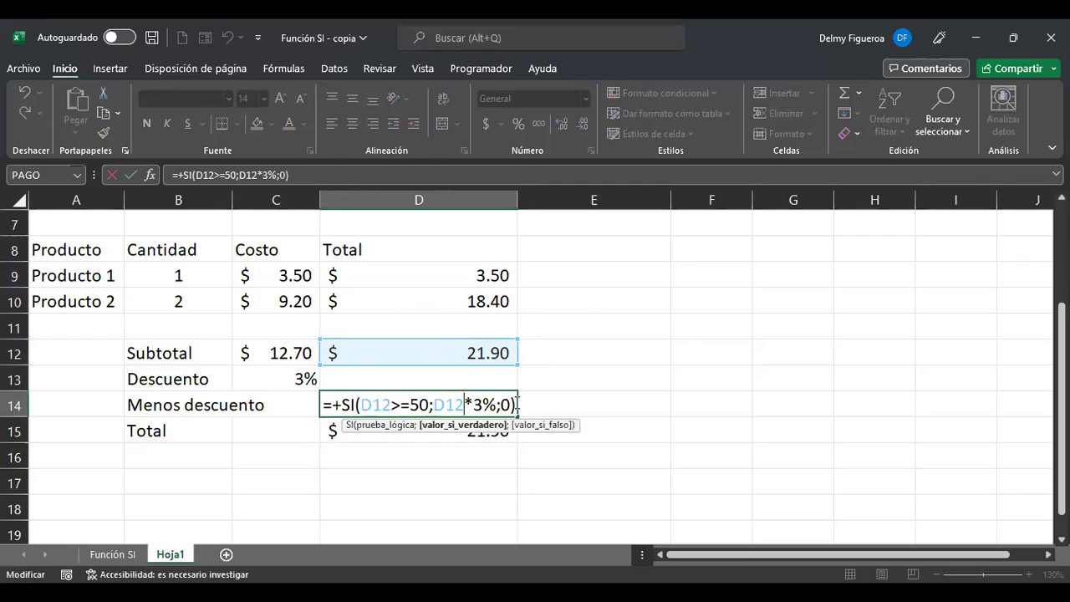
{"action": "left_click", "coordinate": [515, 404]}
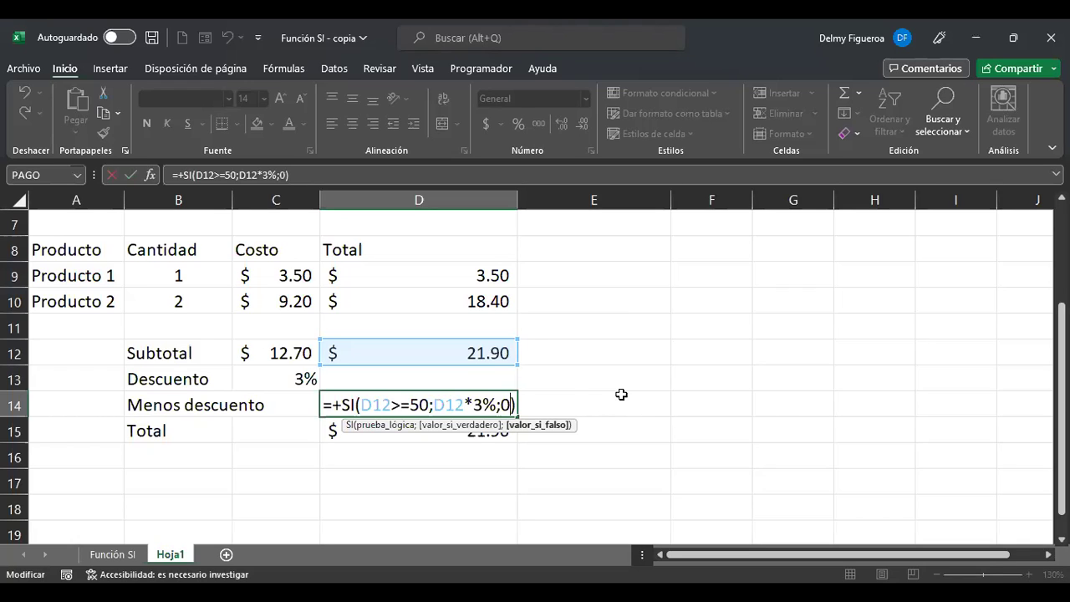
{"action": "key", "text": "Return"}
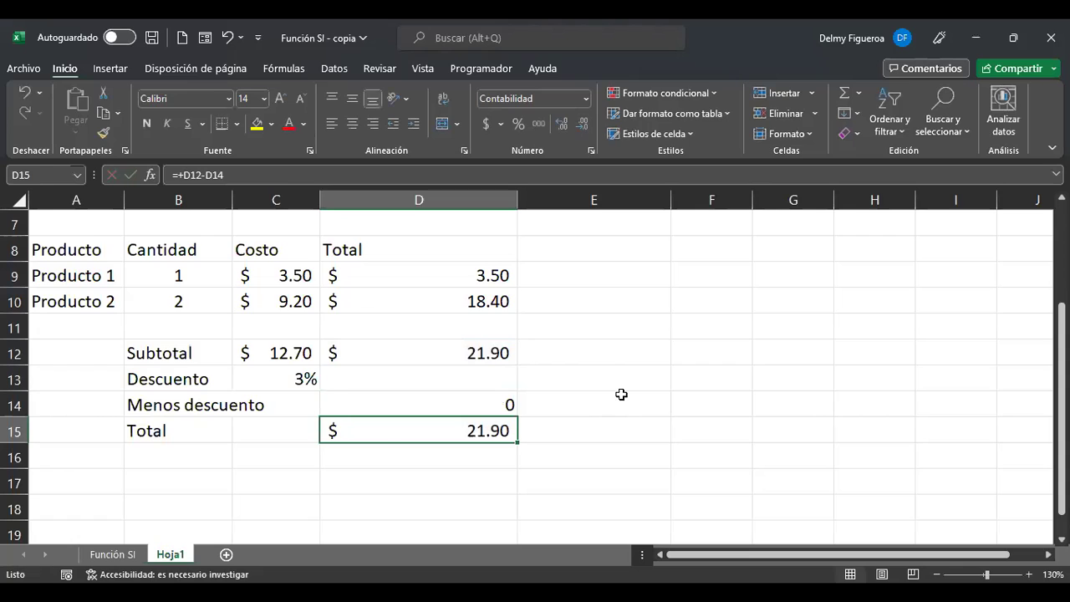
Examine which cells the Total formula in D15 refers to, leaving the formula as it is
{"action": "key", "text": "F2"}
{"action": "key", "text": "Left"}
{"action": "key", "text": "Left"}
{"action": "key", "text": "Left"}
{"action": "key", "text": "Left"}
{"action": "key", "text": "Left"}
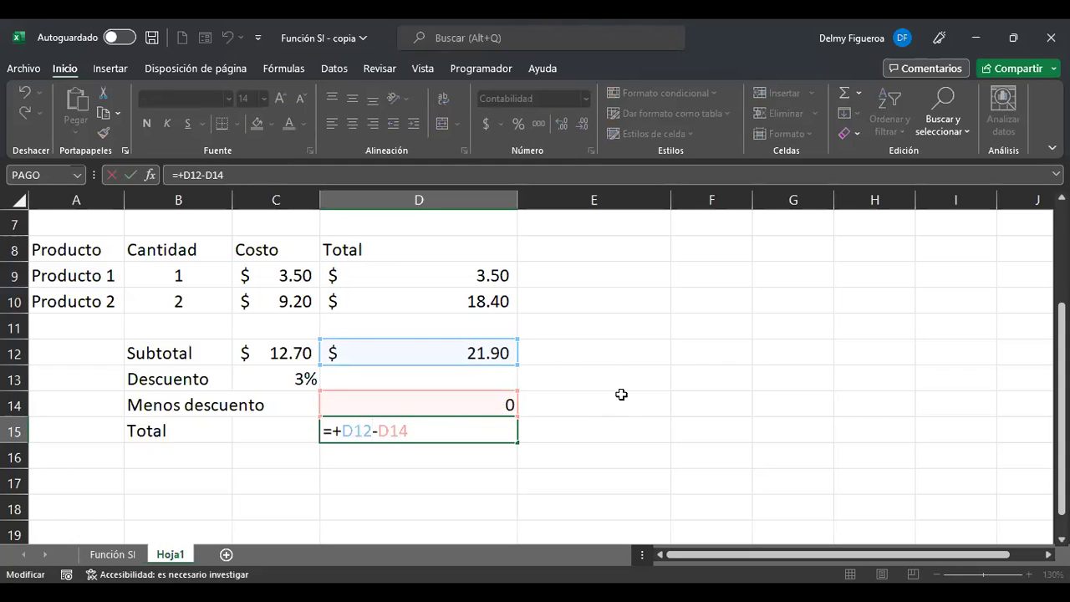
{"action": "key", "text": "Right"}
{"action": "key", "text": "Return"}
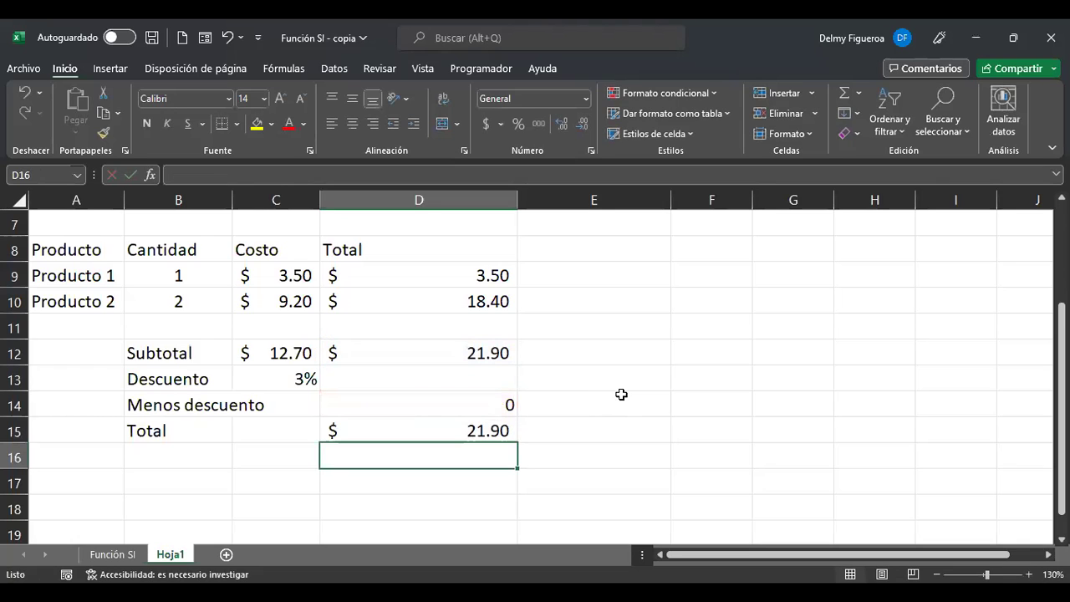
{"action": "key", "text": "Up"}
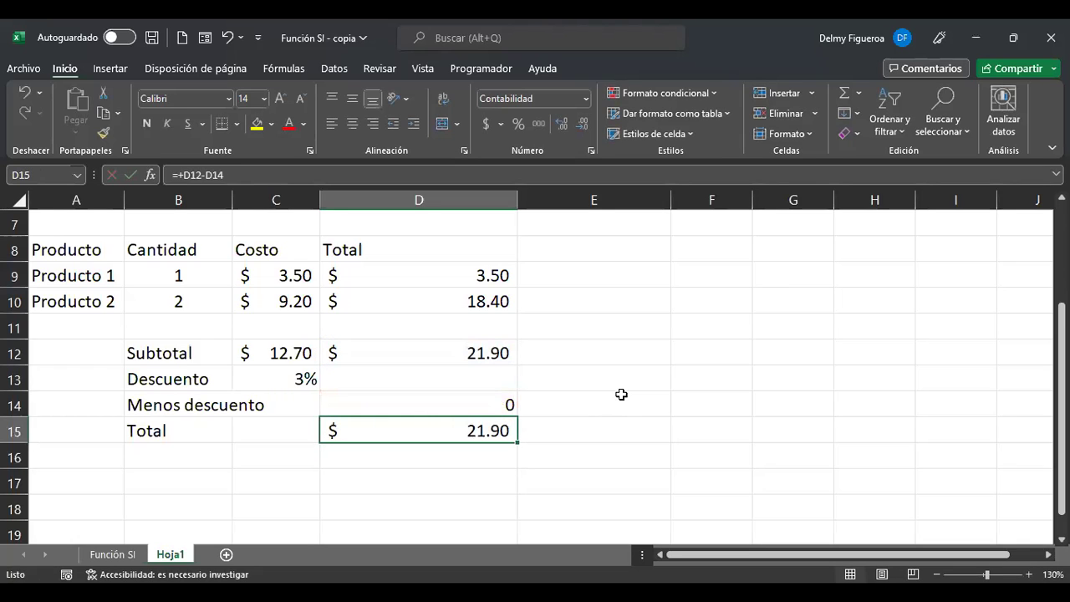
{"action": "key", "text": "Up"}
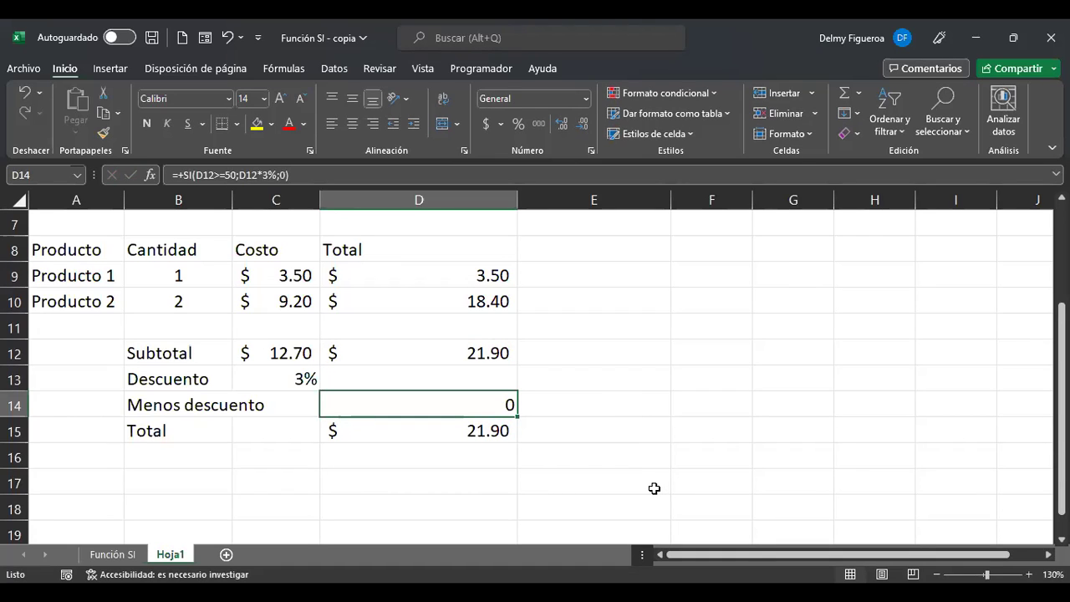
Review the logical test, value-if-true and value-if-false arguments of the Menos descuento formula in D14 once more
{"action": "left_click", "coordinate": [585, 246]}
{"action": "scroll", "coordinate": [596, 396], "scroll_direction": "up", "scroll_amount": 1}
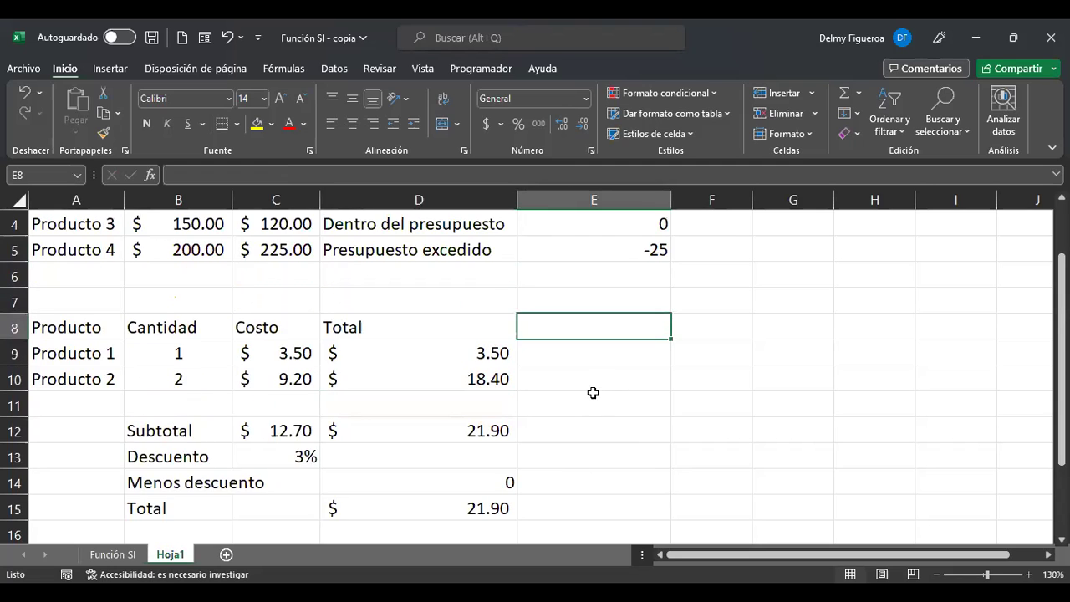
{"action": "scroll", "coordinate": [593, 393], "scroll_direction": "down", "scroll_amount": 2}
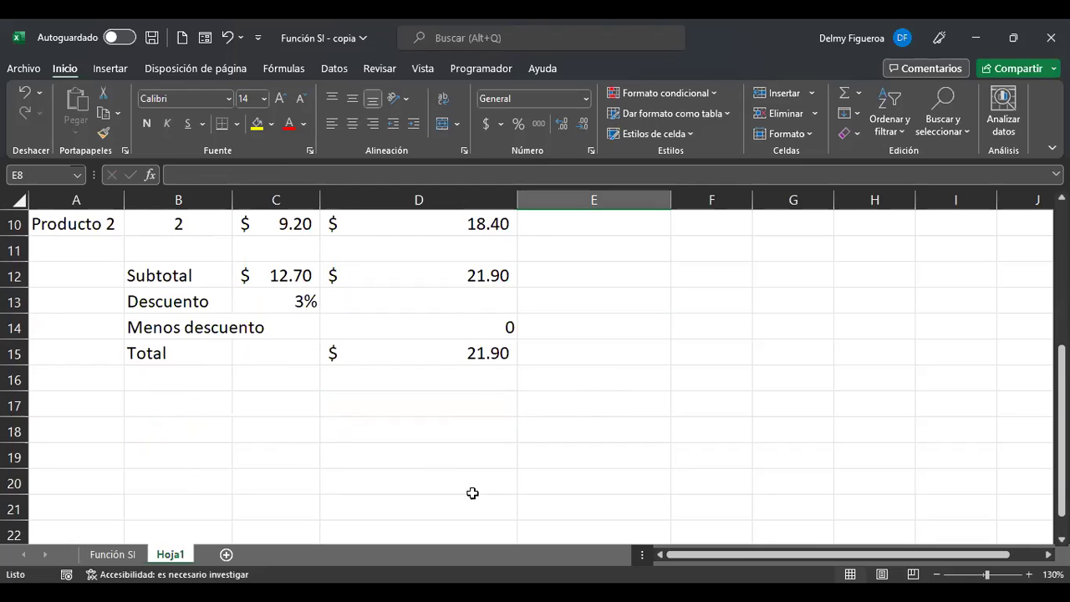
{"action": "left_click", "coordinate": [473, 356]}
{"action": "left_click", "coordinate": [471, 327]}
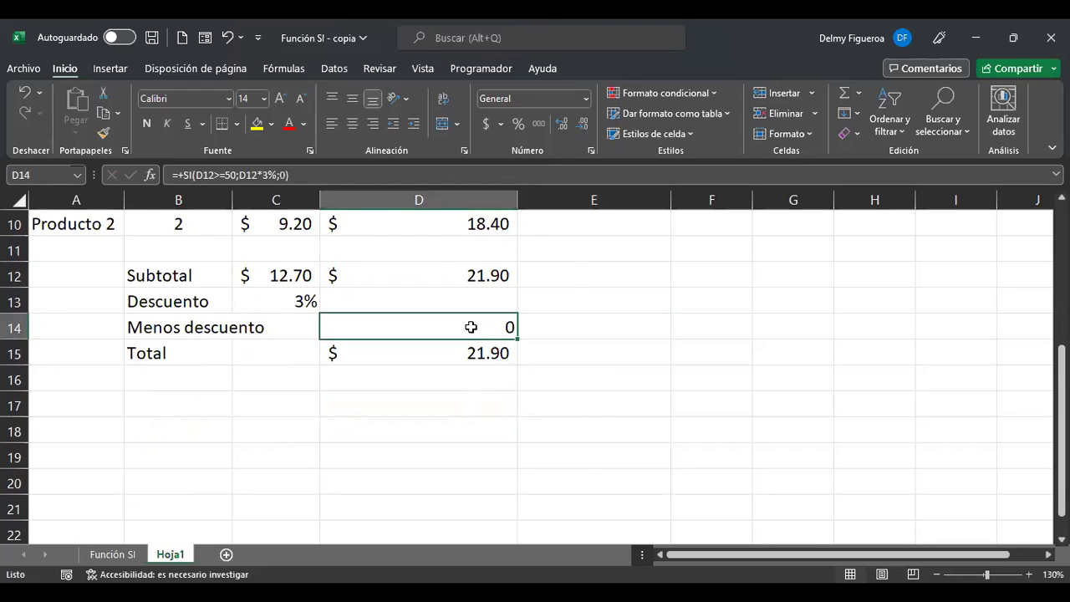
{"action": "double_click", "coordinate": [471, 327]}
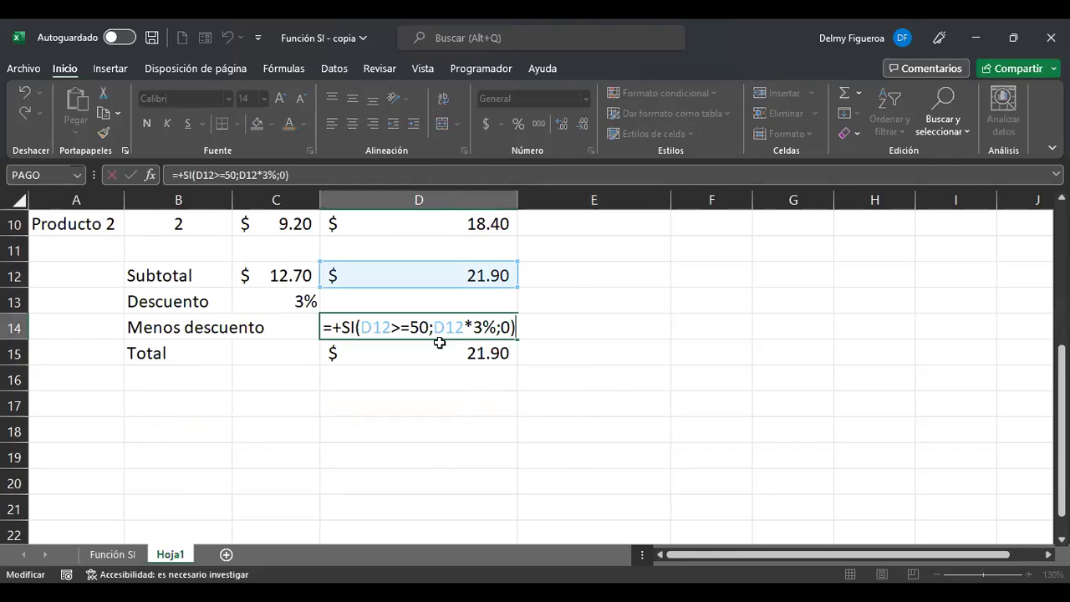
{"action": "left_click", "coordinate": [373, 328]}
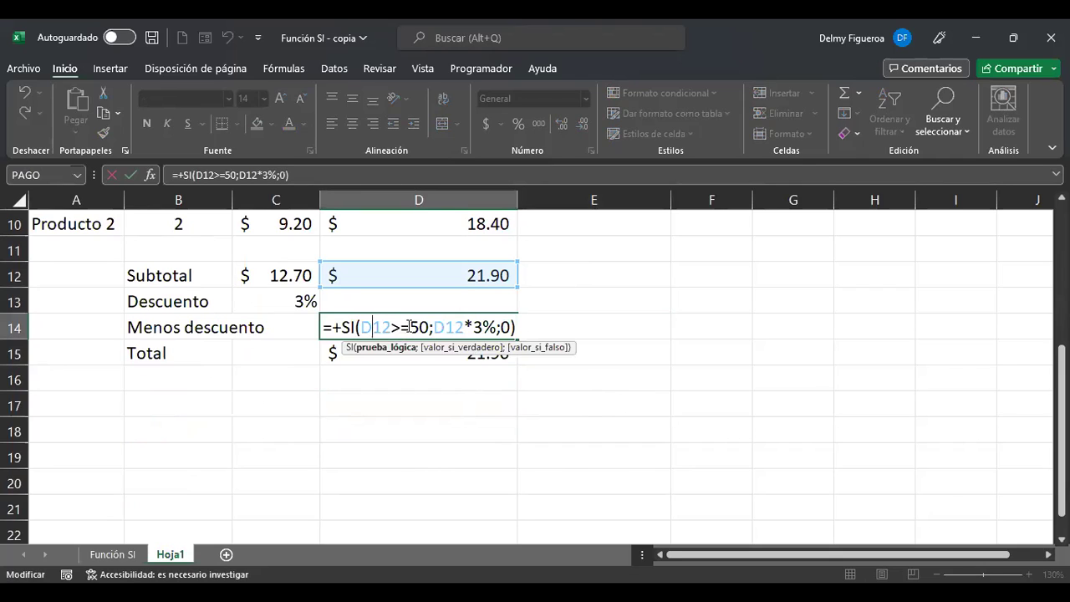
{"action": "left_click", "coordinate": [466, 330]}
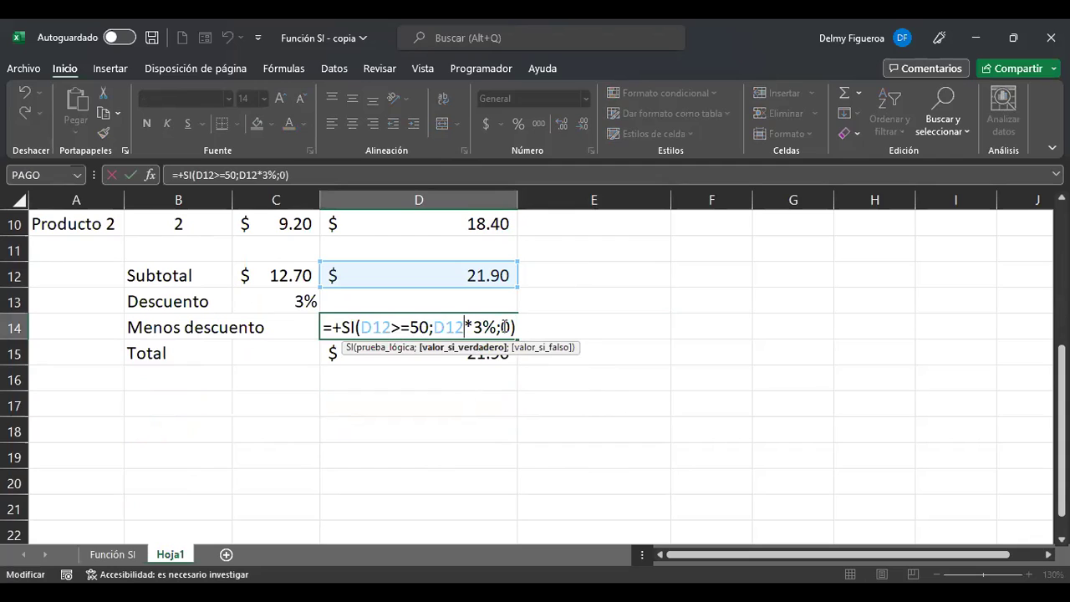
{"action": "left_click", "coordinate": [508, 327]}
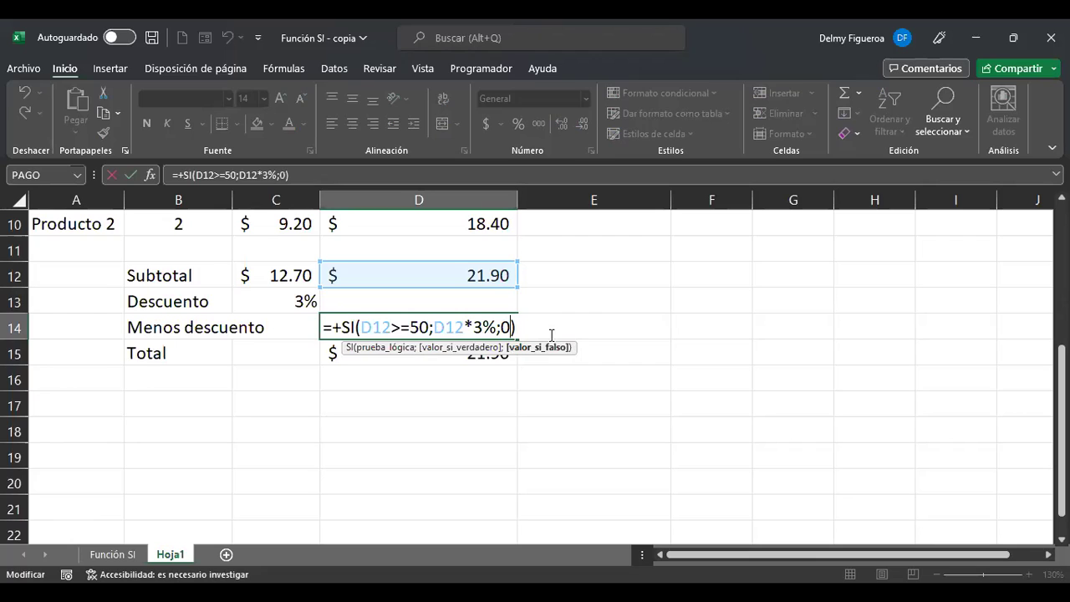
{"action": "key", "text": "Return"}
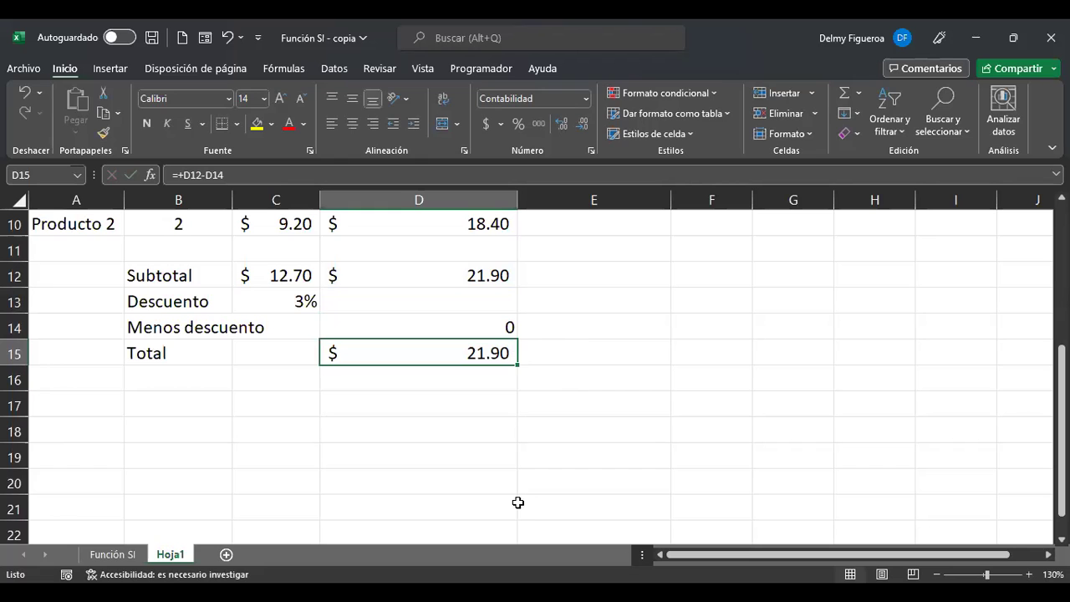
{"action": "left_click", "coordinate": [459, 376]}
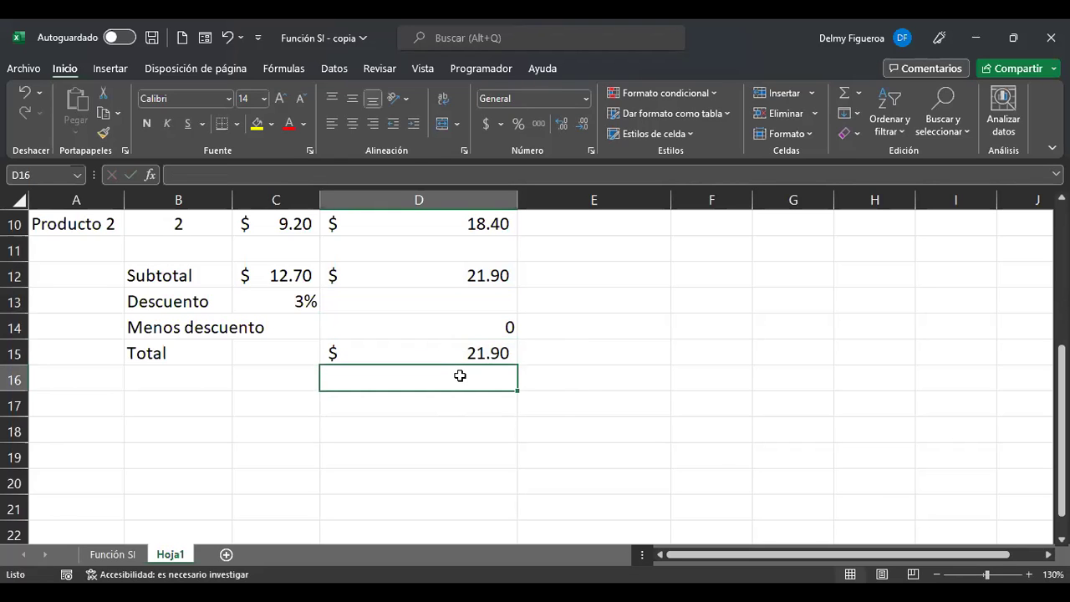